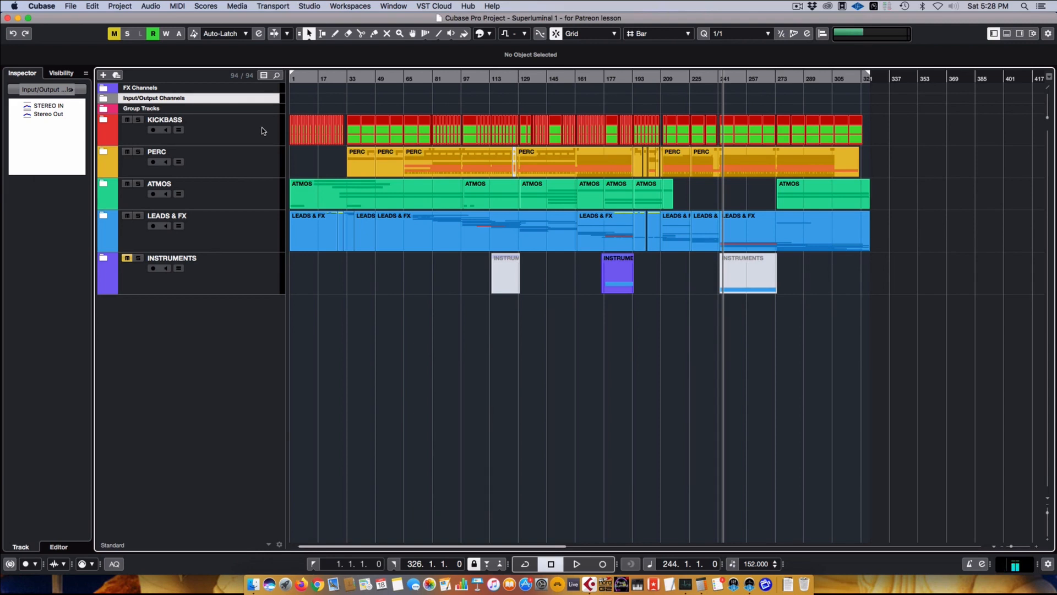
Step: Add a folder track named FILLS directly below the KICKBASS folder
left_click(262, 127)
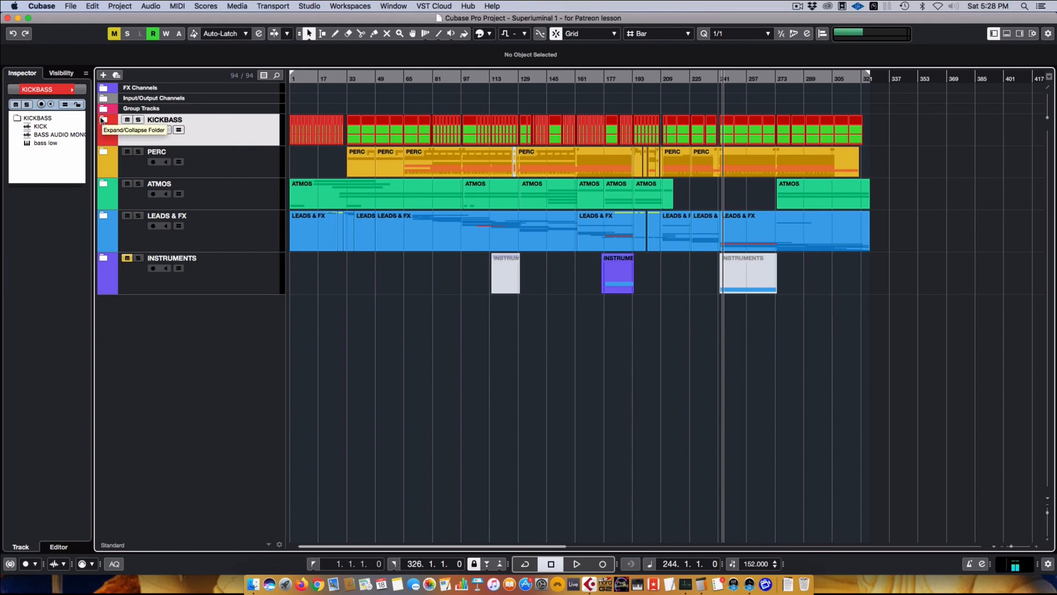
right_click(183, 329)
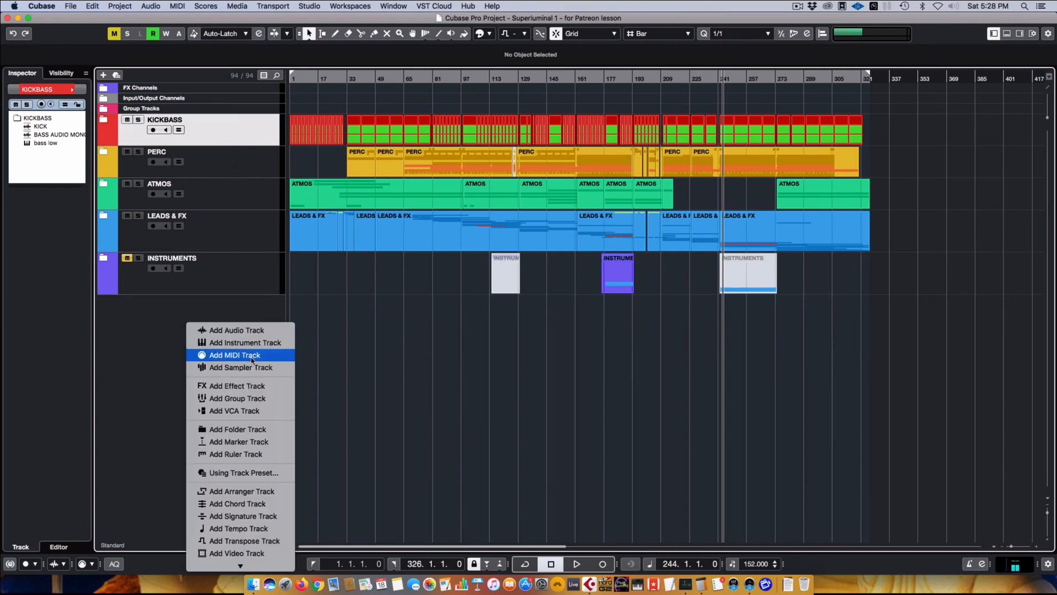
left_click(242, 429)
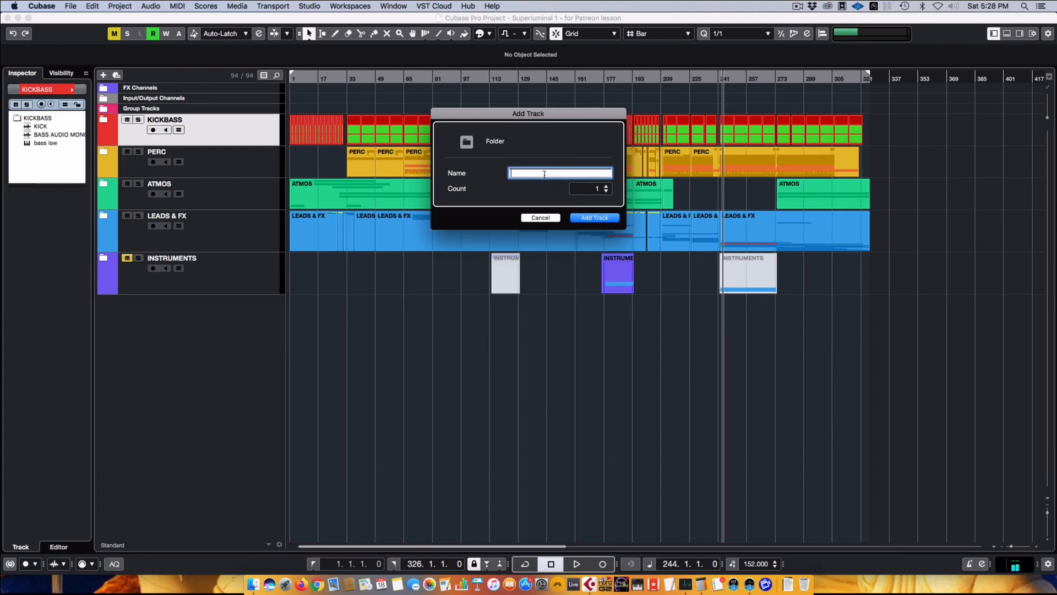
type("LEA")
double_click(536, 171)
type("FILLS")
key("Return")
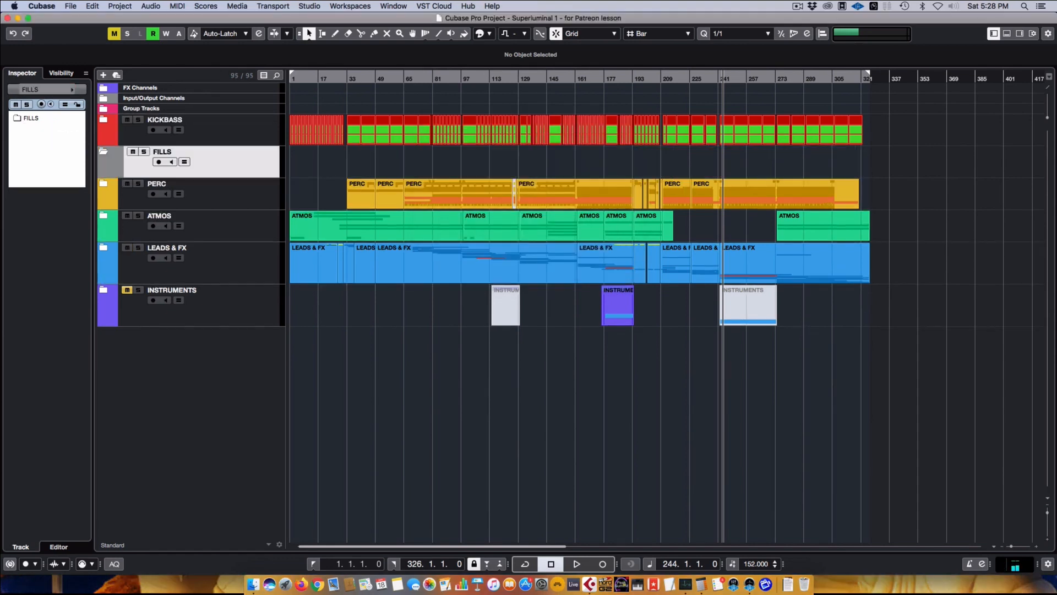
Step: Add one new audio track directly below the FILLS folder
right_click(218, 159)
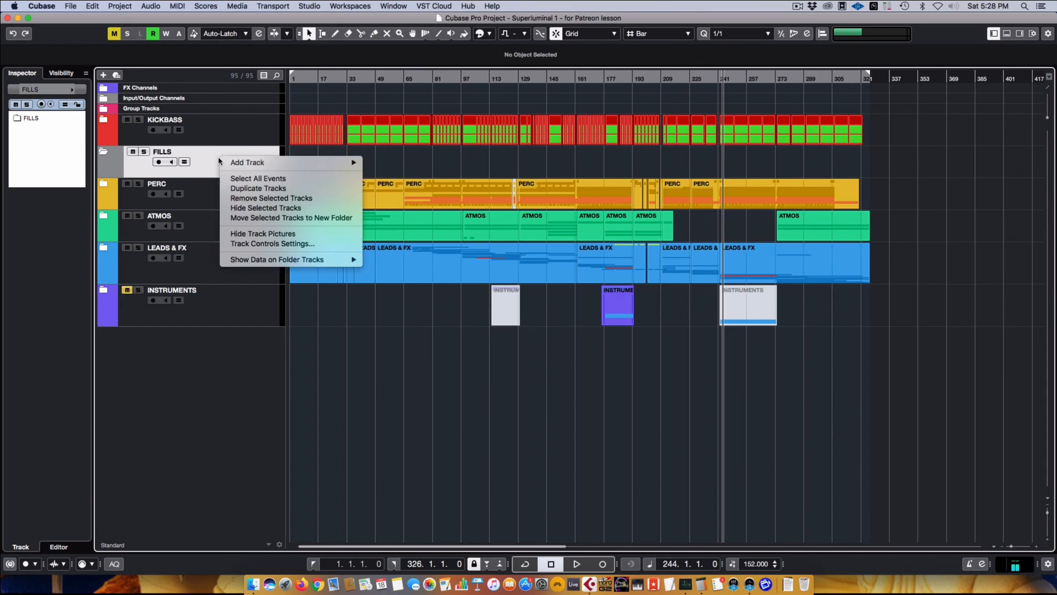
mouse_move(283, 162)
left_click(420, 170)
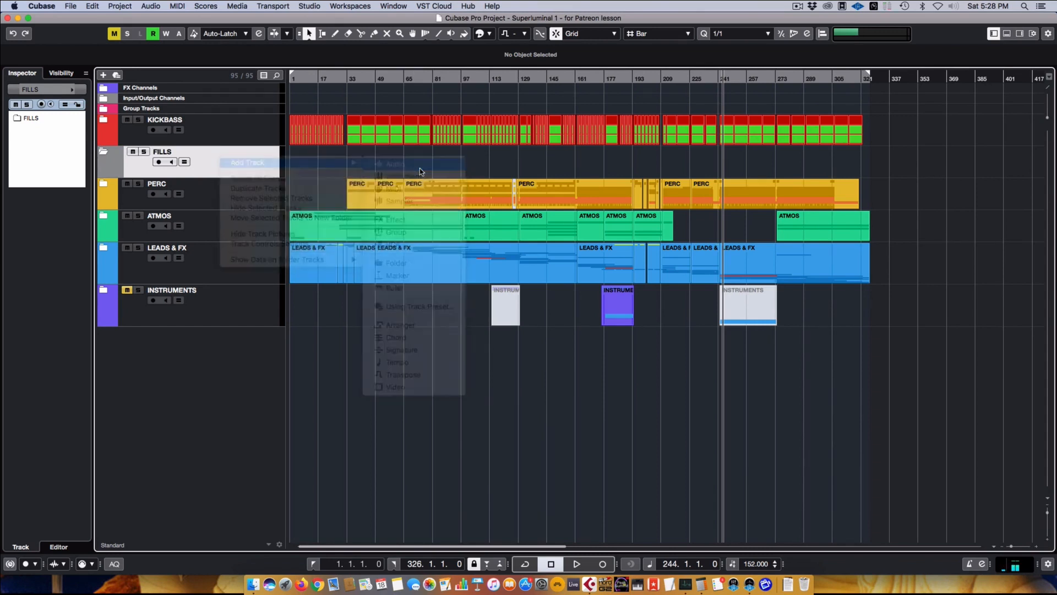
left_click(614, 278)
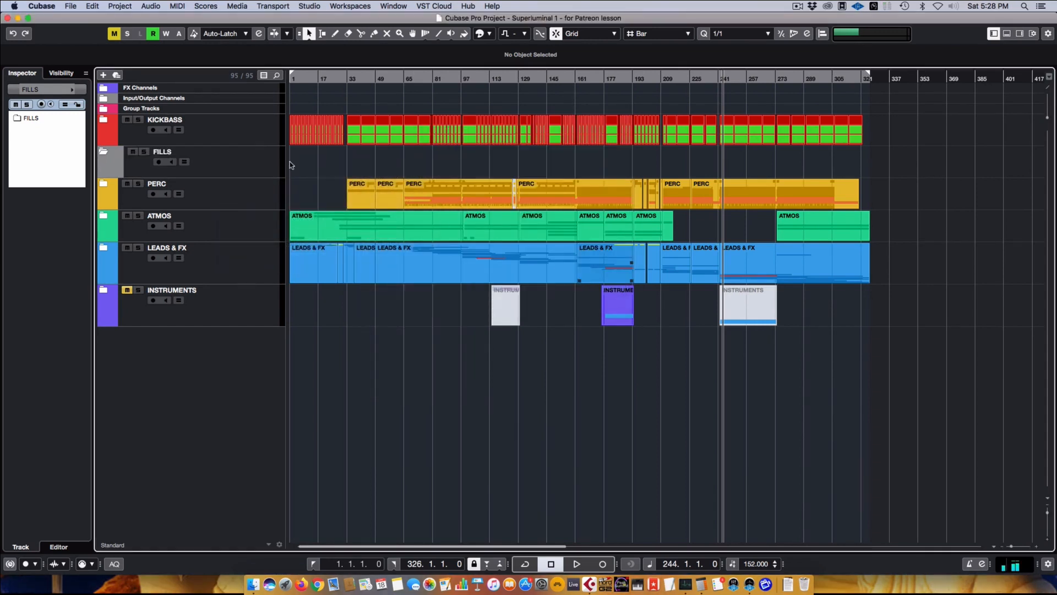
left_click(131, 202)
double_click(131, 202)
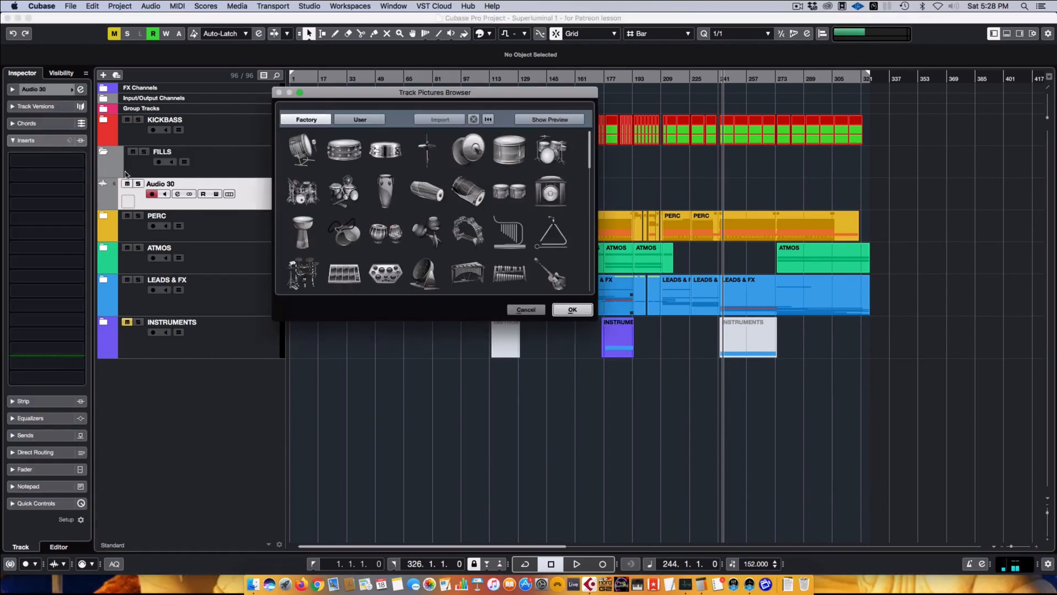
left_click(300, 92)
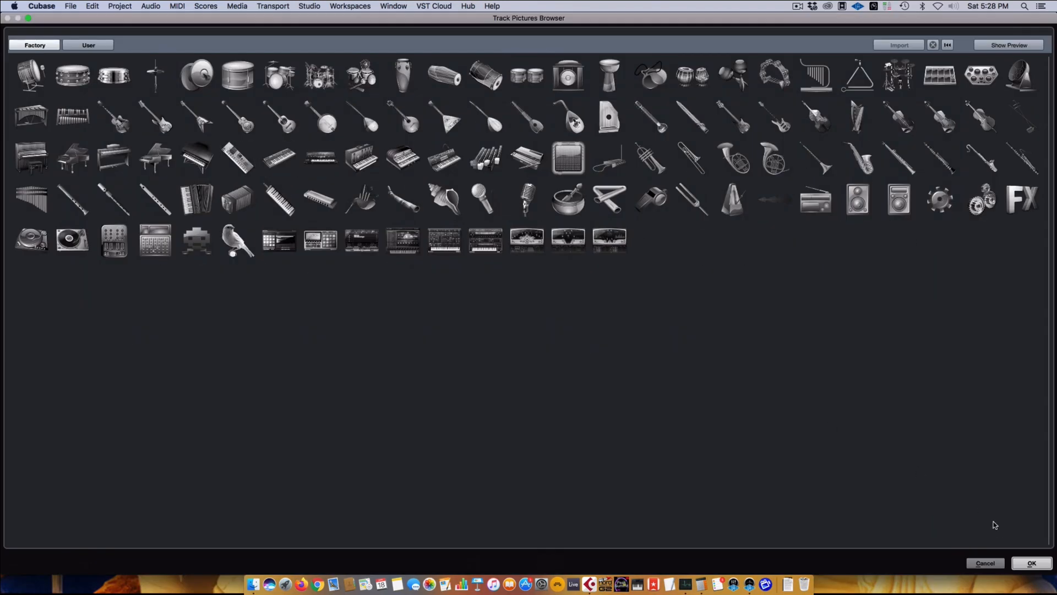
left_click(984, 562)
Step: Move the new audio track into the FILLS folder, and test collapsing and expanding the folder
left_click_drag(257, 200, 259, 165)
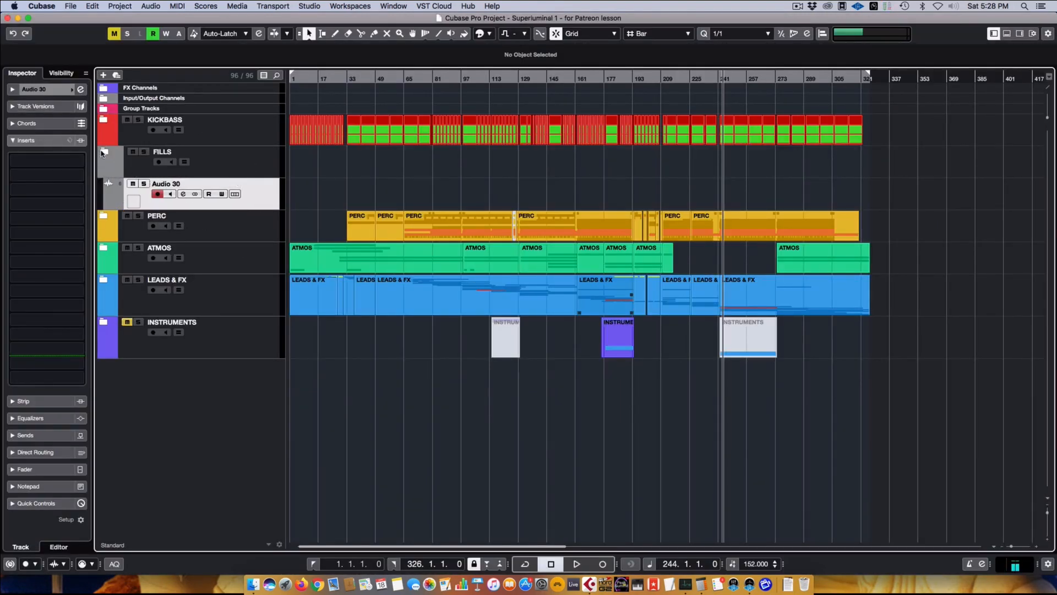
left_click(103, 151)
left_click(103, 151)
right_click(254, 162)
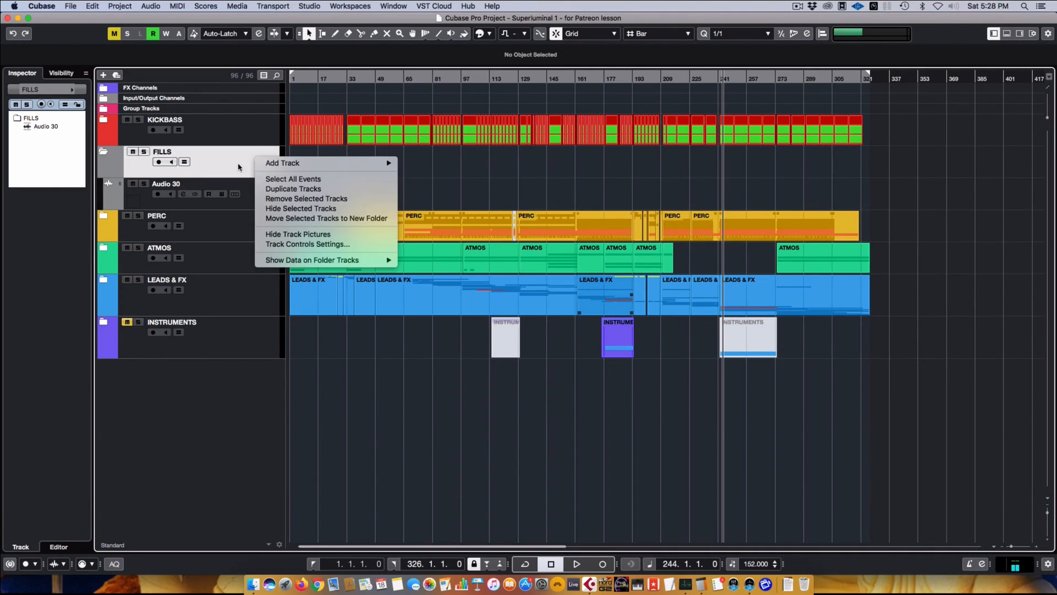
left_click(238, 166)
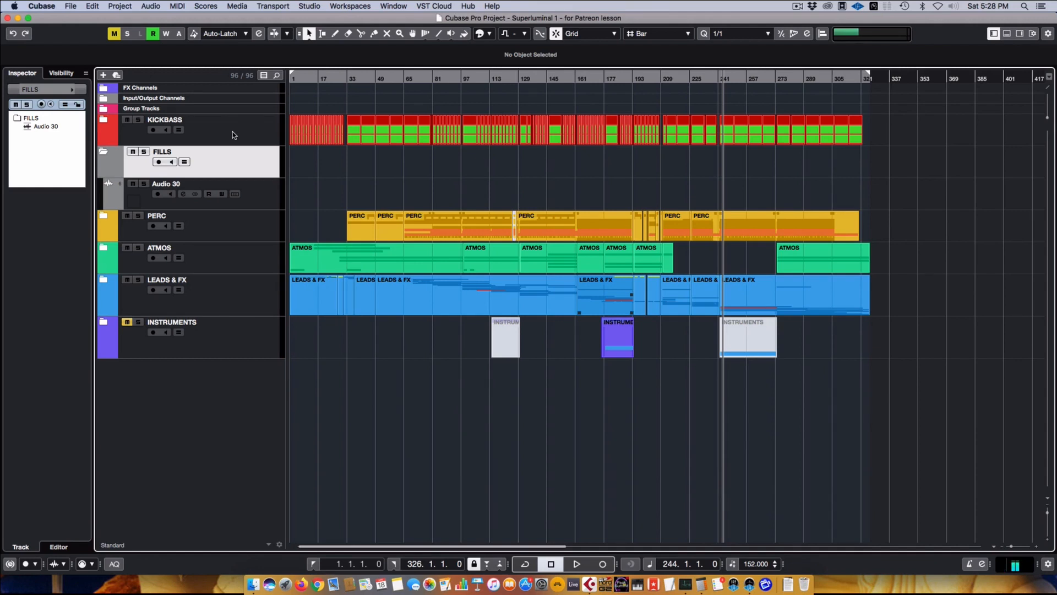
Step: Remove the FILLS folder together with the audio track inside it
right_click(233, 157)
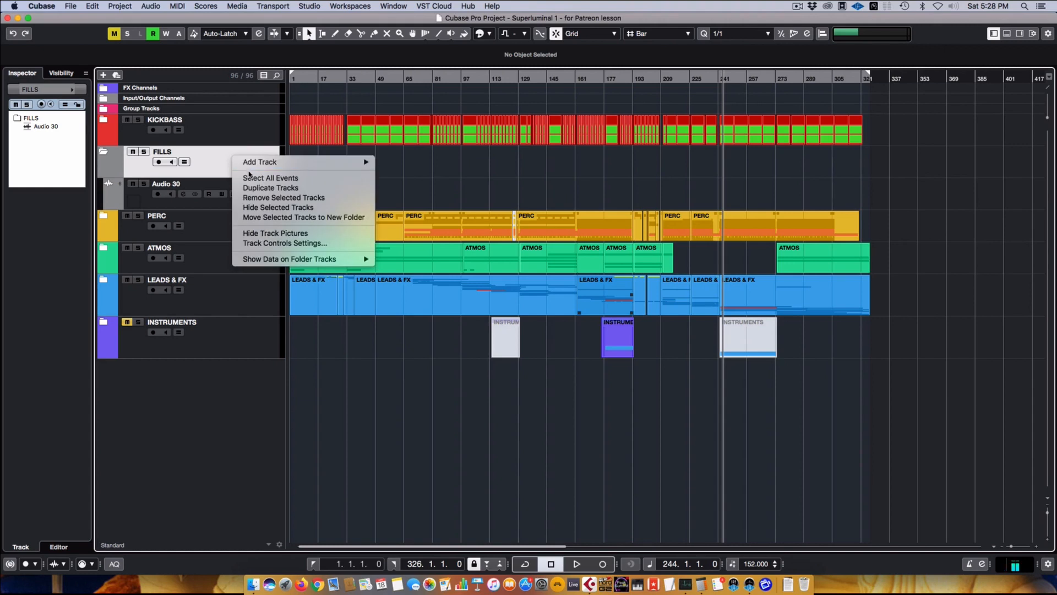
left_click(251, 199)
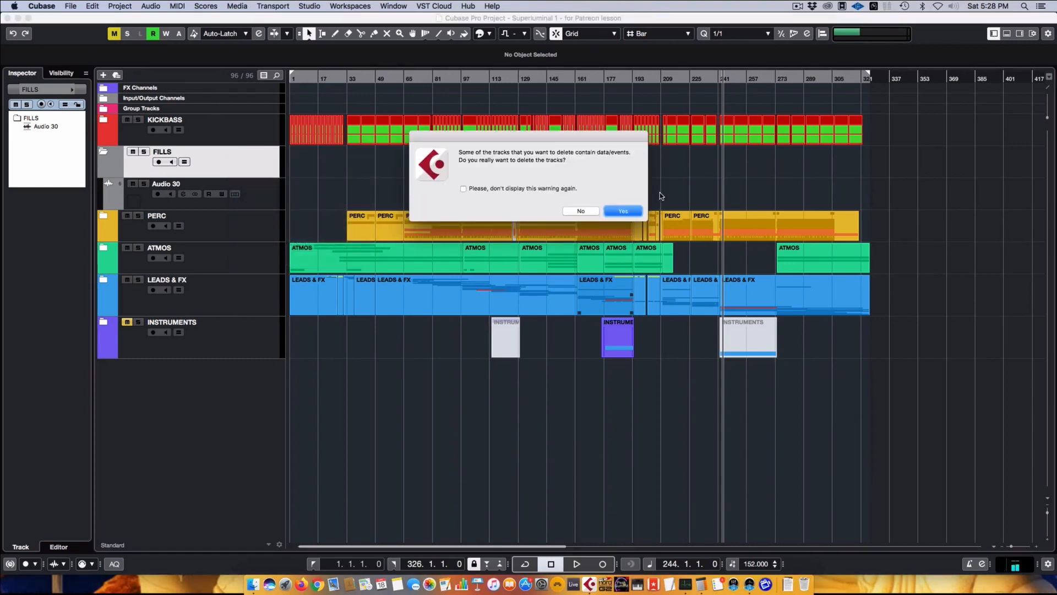
left_click(624, 213)
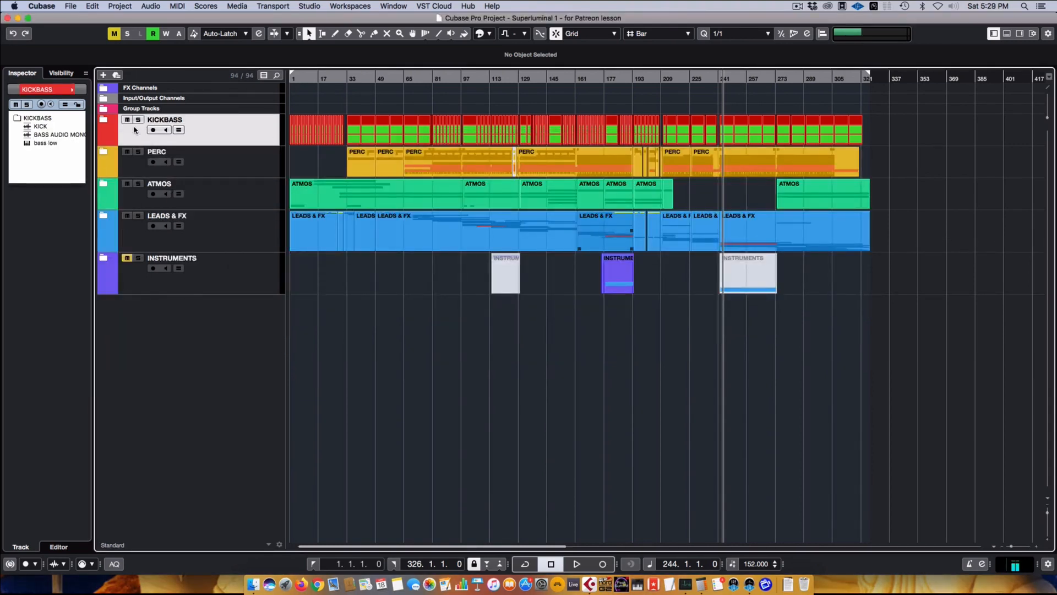
Step: Expand the KICKBASS folder and go through its KICK, BASS AUDIO MONO and bass low tracks
left_click(102, 120)
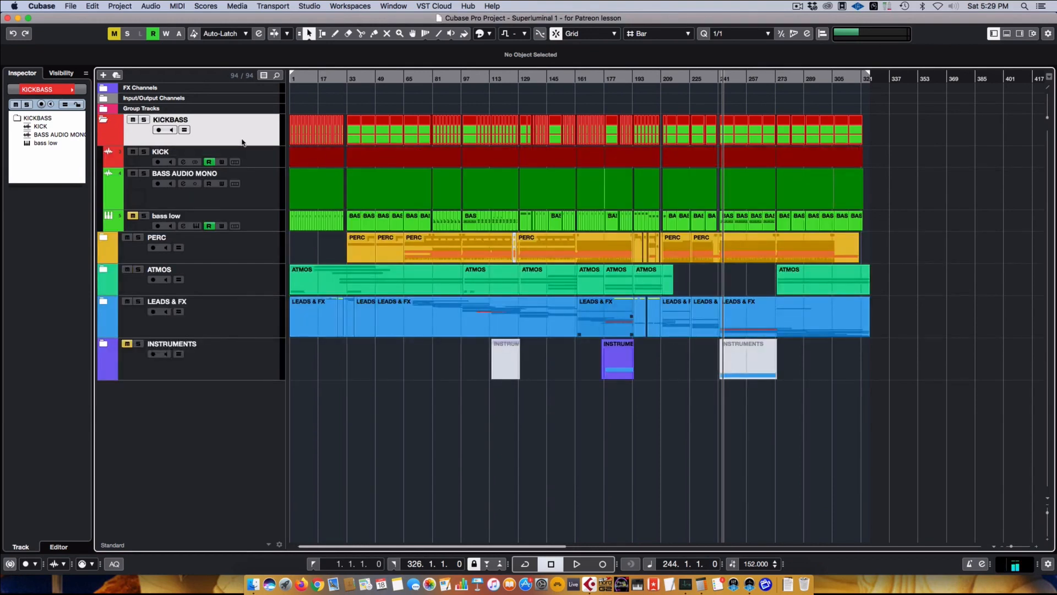
left_click(262, 158)
left_click(263, 190)
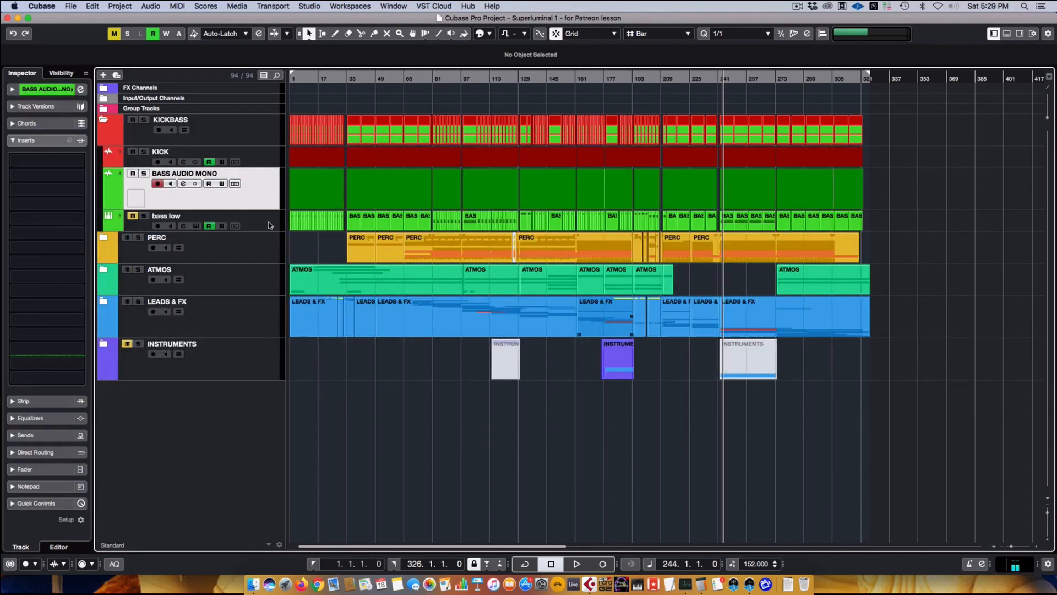
left_click(269, 225)
left_click(263, 200)
left_click(263, 158)
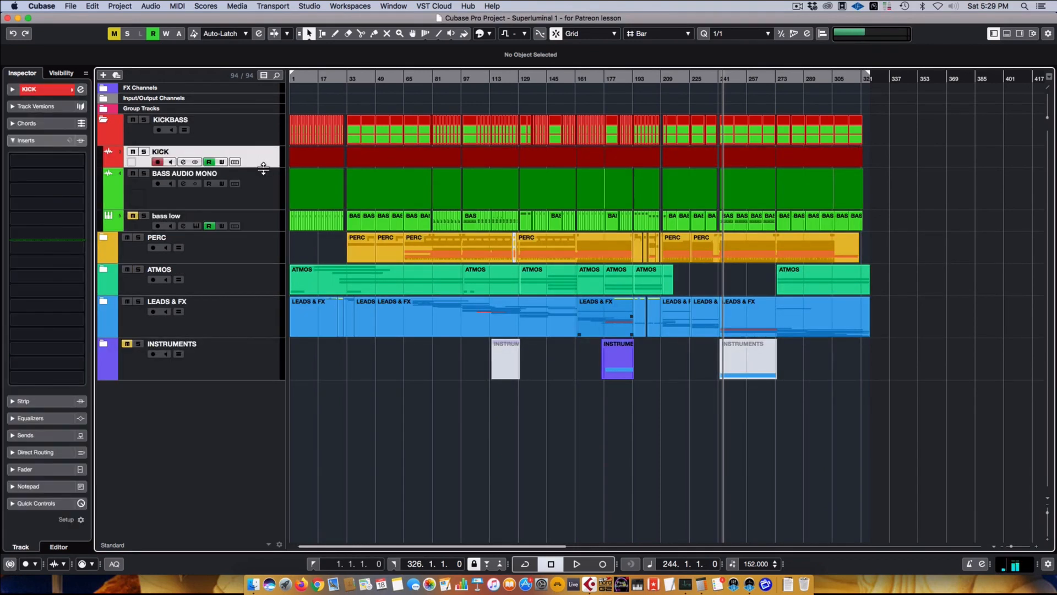
Step: Place the playhead at bar 43 and inspect the BASS AUDIO MONO and bass low tracks up close
left_click_drag(352, 78, 345, 266)
left_click(288, 193)
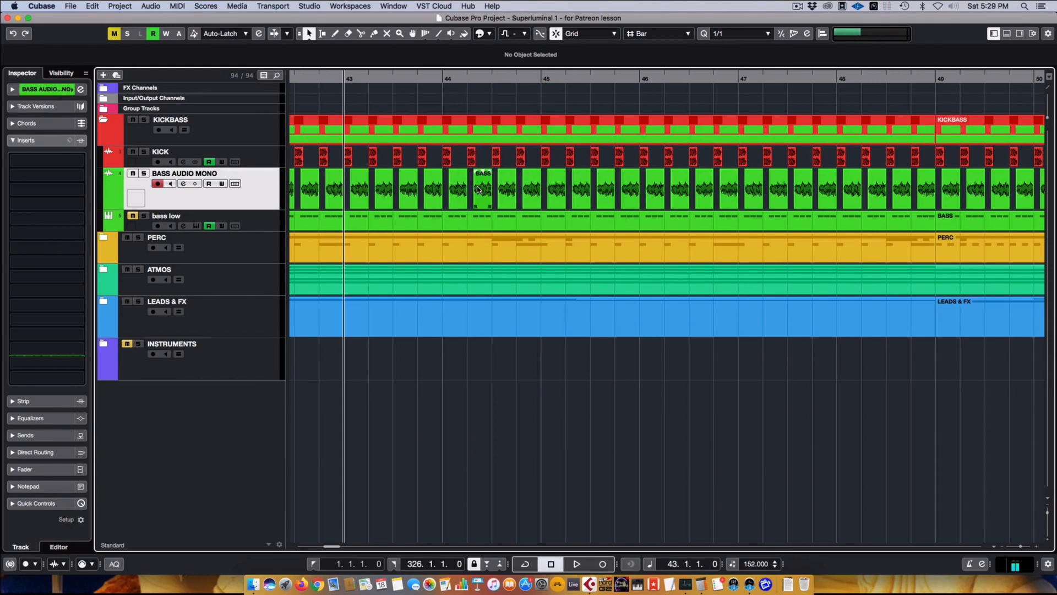
left_click(268, 225)
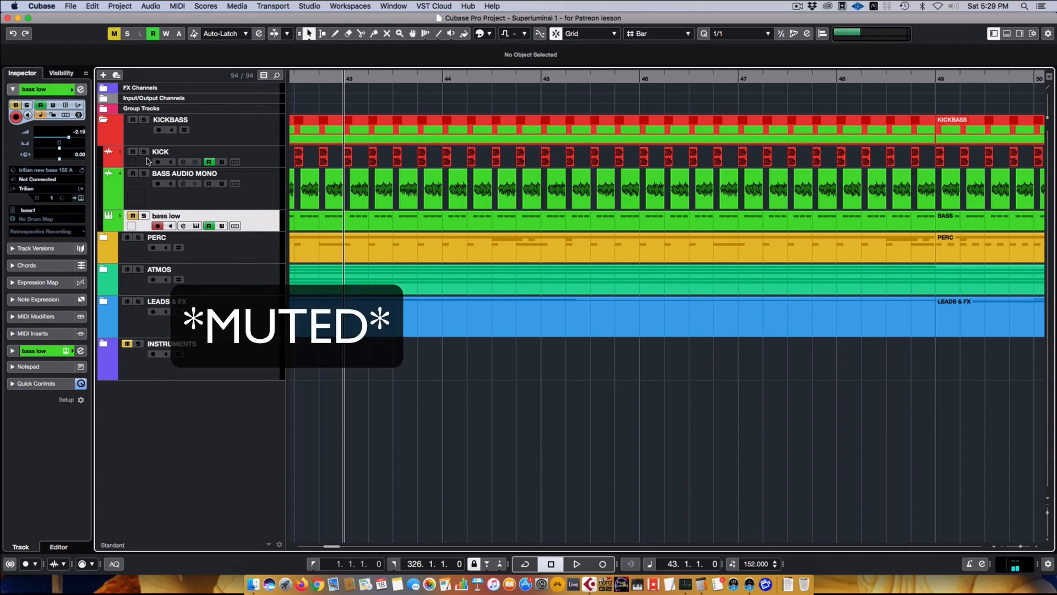
Step: Solo the whole KICKBASS folder and switch the solo off again
left_click(260, 137)
left_click(144, 120)
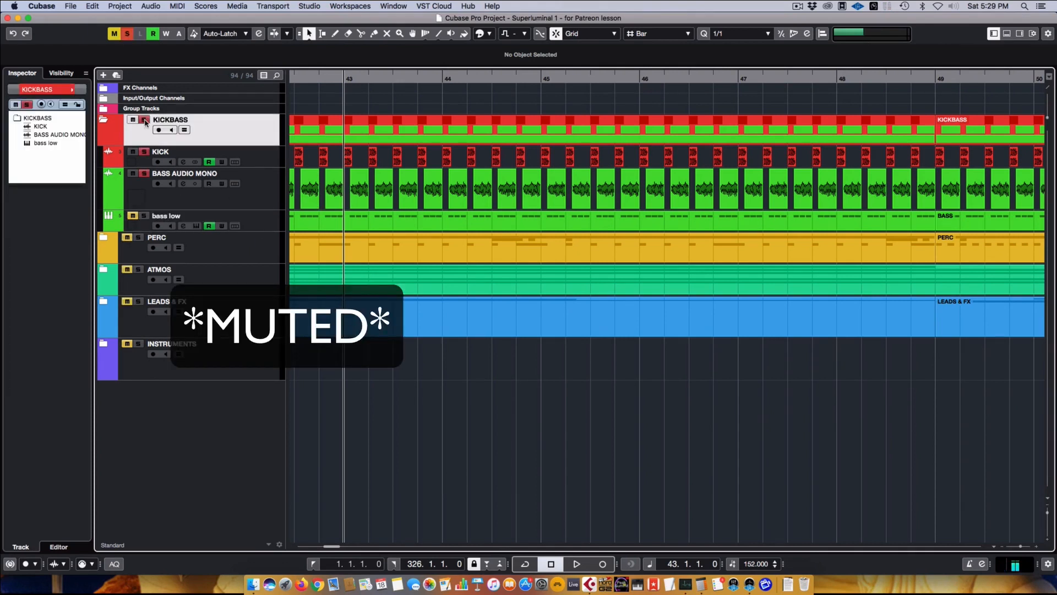
left_click(144, 120)
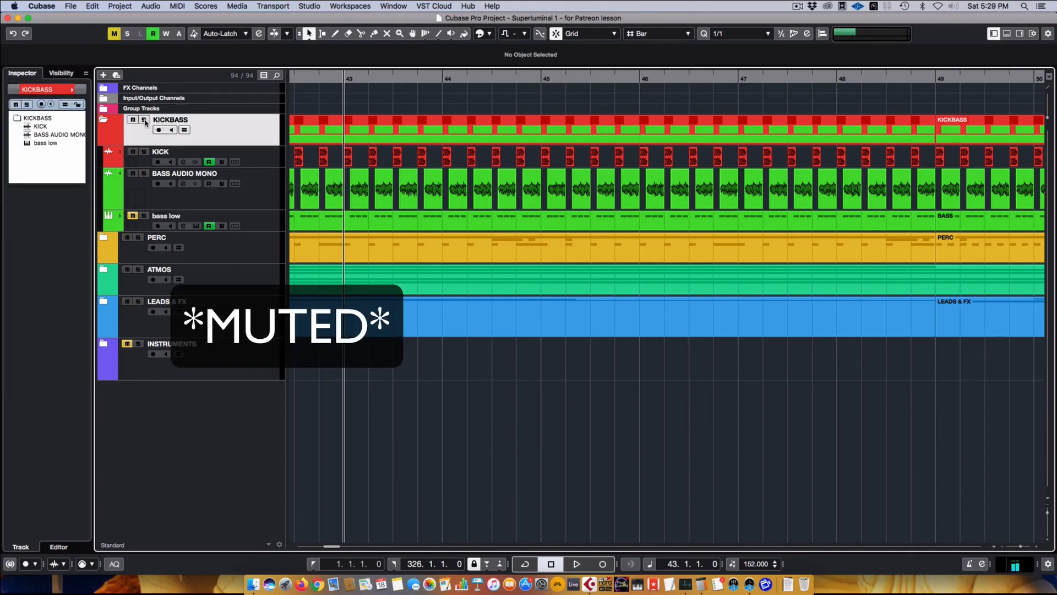
Step: Expand the Group Tracks folder and select the kikbass group track
left_click(238, 110)
left_click(103, 109)
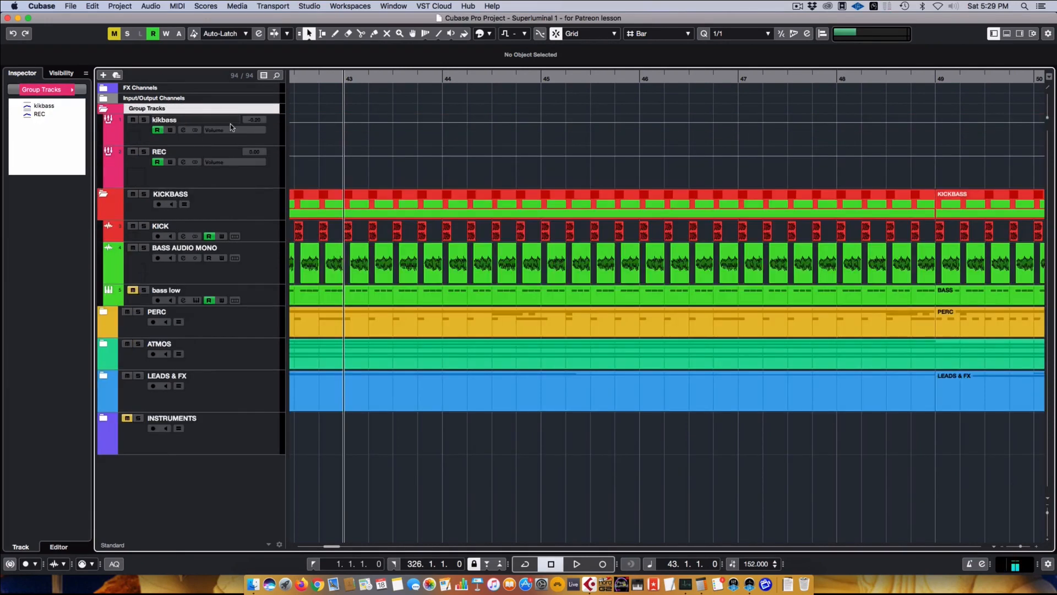
left_click(235, 138)
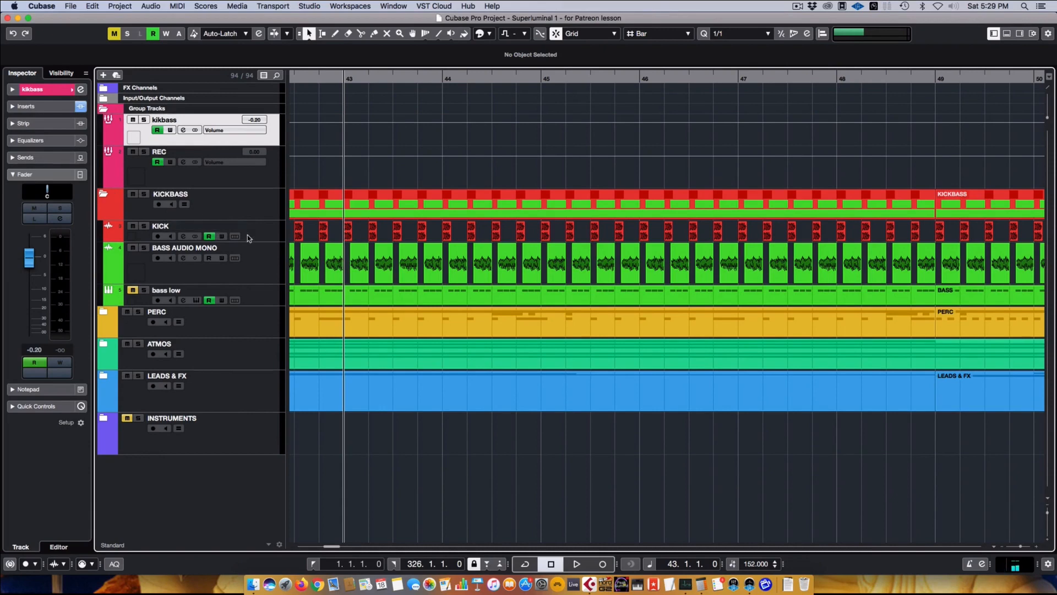
Step: Check the output routing choices in the KICK track's channel settings, leaving the routing as it is
left_click(269, 235)
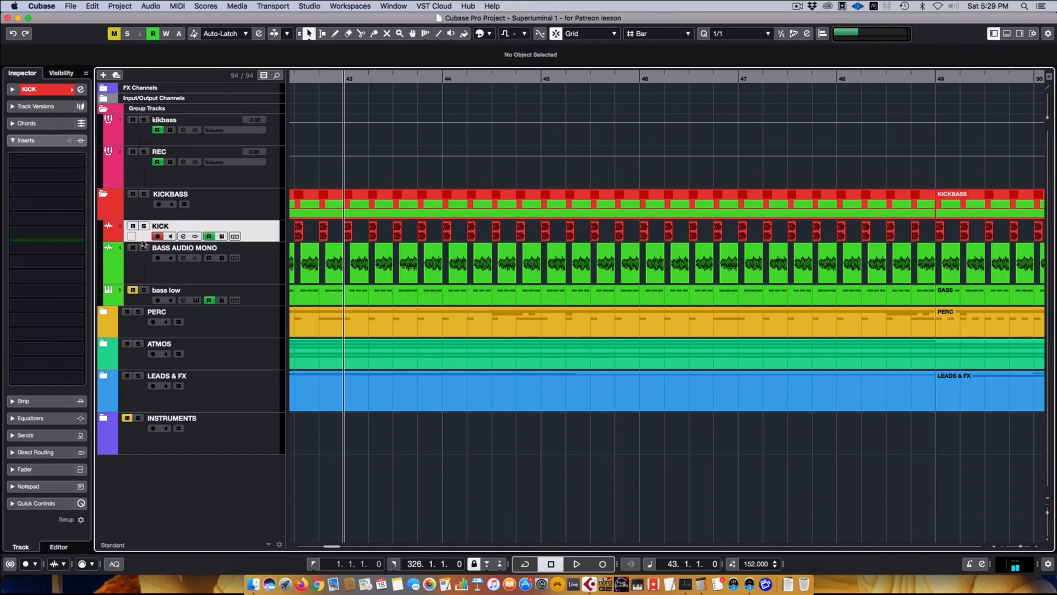
left_click(81, 90)
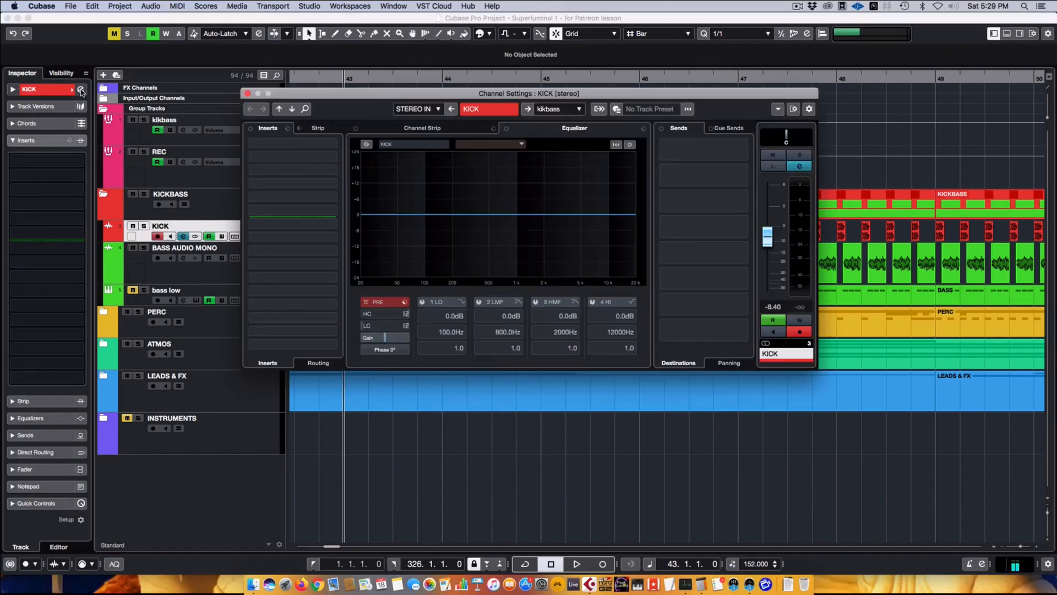
left_click(560, 109)
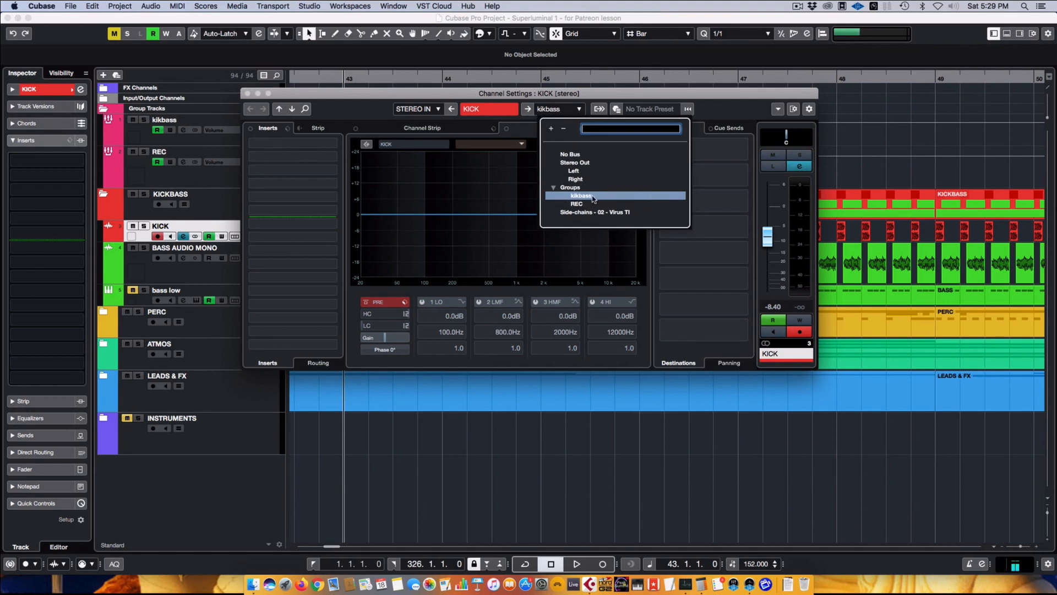
left_click(311, 104)
left_click(247, 94)
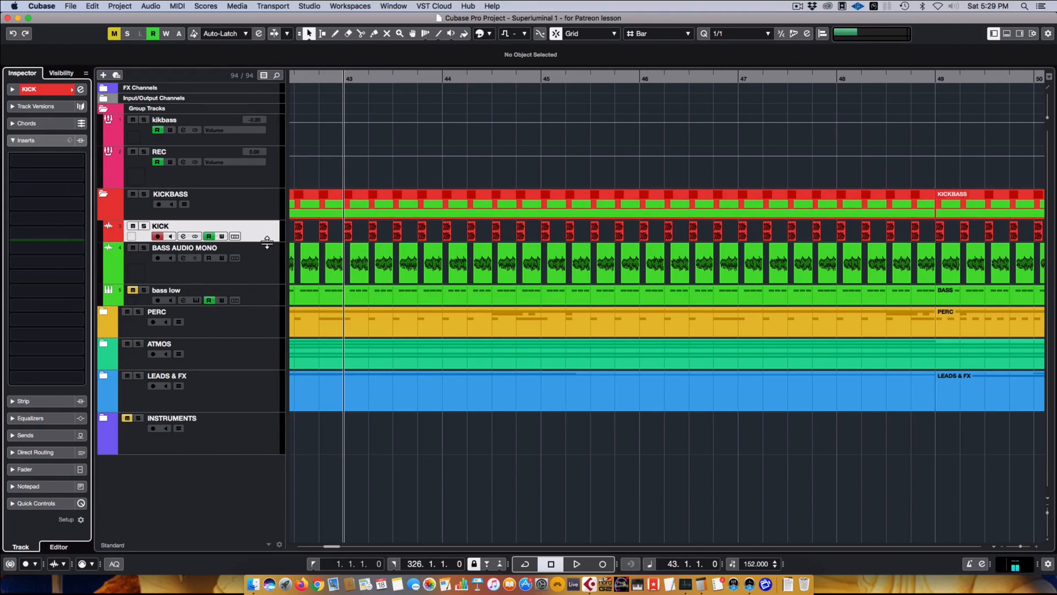
Step: Increase the KICK track's height and collapse the KICKBASS folder
left_click_drag(267, 243, 268, 263)
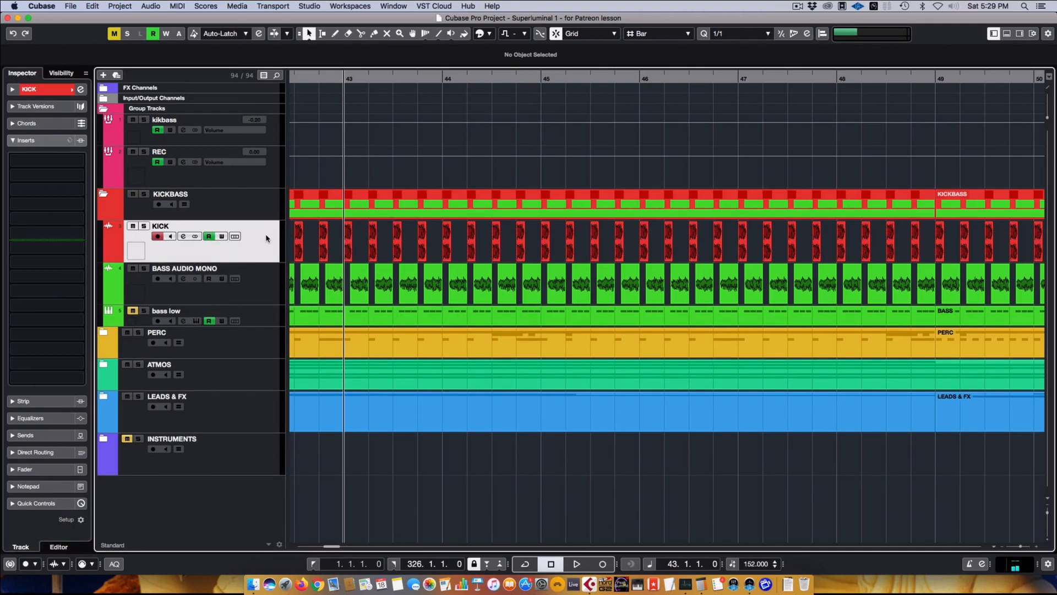
left_click(245, 207)
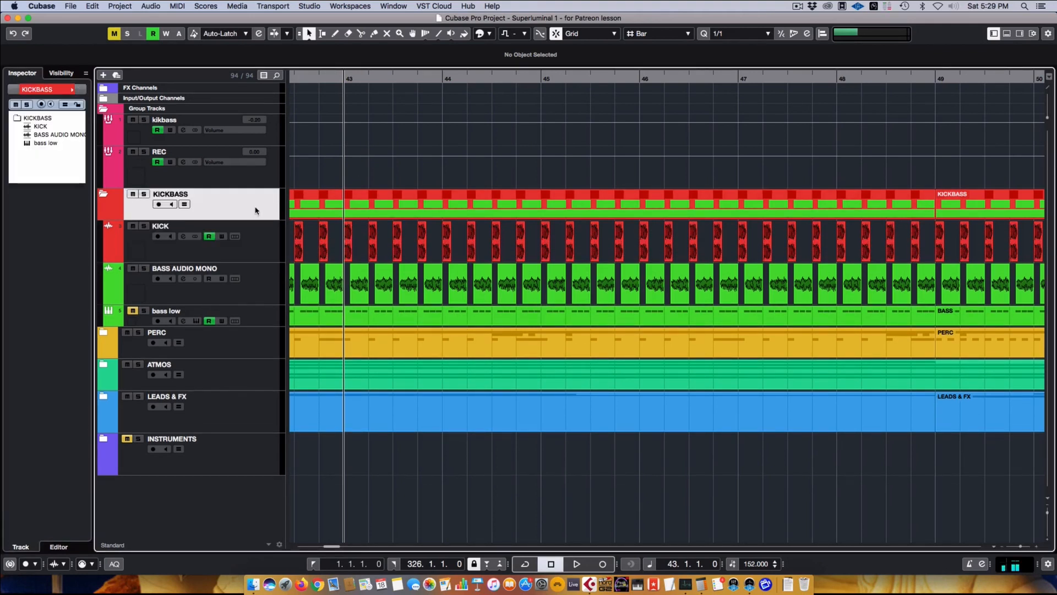
left_click(102, 194)
Step: Examine the percussion tracks inside the PERC folder across the whole arrangement, and collapse the folder again
left_click(157, 242)
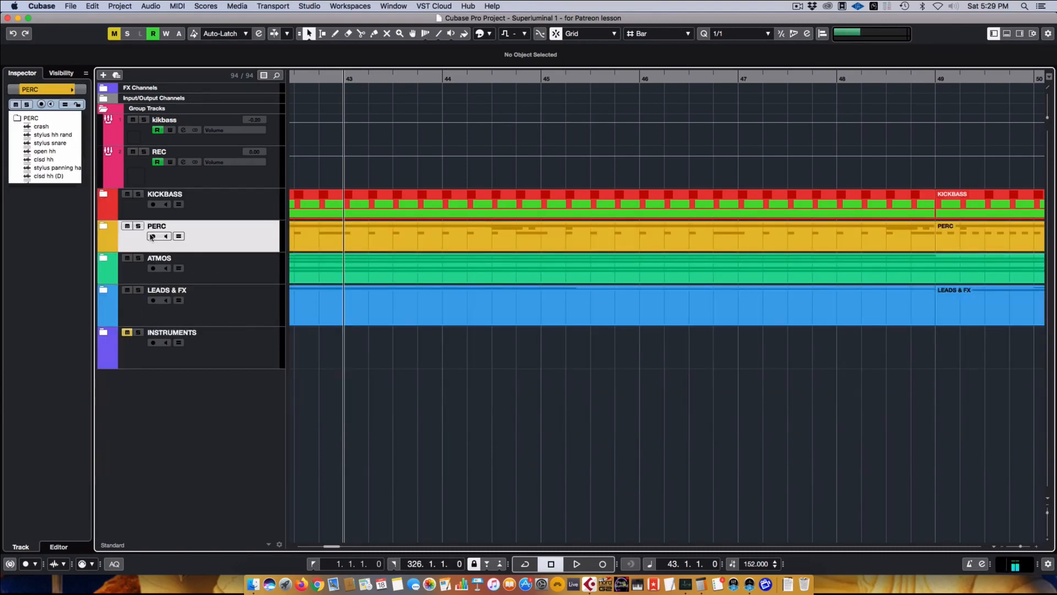
left_click(103, 225)
scroll(255, 265, "down", 4)
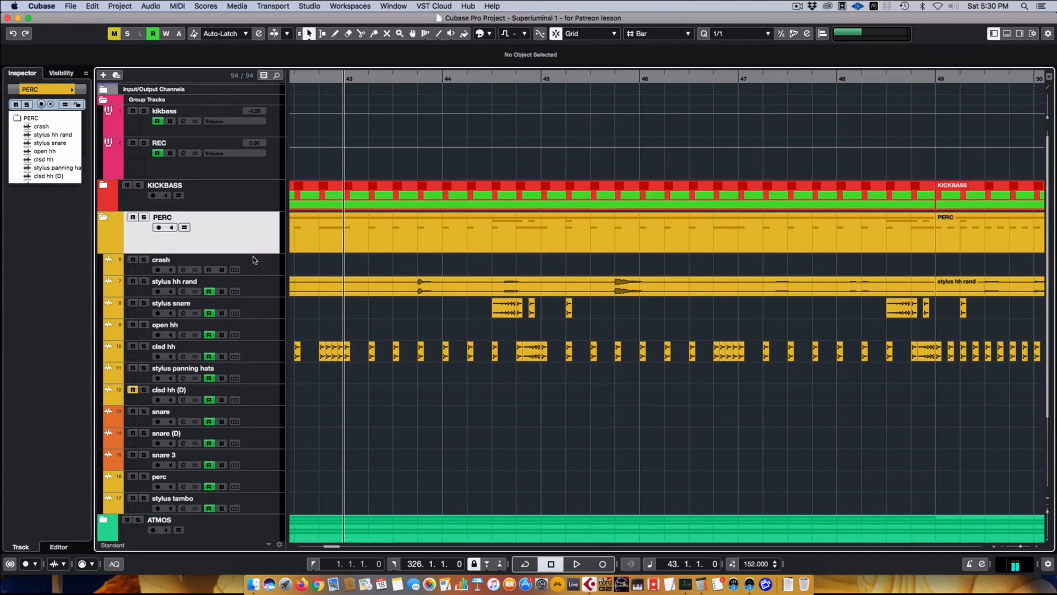
key("g")
key("g")
key("g")
key("g")
key("g")
key("g")
key("g")
key("g")
key("g")
key("g")
key("g")
key("g")
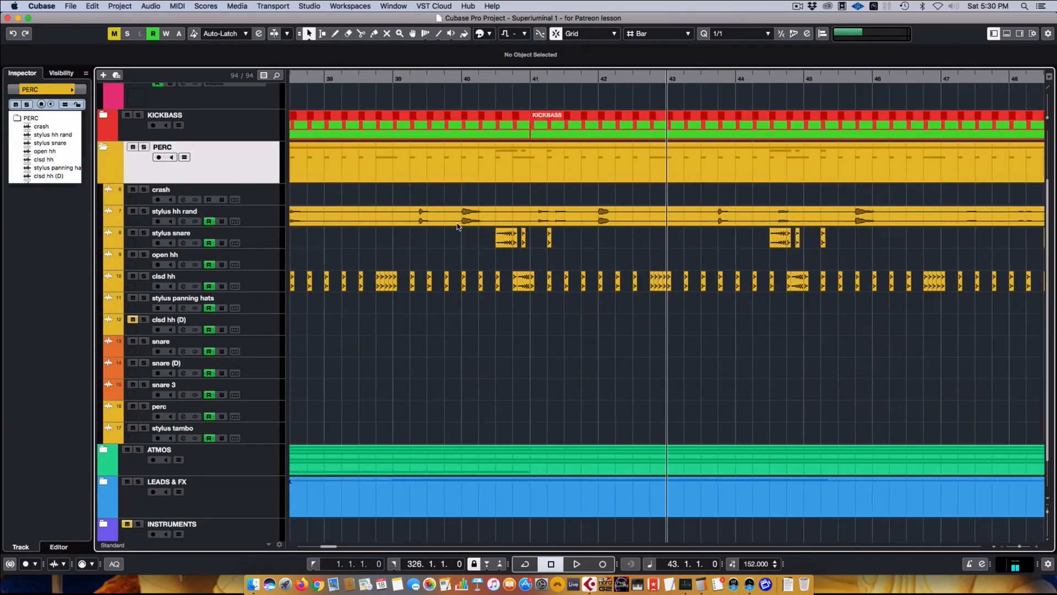
key("g")
key("g")
key("g")
key("g")
key("g")
key("g")
key("g")
key("g")
key("g")
key("g")
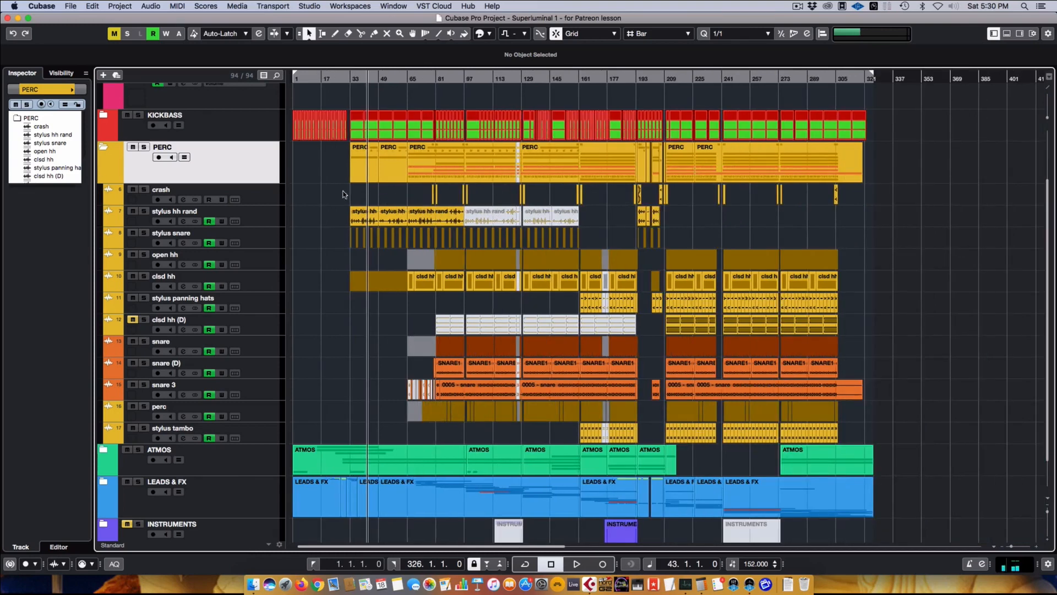
left_click(102, 147)
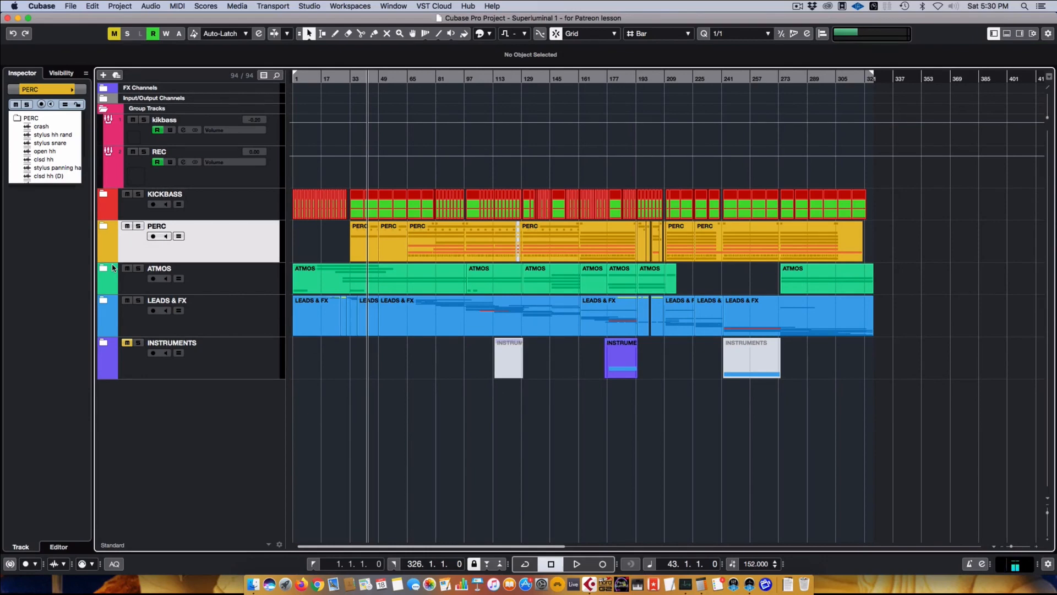
Step: Examine the audio tracks inside the LEADS & FX folder down to the last one, and collapse the folder again
left_click(104, 300)
scroll(463, 286, "down", 5)
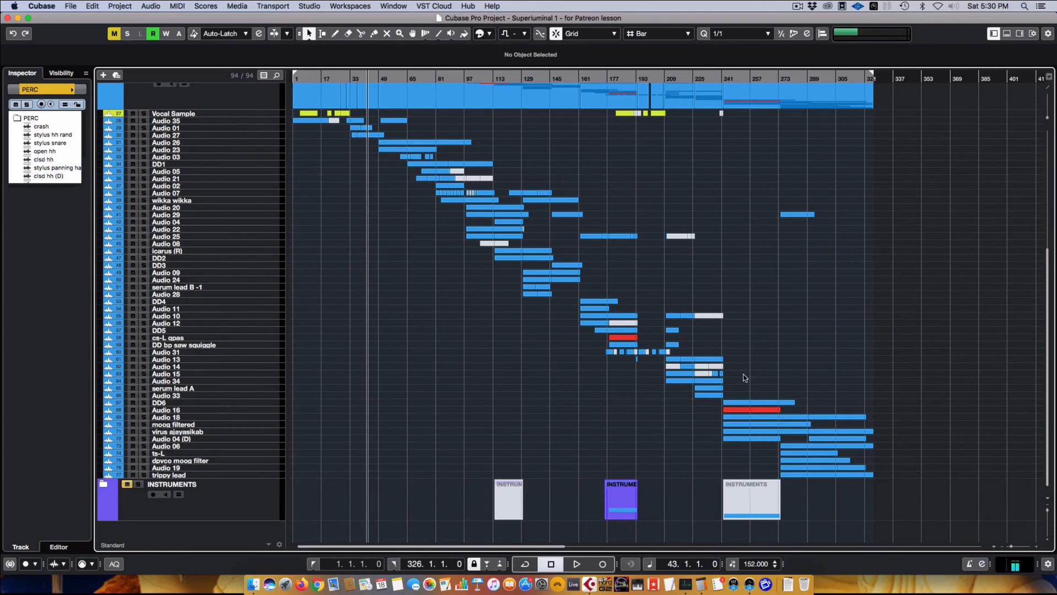
scroll(744, 378, "up", 1)
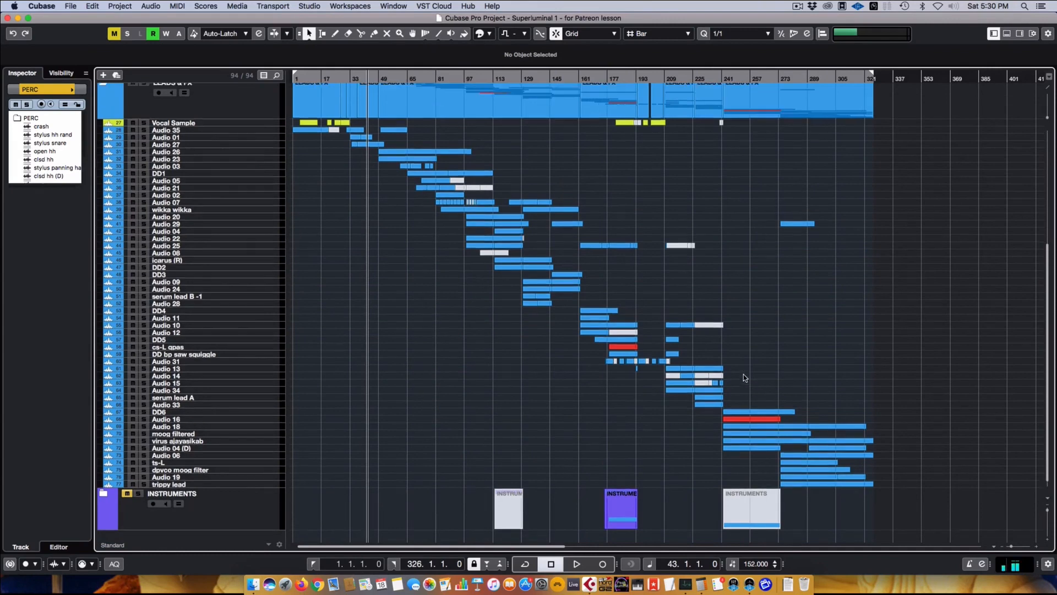
scroll(110, 108, "up", 2)
left_click(104, 100)
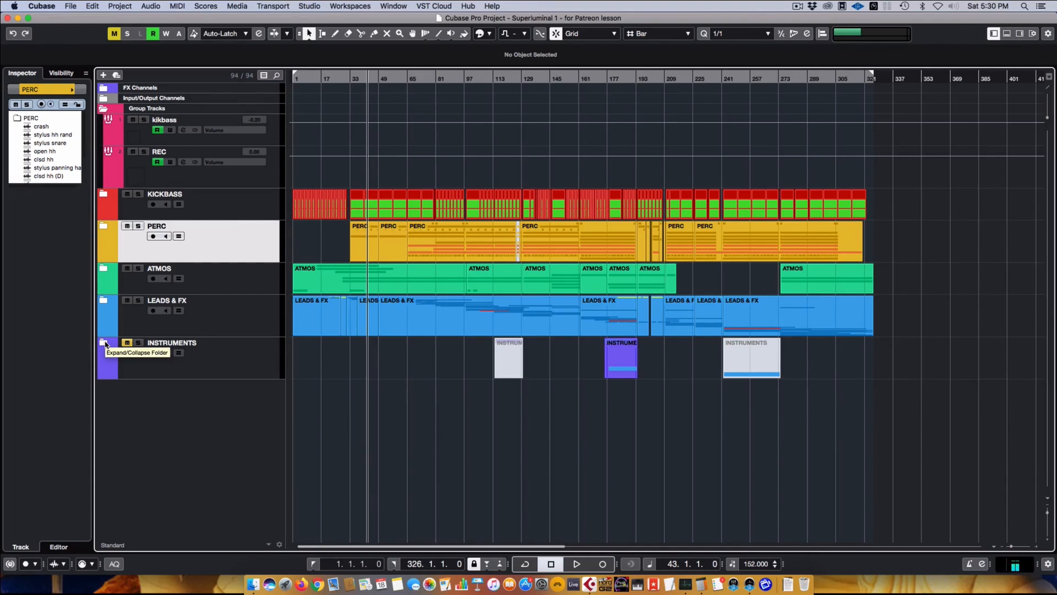
Step: Expand the INSTRUMENTS folder, then increase the height of its virus track and select Virus Rec
left_click(105, 344)
left_click(104, 343)
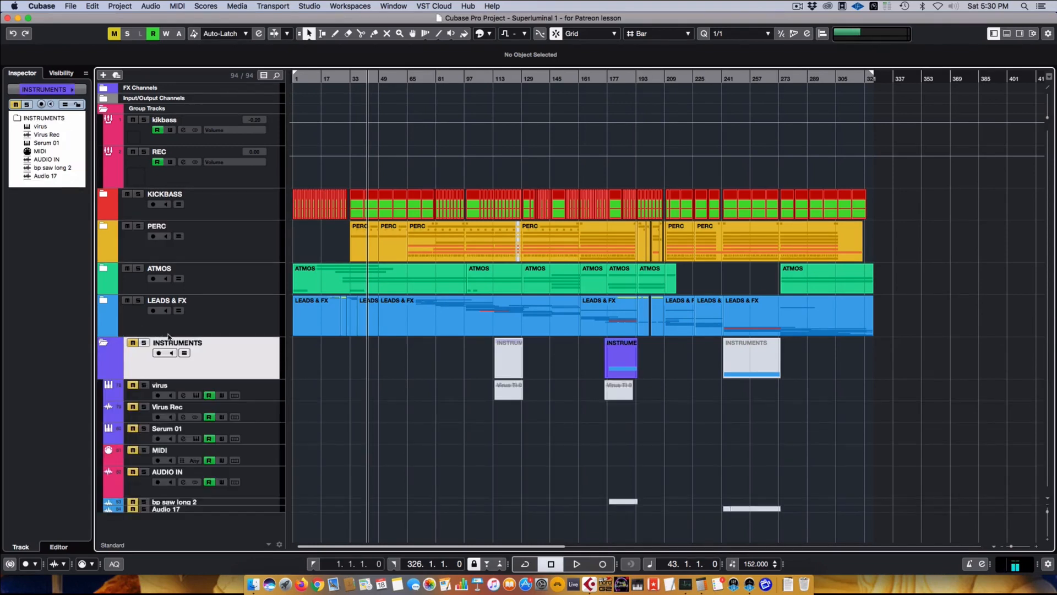
left_click(258, 387)
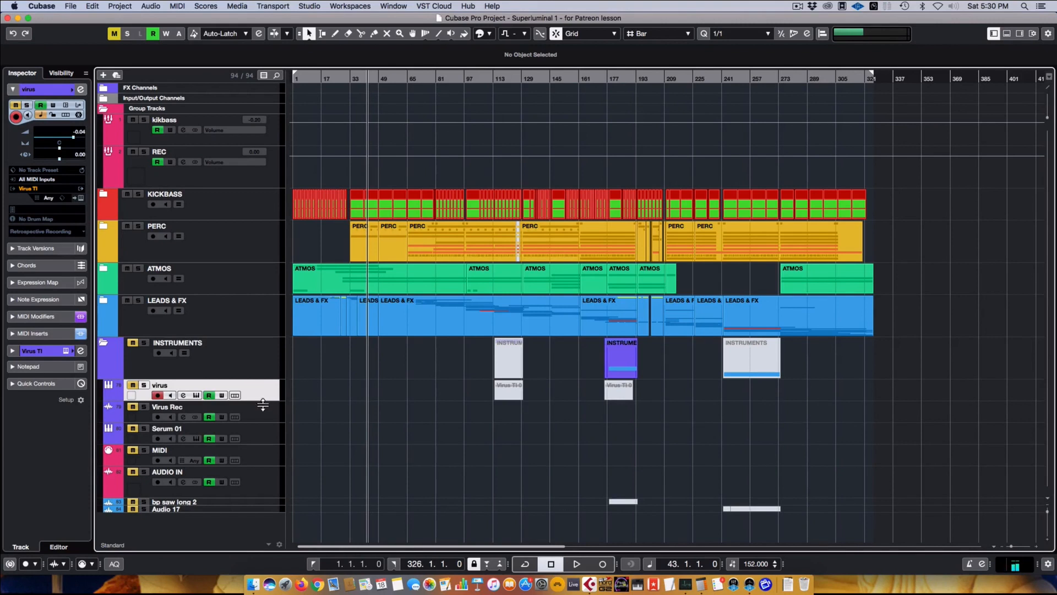
left_click(266, 423)
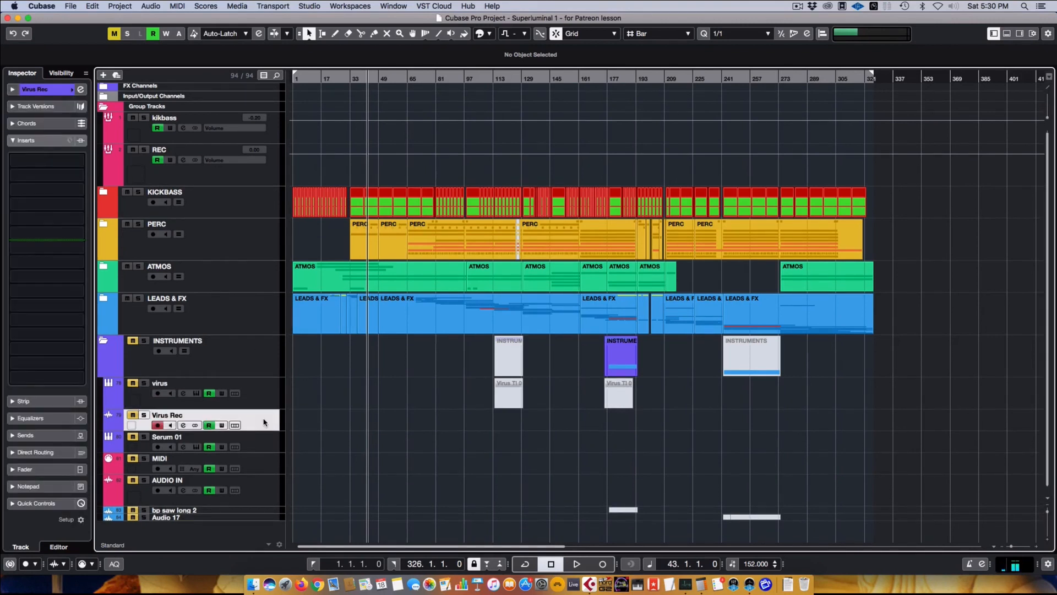
Step: Select the Serum 01 track in the INSTRUMENTS folder and increase its height
left_click(266, 435)
left_click(269, 428)
left_click(269, 444)
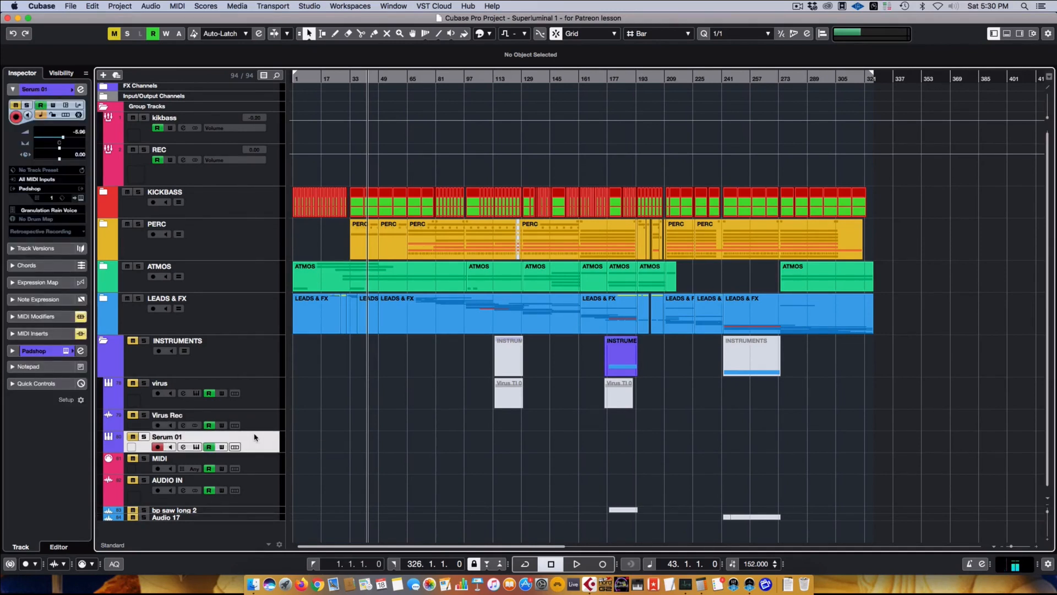
left_click_drag(262, 453, 261, 463)
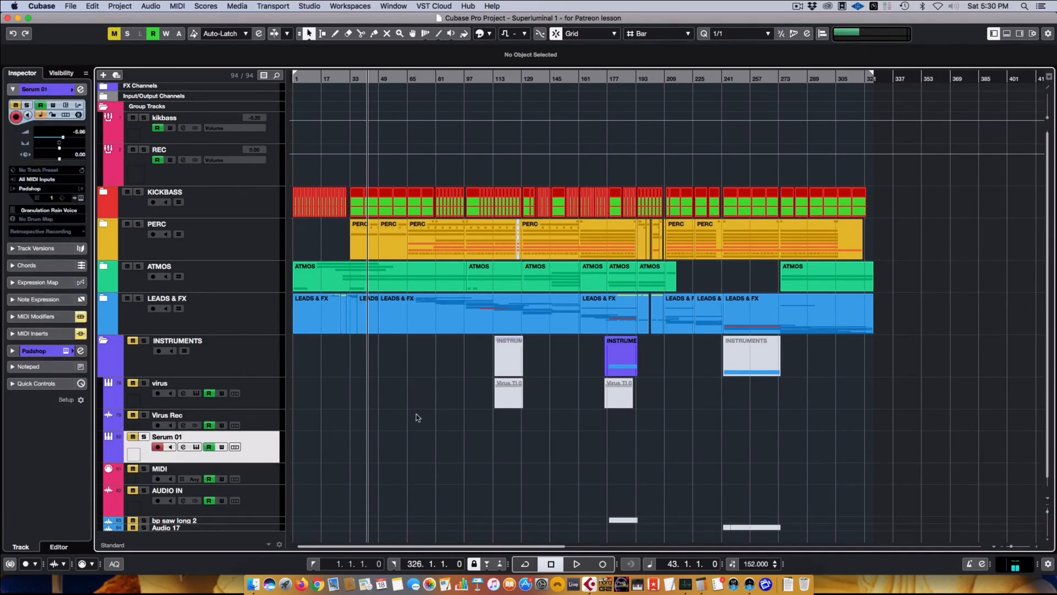
scroll(230, 416, "down", 1)
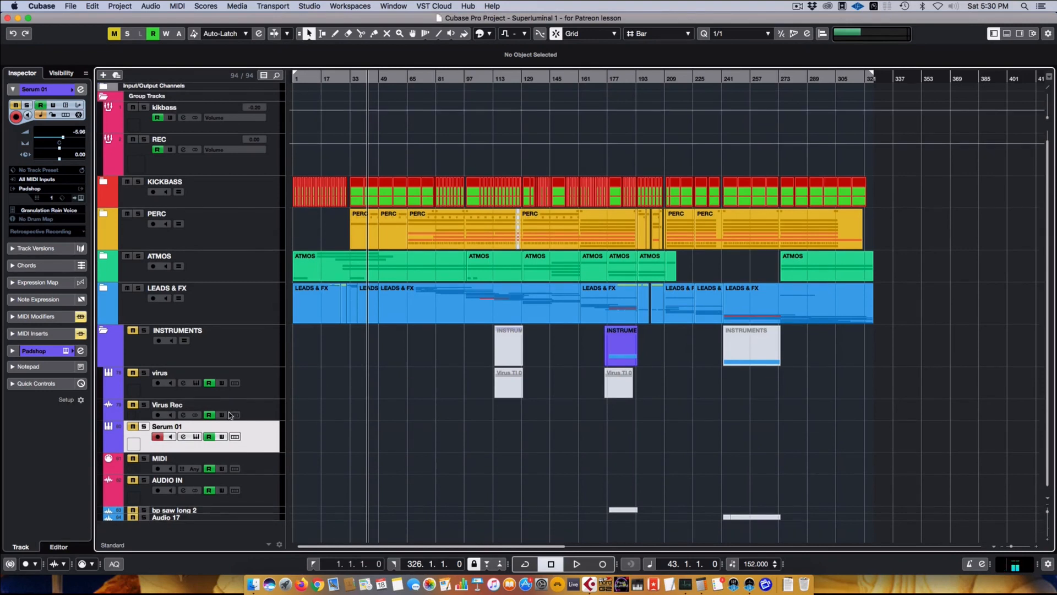
Step: Check the MIDI and AUDIO IN tracks' settings, and return to the Virus Rec and virus tracks for comparison
left_click(271, 464)
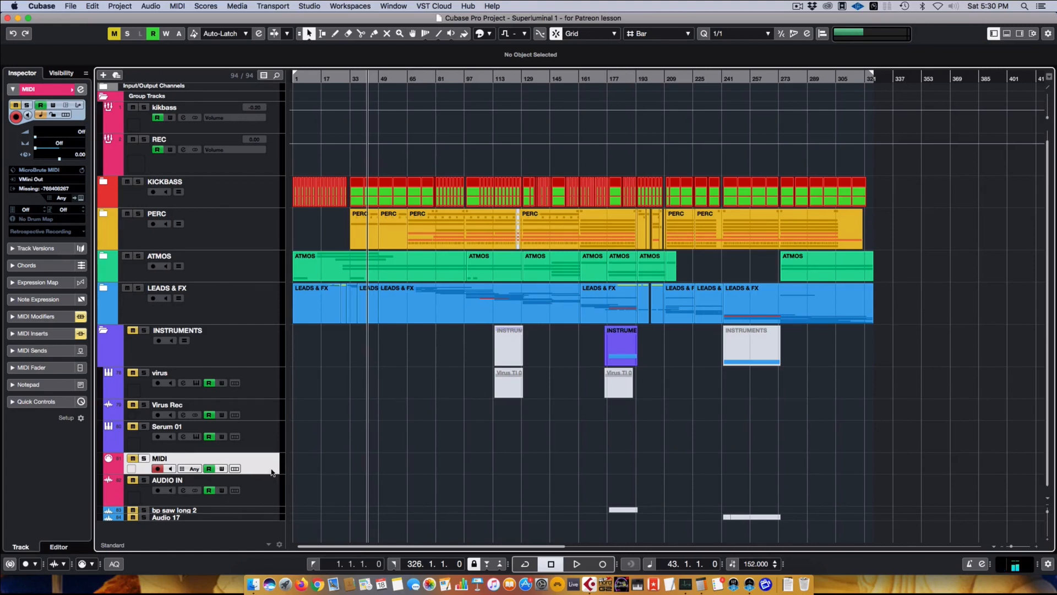
left_click(270, 489)
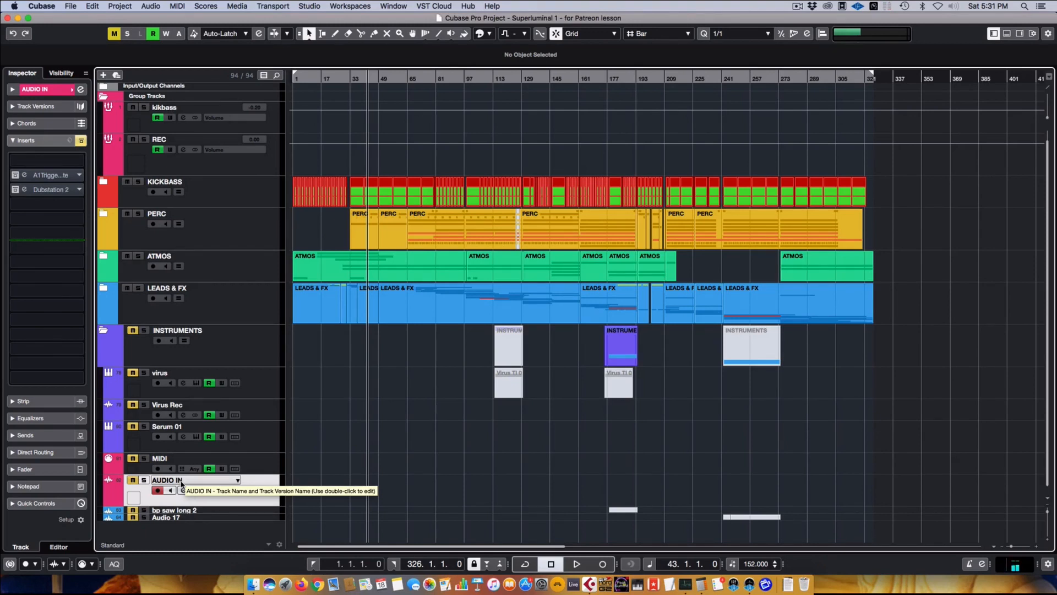
left_click(266, 389)
left_click(261, 413)
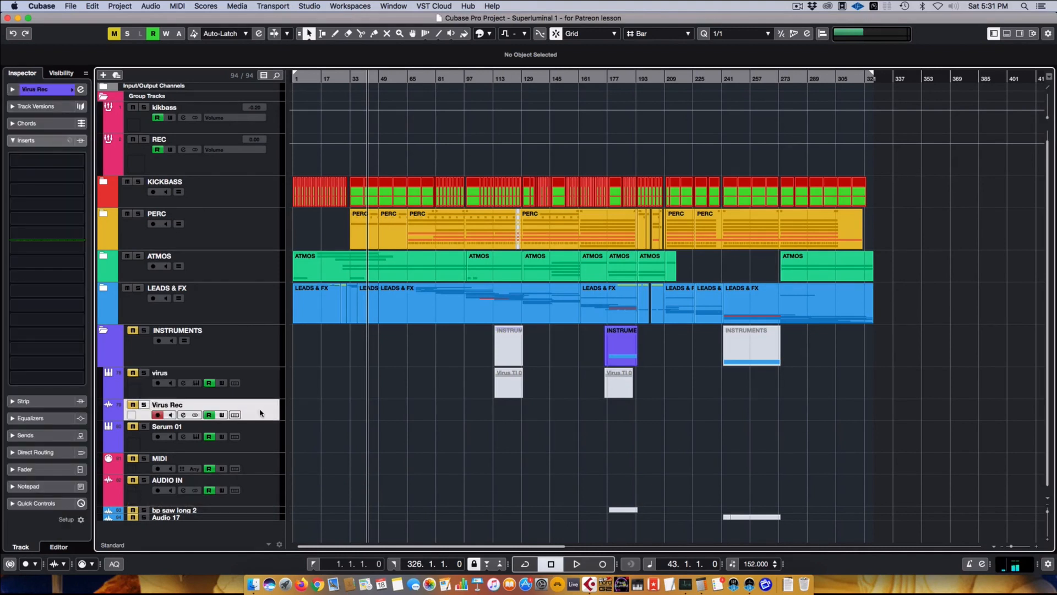
left_click(262, 389)
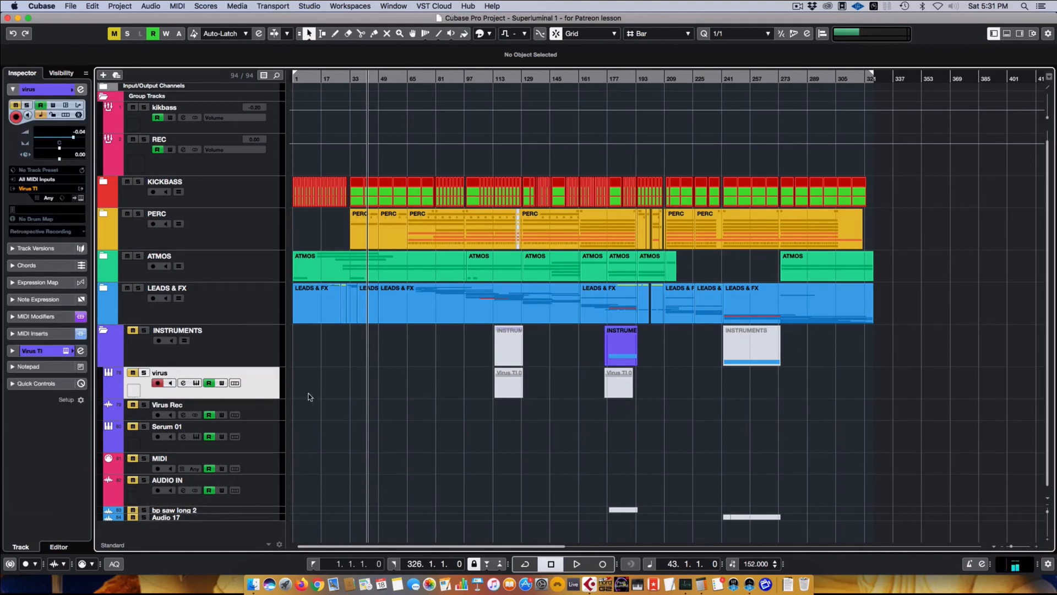
Step: Select the bp saw long 2 track in the INSTRUMENTS folder and increase its height
left_click(247, 511)
left_click_drag(245, 514, 245, 534)
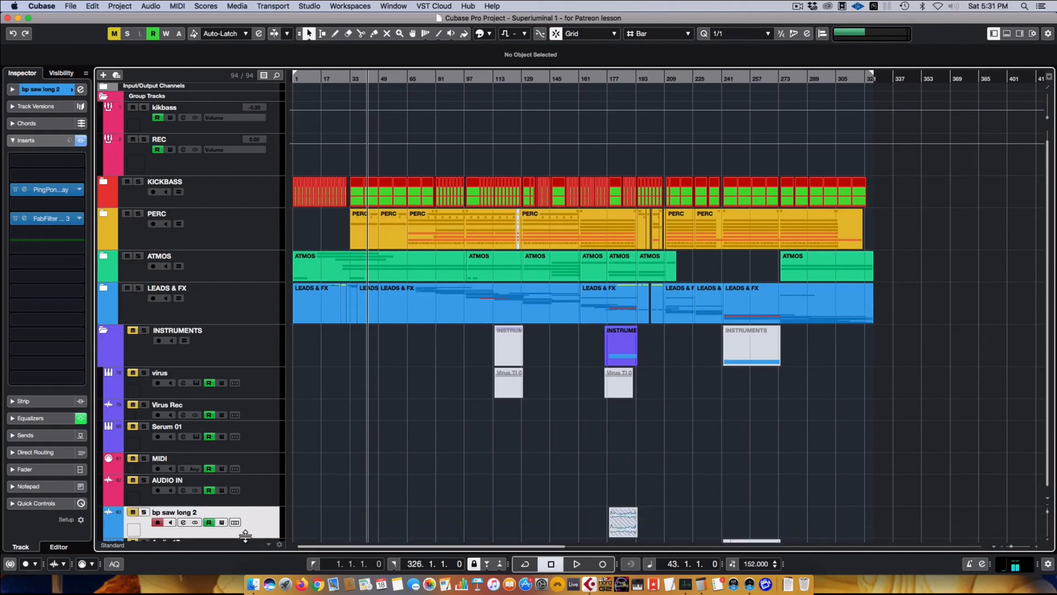
scroll(245, 531, "down", 1)
Step: Select the audio event on the bp saw long 2 track and unmute it
left_click_drag(677, 488, 599, 495)
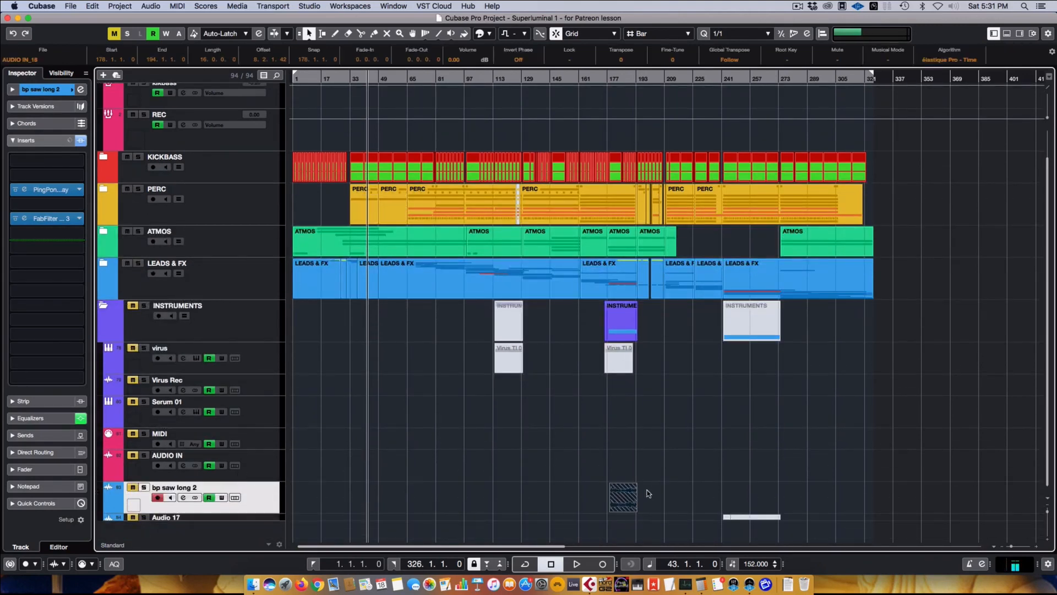
key("shift+m")
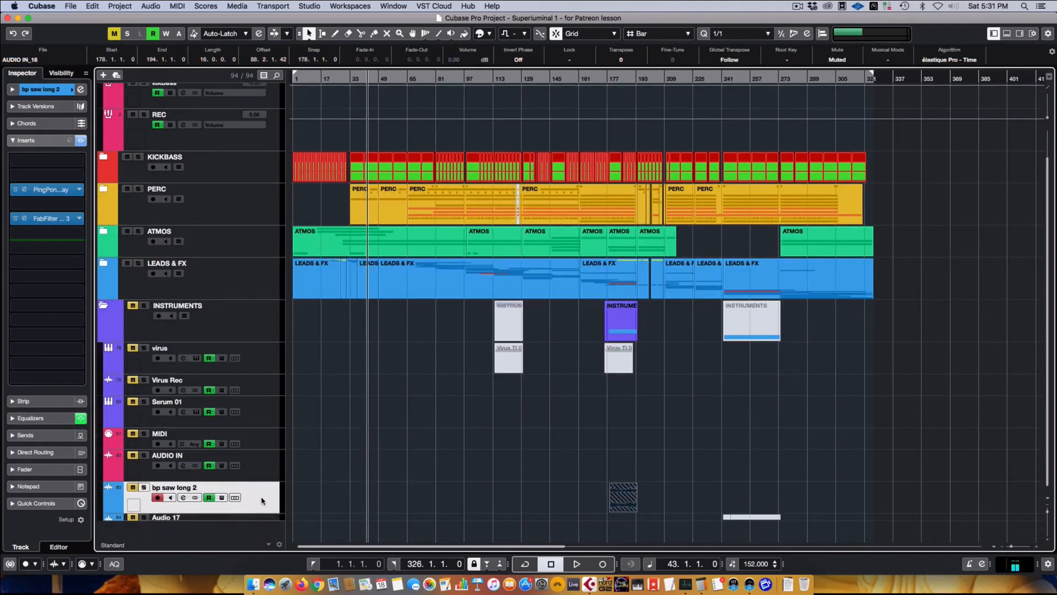
mouse_move(261, 500)
left_mouse_down()
mouse_move(259, 457)
mouse_move(264, 488)
left_mouse_up()
left_click(600, 493)
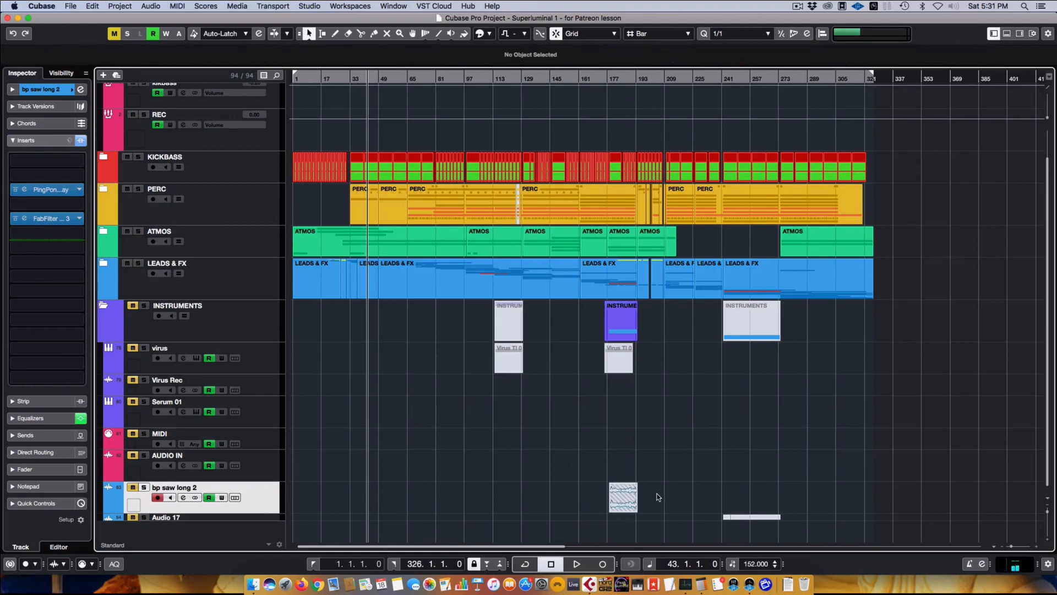
key("7")
left_click_drag(672, 495, 614, 501)
key("1")
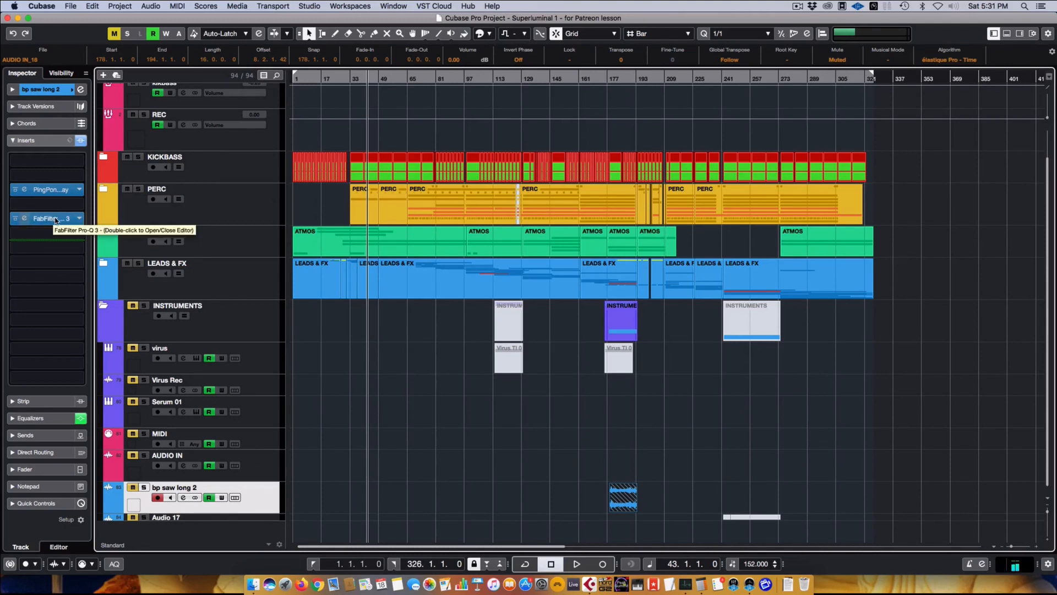
Step: View the PingPongDelay and FabFilter Pro-Q 3 insert editors of the bp saw long 2 track, and close both
left_click(24, 189)
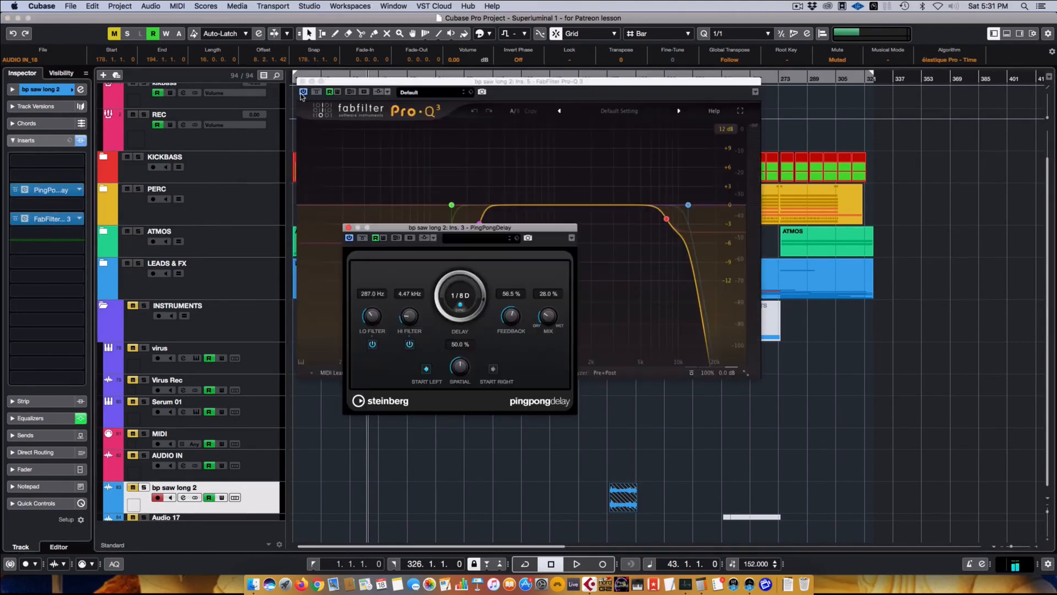
left_click(298, 82)
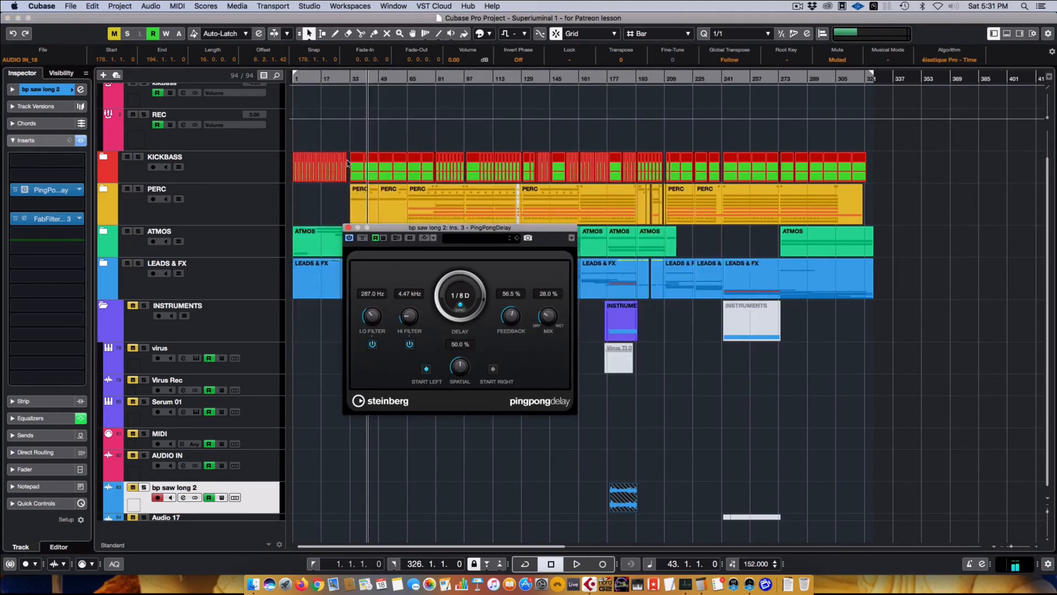
left_click(347, 229)
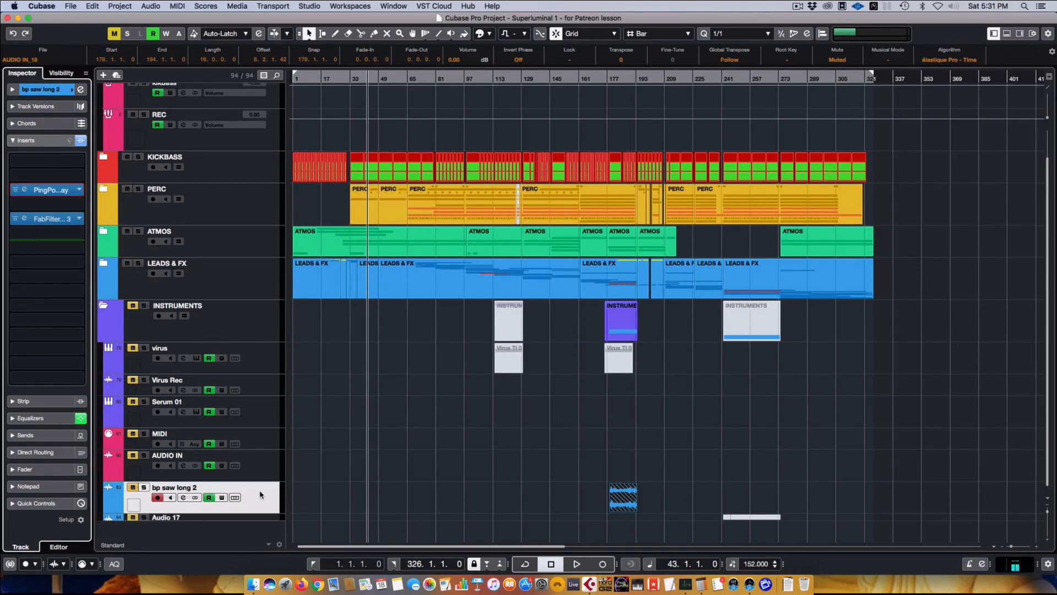
Step: Move the bp saw long 2 track to the end of the LEADS & FX folder, and collapse the INSTRUMENTS folder
left_click_drag(261, 497, 252, 289)
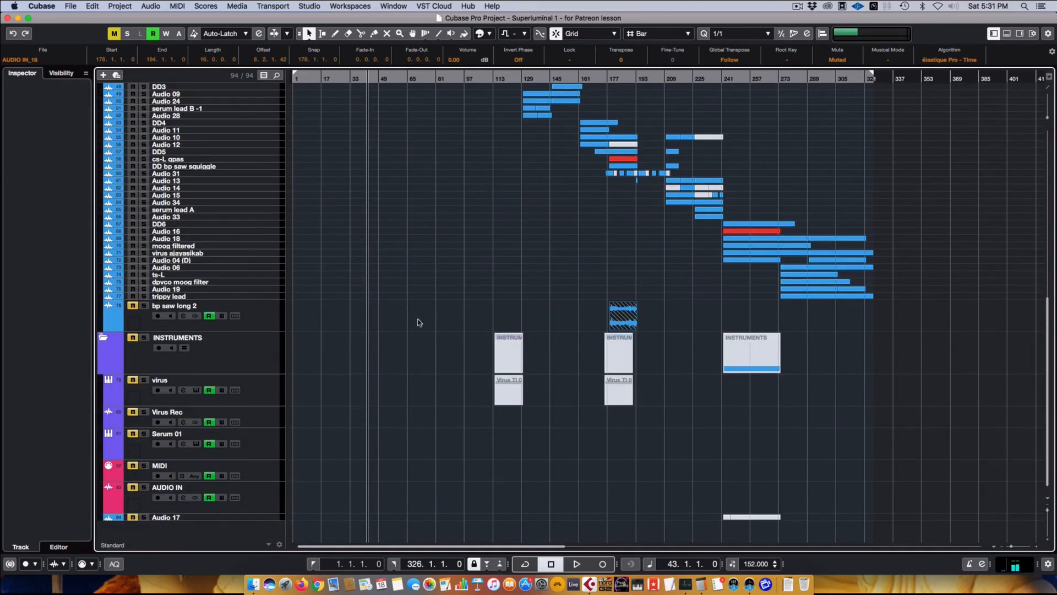
left_click(458, 319)
left_click(255, 320)
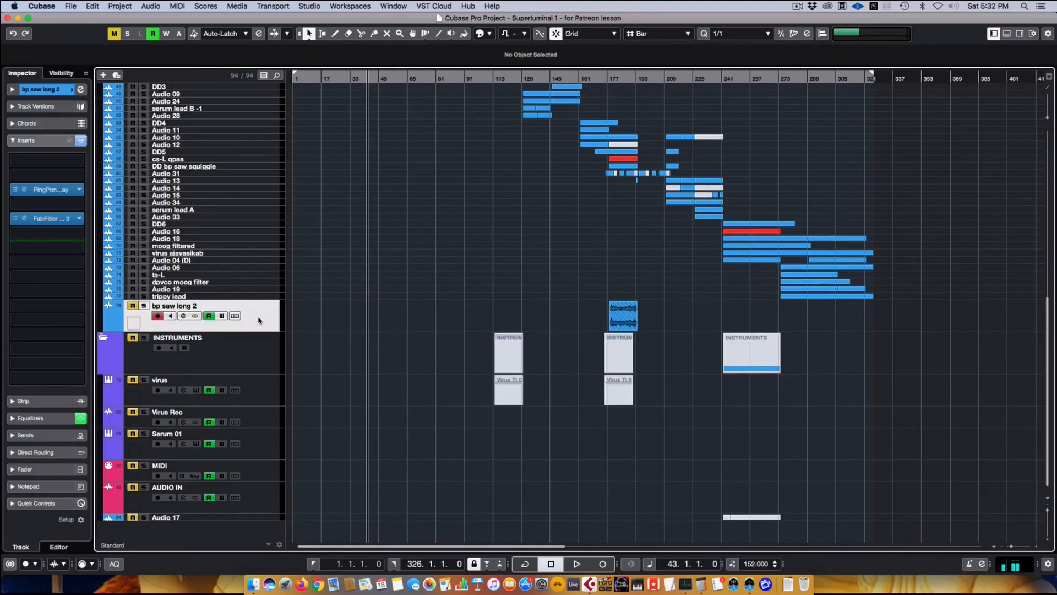
scroll(323, 339, "up", 1)
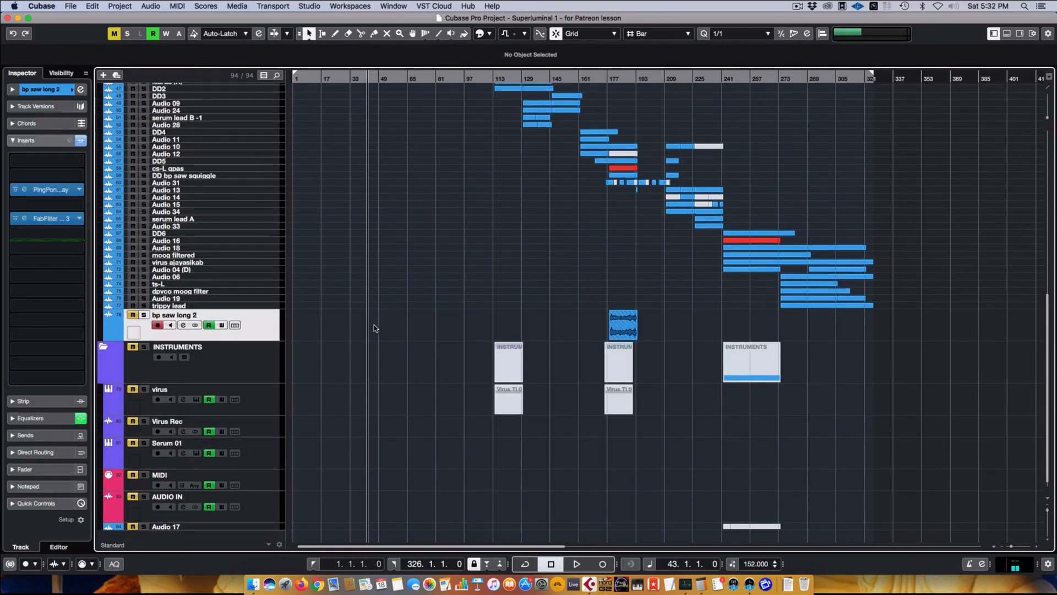
left_click(102, 347)
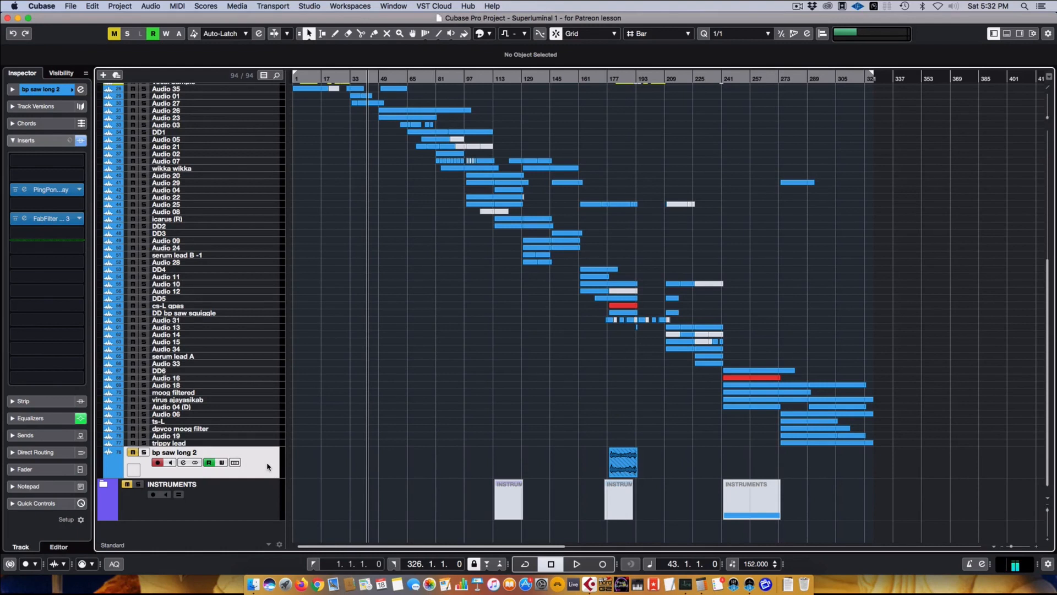
Step: Look over the tracks in the LEADS & FX folder, select Audio 10, and place the playhead at bar 180
scroll(440, 289, "up", 2)
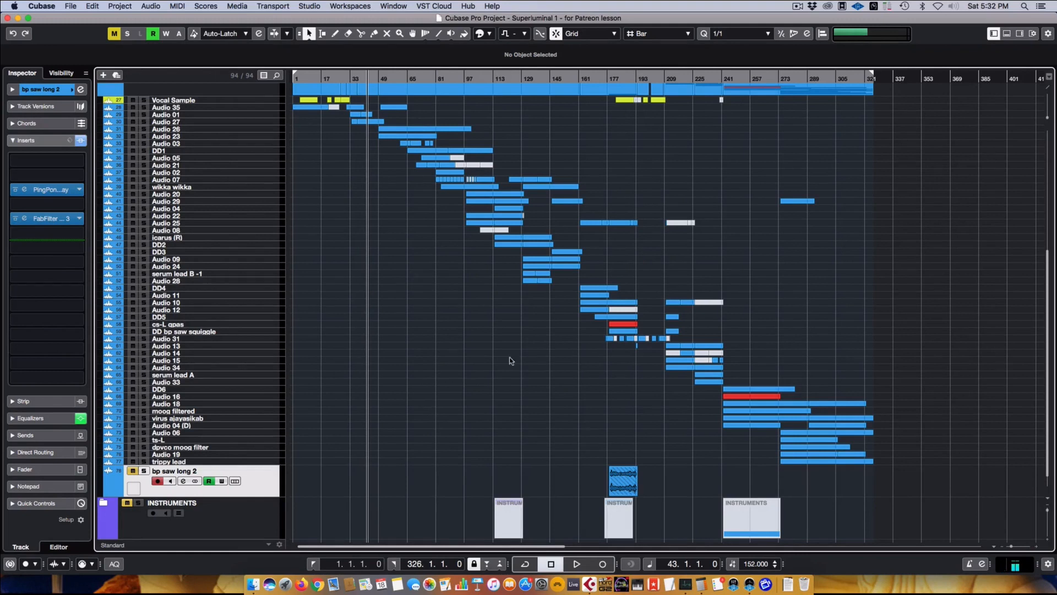
left_click(628, 481)
left_click(683, 470)
left_click(205, 303)
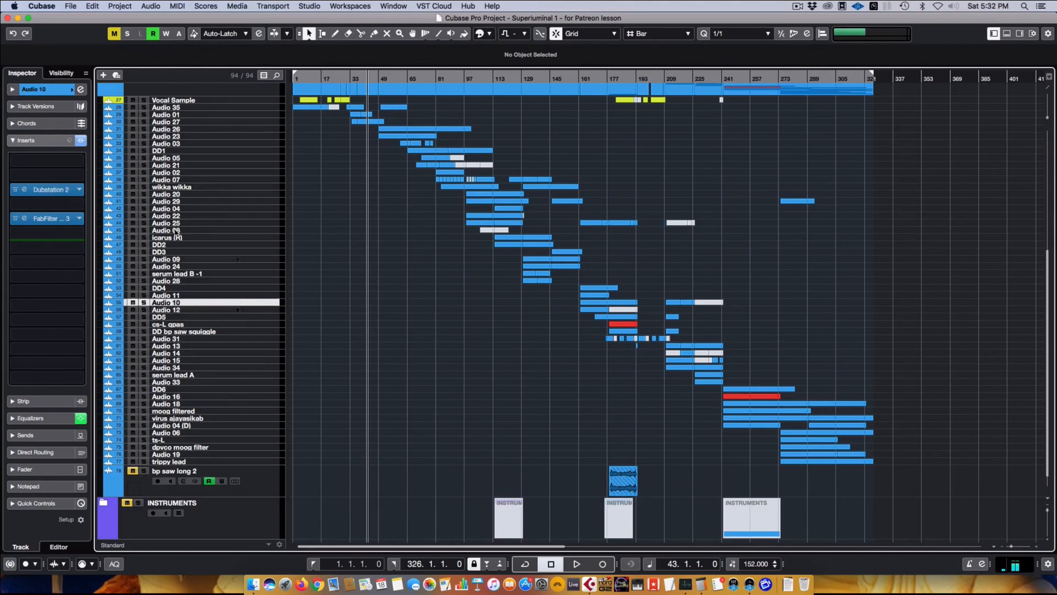
scroll(187, 276, "up", 10)
scroll(192, 316, "down", 12)
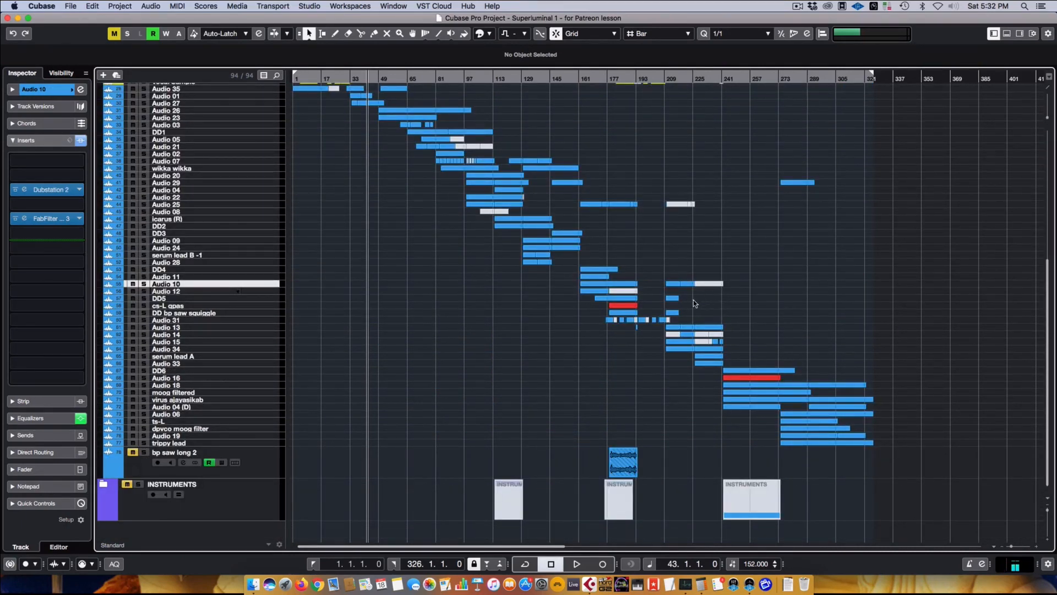
scroll(693, 300, "up", 3)
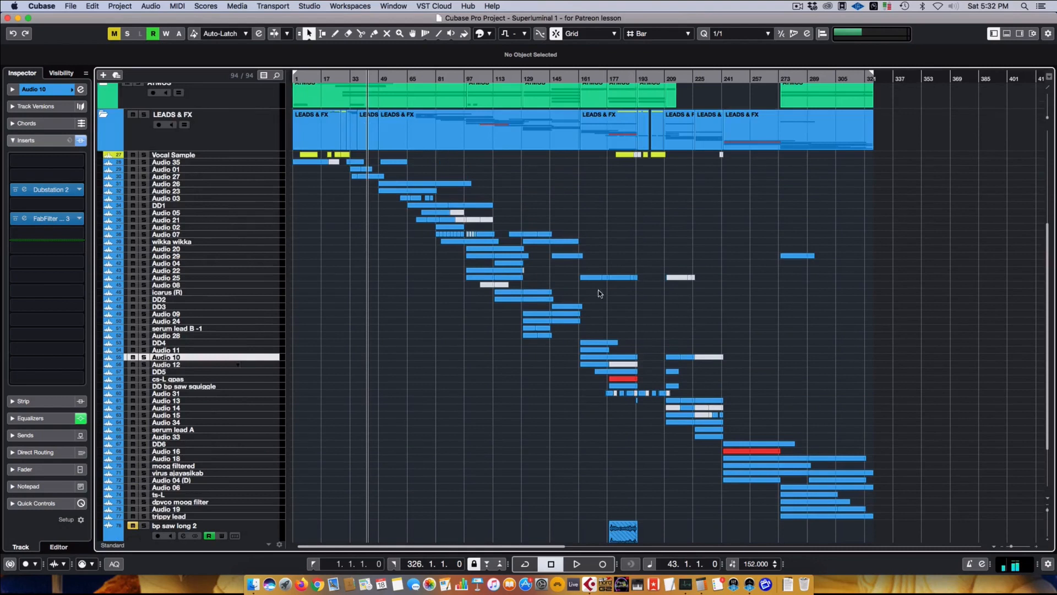
left_click(613, 77)
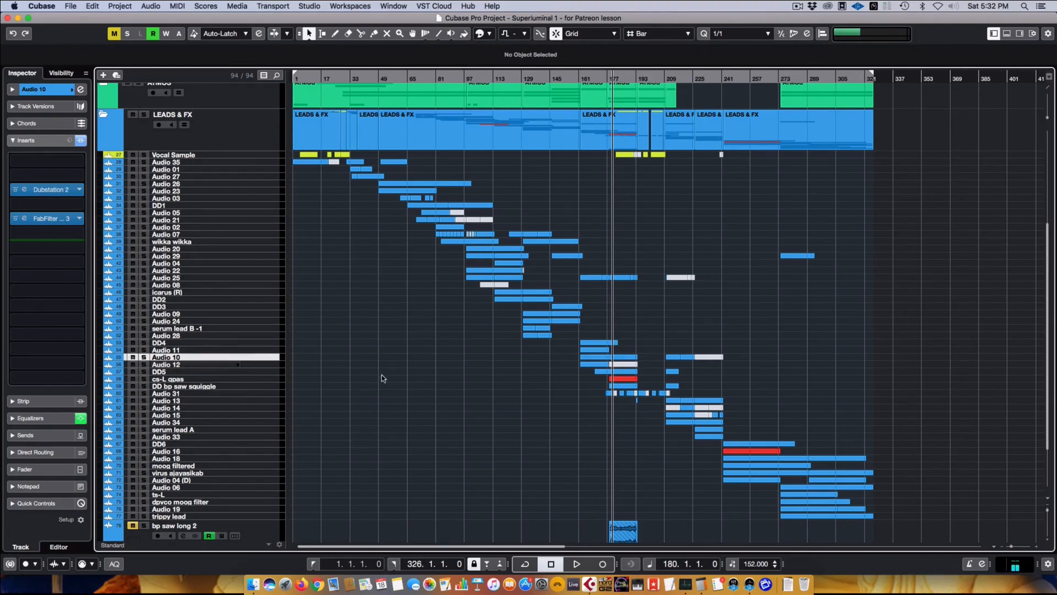
Step: Reorder the LEADS & FX tracks by moving Audio 10 up between Audio 23 and Audio 03, and cs-L gpas down below DD6
left_click_drag(246, 371, 242, 220)
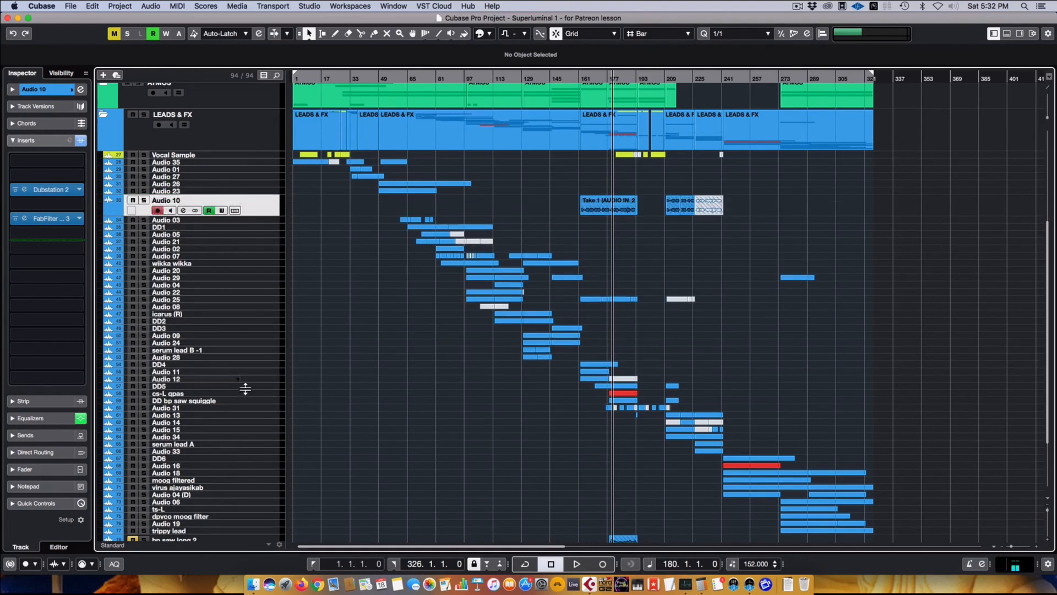
left_click(240, 393)
left_click_drag(255, 402, 247, 461)
scroll(502, 394, "down", 2)
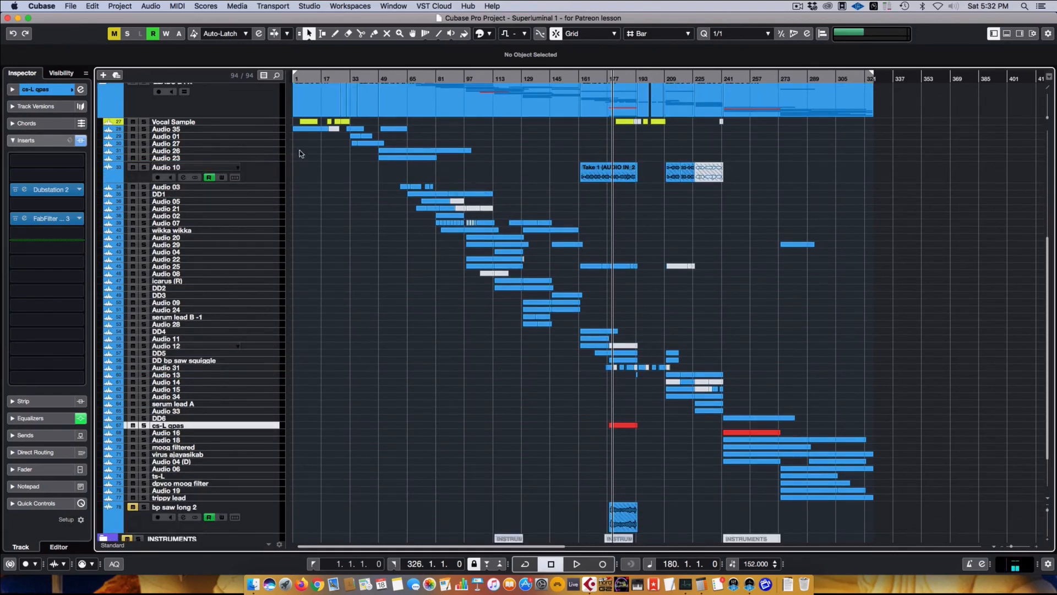
Step: Select the Audio 10 track and enlarge all tracks vertically to look through the LEADS & FX waveforms one by one
left_click(278, 170)
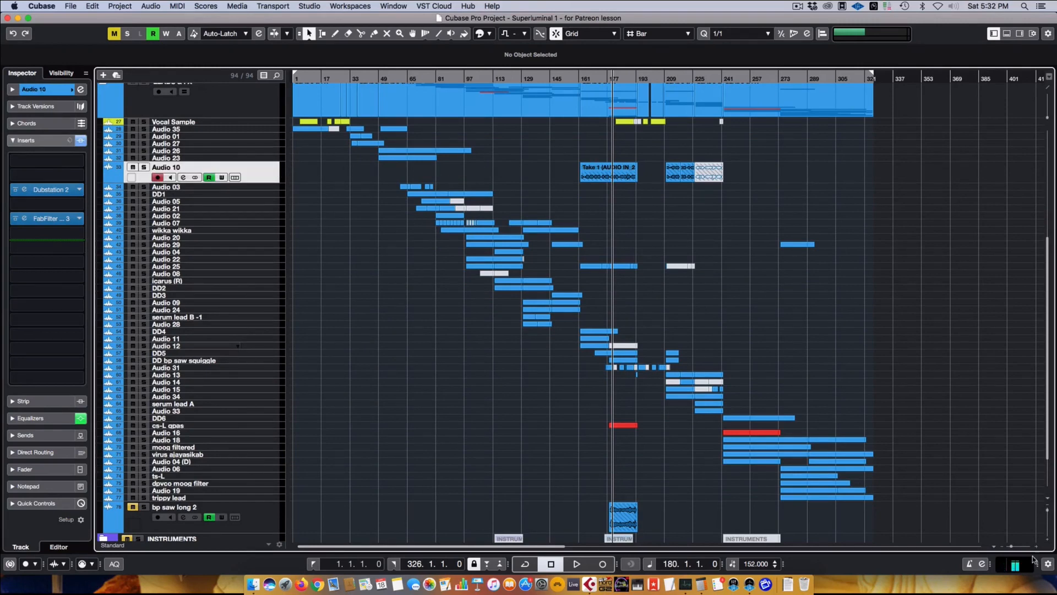
left_click_drag(1048, 510, 1047, 521)
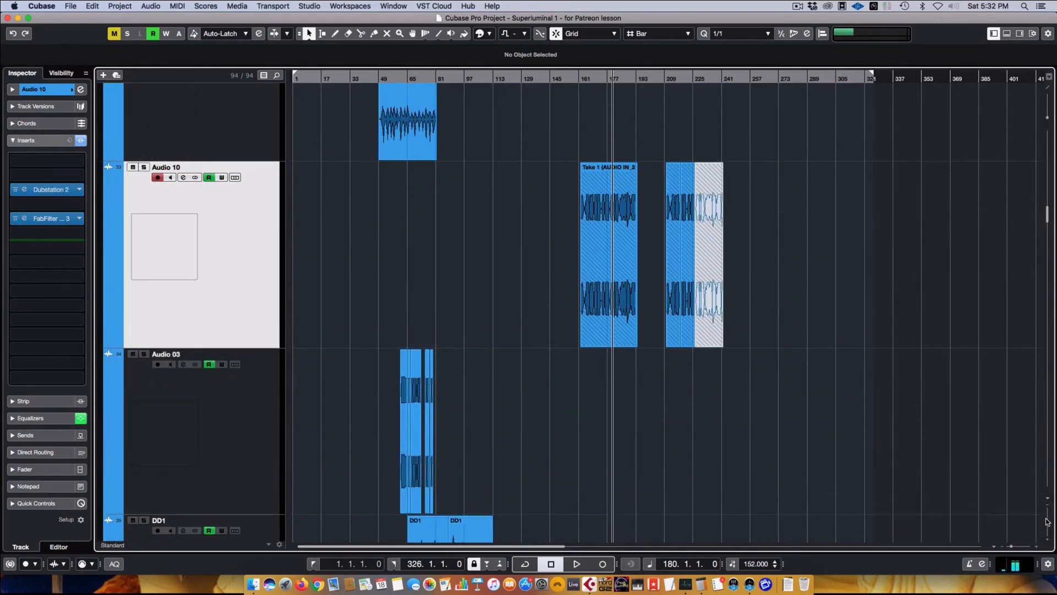
scroll(735, 398, "down", 20)
scroll(685, 306, "up", 2)
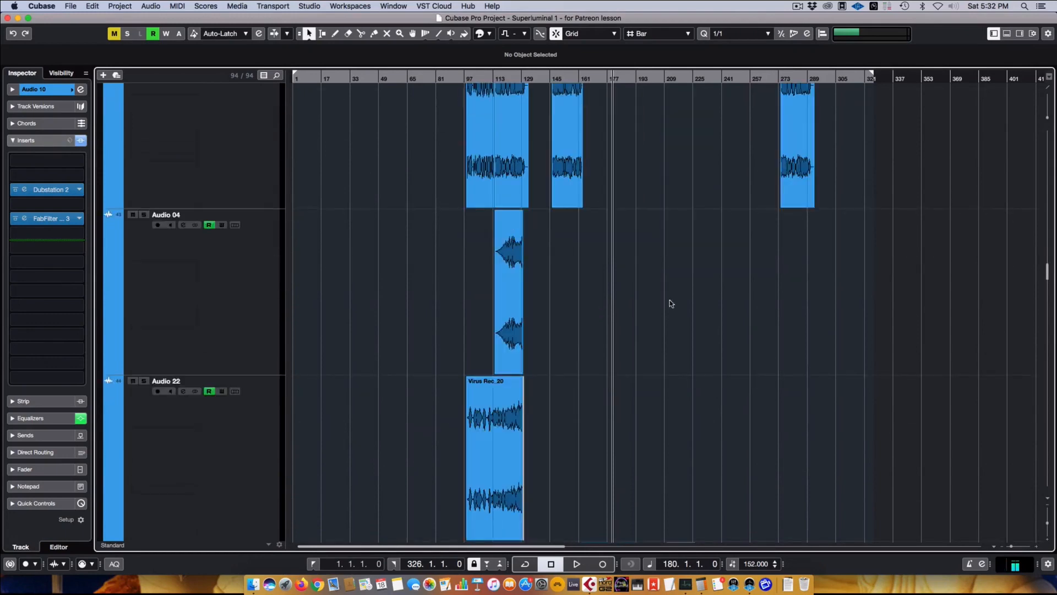
Step: Reduce the height of all tracks and examine the order of the LEADS & FX recordings along the timeline
left_click_drag(1047, 525, 1048, 516)
scroll(737, 318, "down", 20)
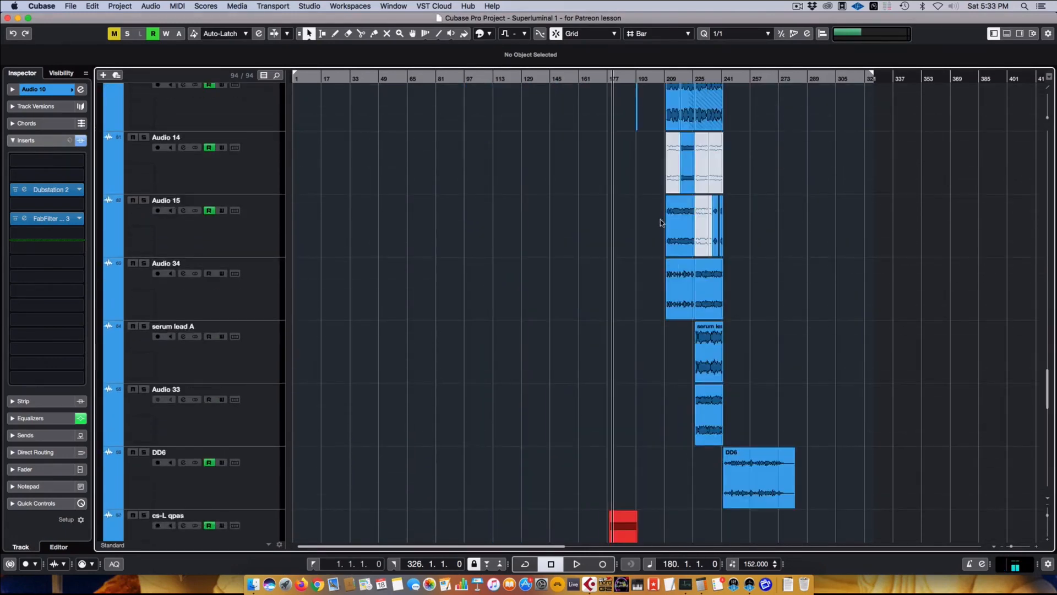
scroll(647, 247, "up", 8)
scroll(641, 251, "down", 6)
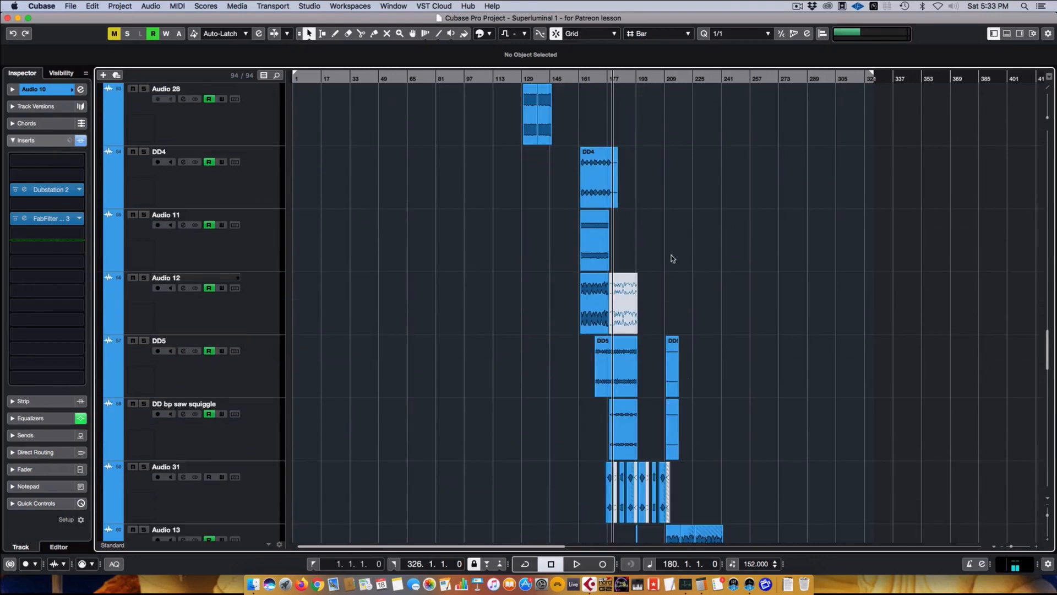
scroll(613, 250, "up", 5)
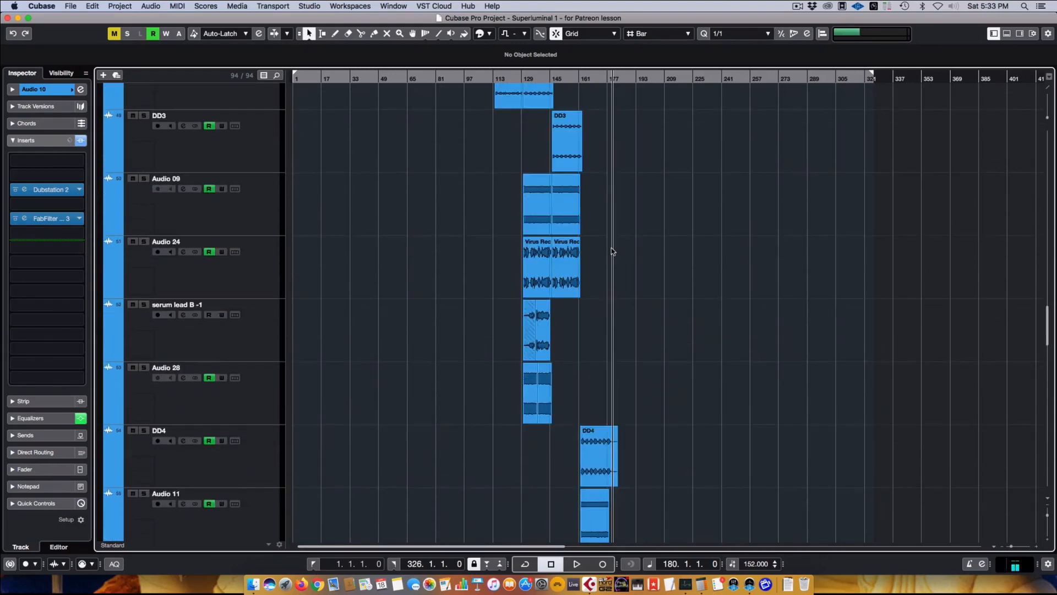
scroll(611, 251, "up", 10)
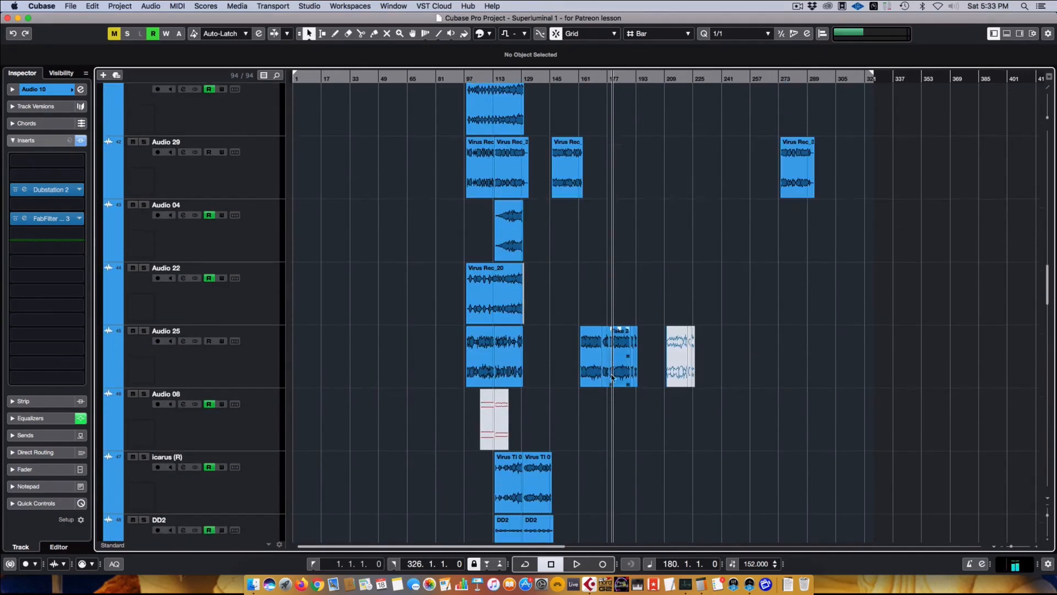
scroll(611, 375, "down", 20)
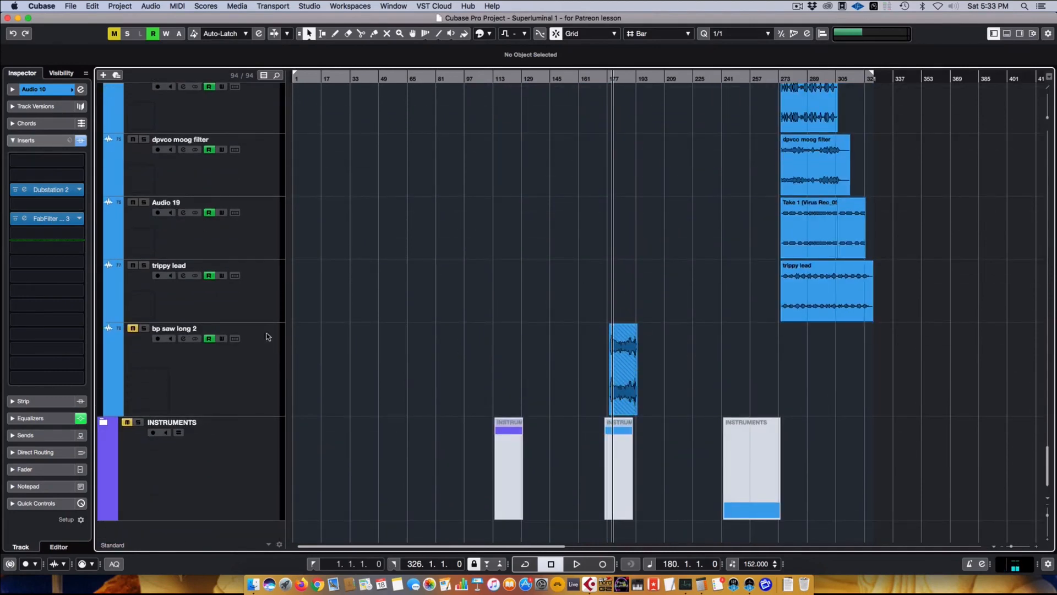
Step: Shrink all tracks further and move bp saw long 2 below Audio 31, with cs-L qpas directly beneath it
left_click_drag(1047, 514, 1047, 511)
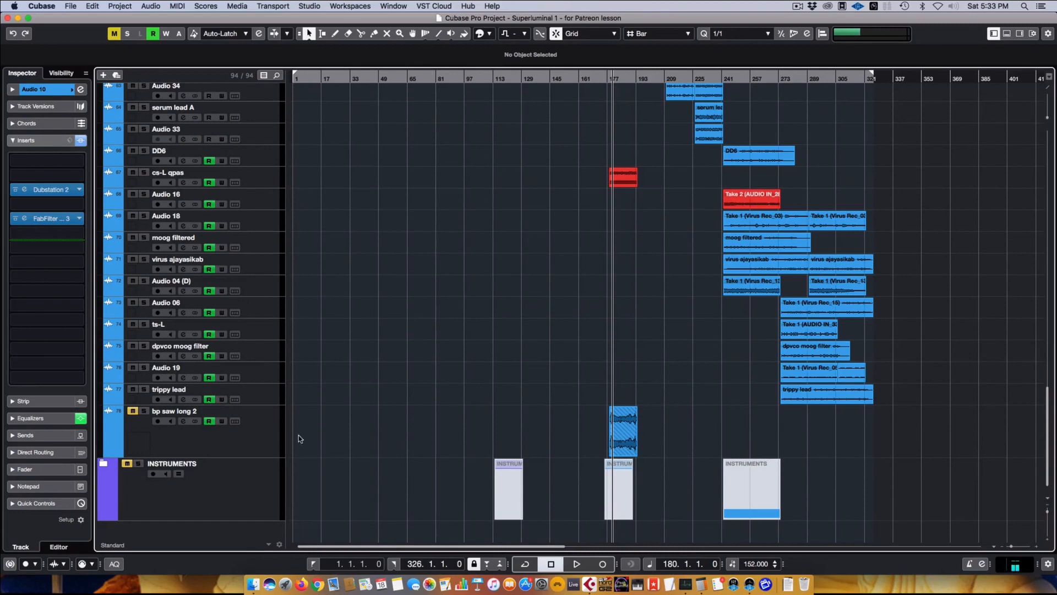
scroll(311, 430, "up", 3)
left_click_drag(266, 502, 256, 143)
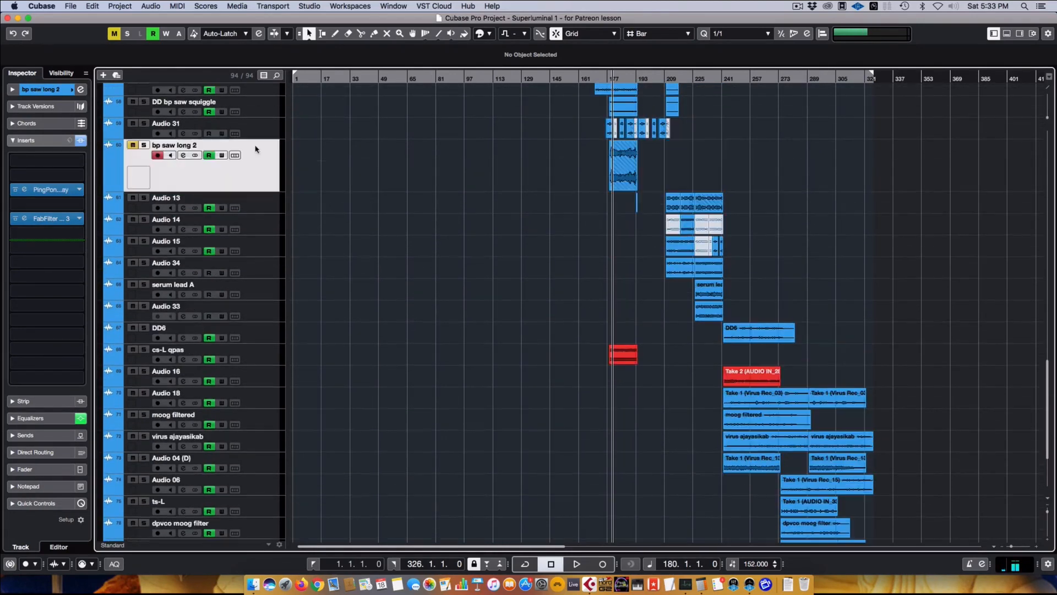
left_click_drag(261, 356, 305, 217)
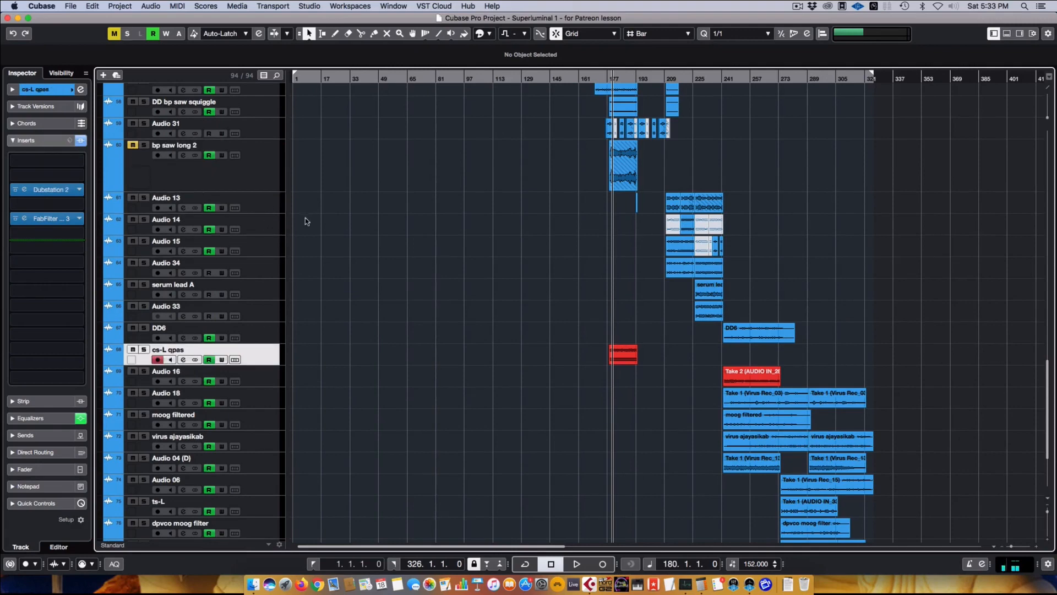
Step: Move the Audio 10 track down between DD4 and Audio 11, and collapse all tracks to minimum height
scroll(428, 245, "up", 6)
scroll(440, 167, "up", 8)
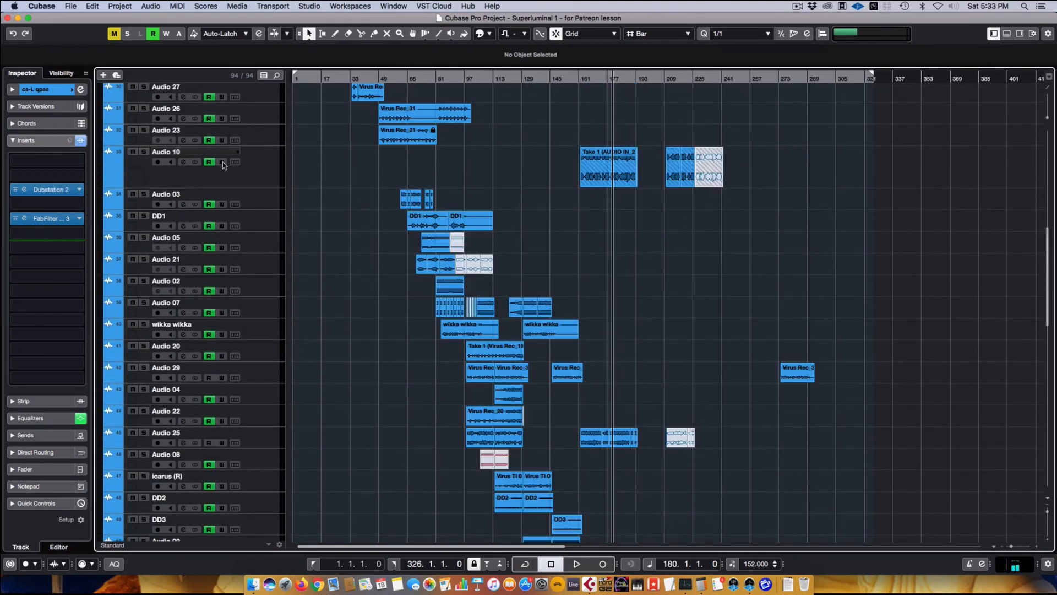
left_click_drag(272, 174, 260, 201)
scroll(261, 365, "down", 10)
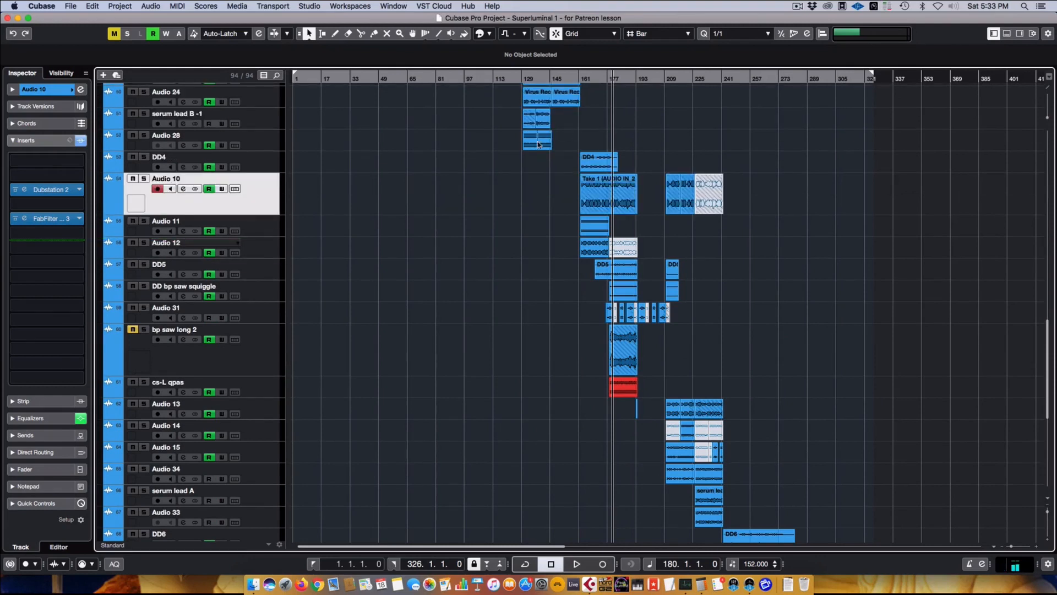
scroll(633, 248, "up", 1)
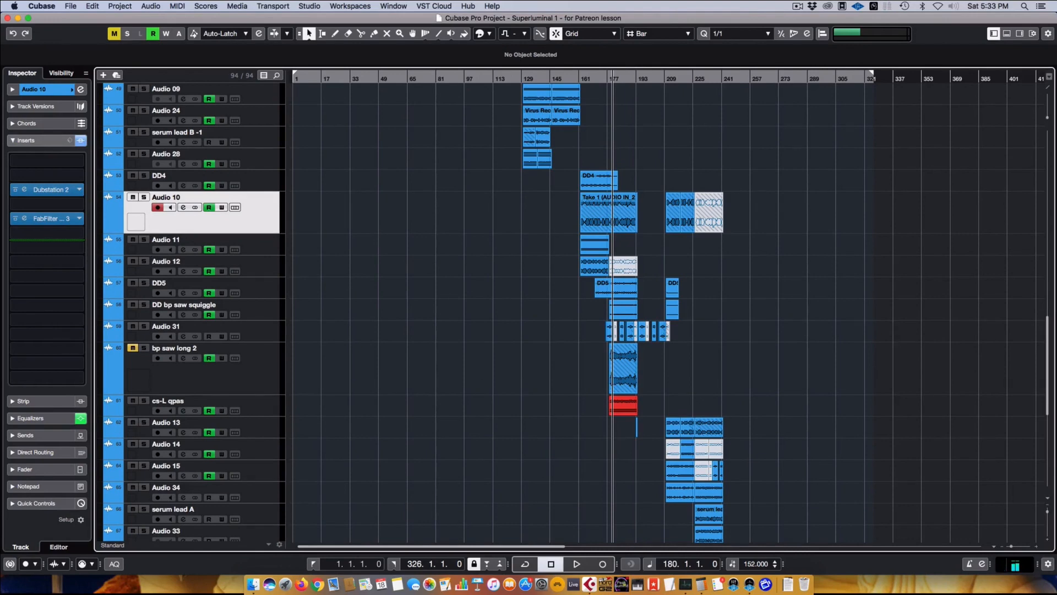
left_click(1047, 514)
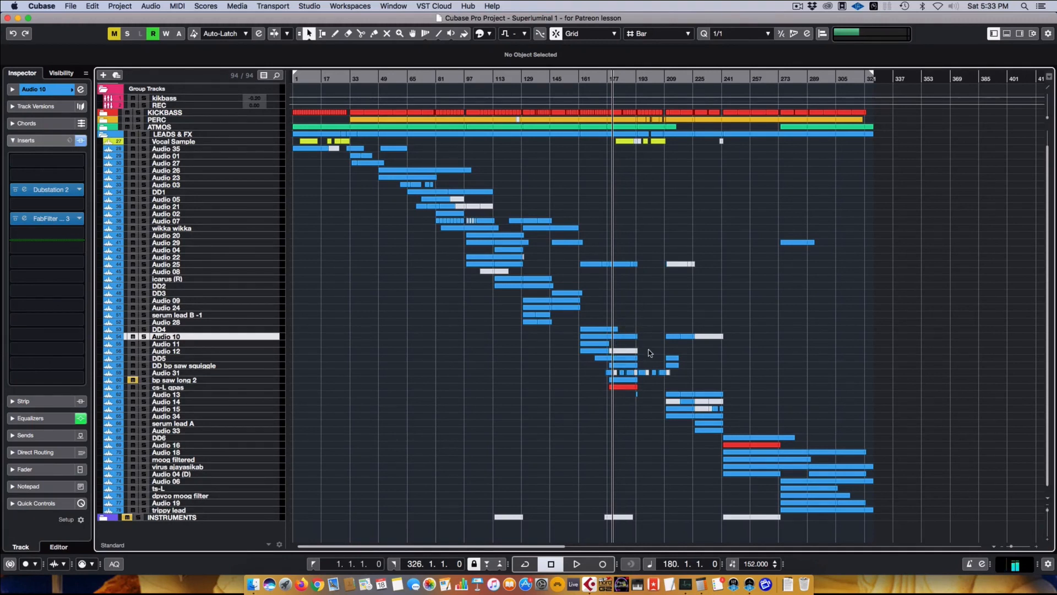
Step: Enlarge the DD bp saw squiggle and Audio 31 tracks, with the playhead placed at bar 183
left_click(232, 358)
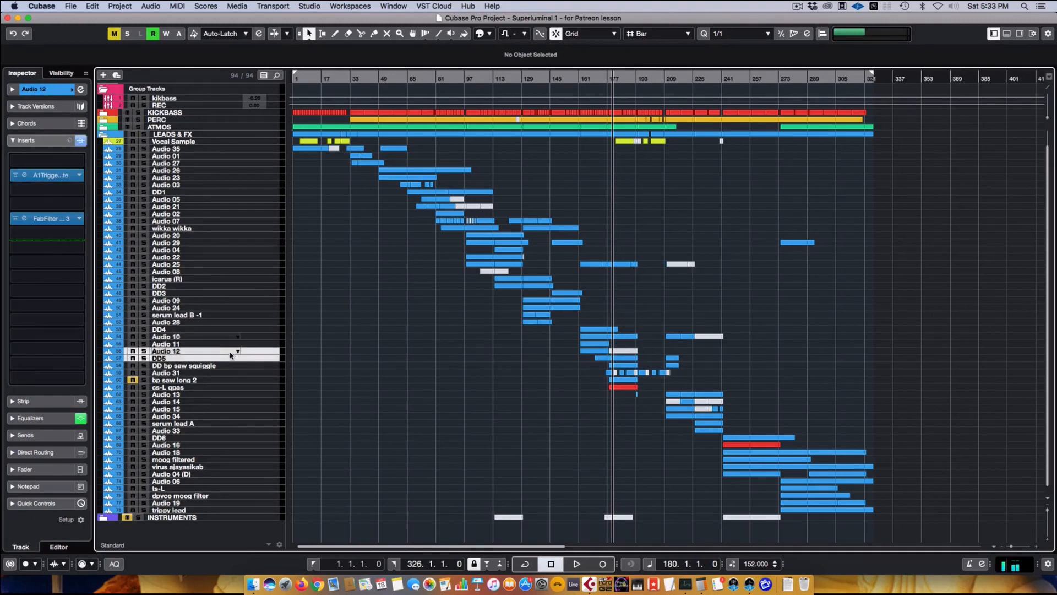
left_click(231, 350, "shift")
left_click(227, 366)
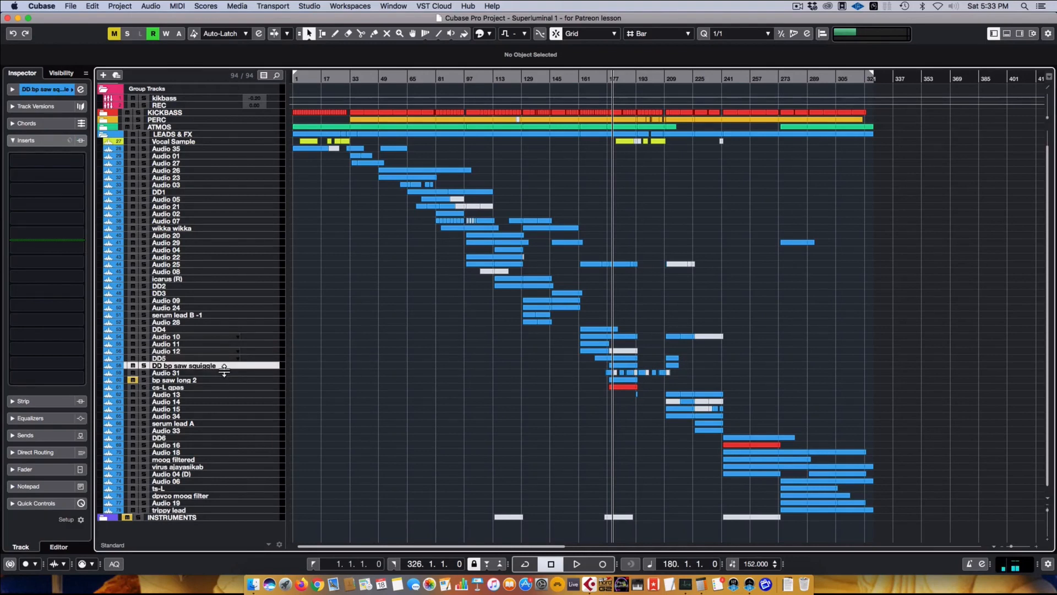
left_click_drag(223, 369, 222, 424)
left_click_drag(620, 82, 617, 114)
left_click(224, 429)
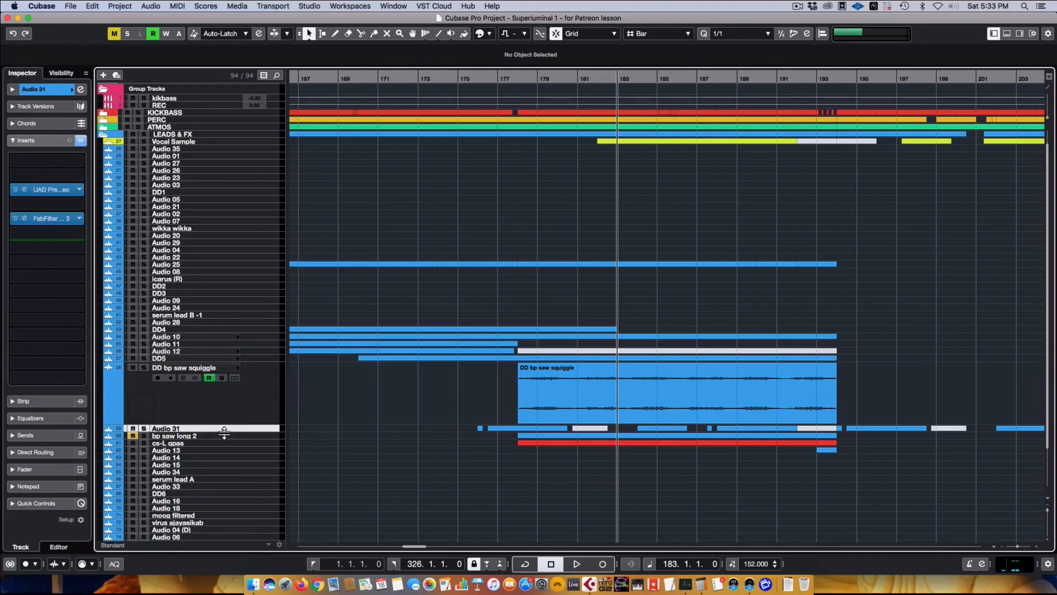
left_click_drag(224, 432, 222, 498)
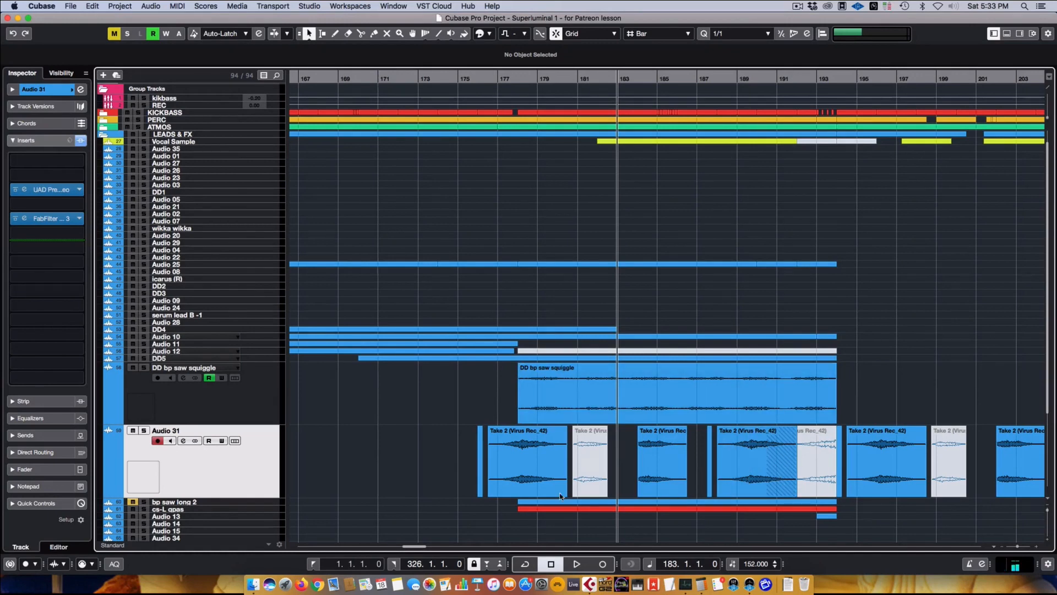
Step: Enlarge the bp saw long 2 track and mute its audio event
left_click(213, 503)
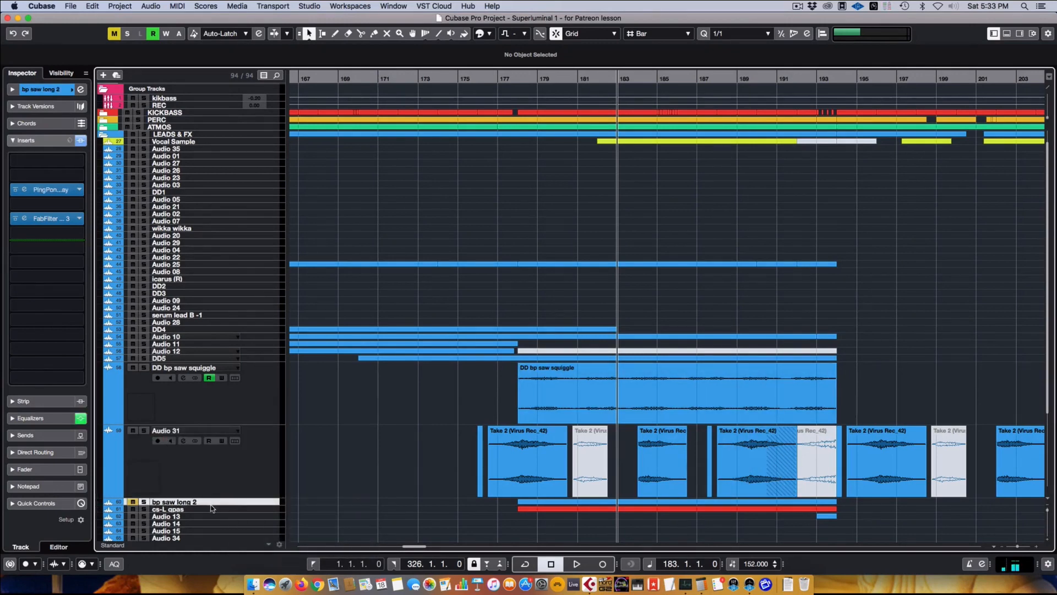
left_click_drag(213, 505, 220, 584)
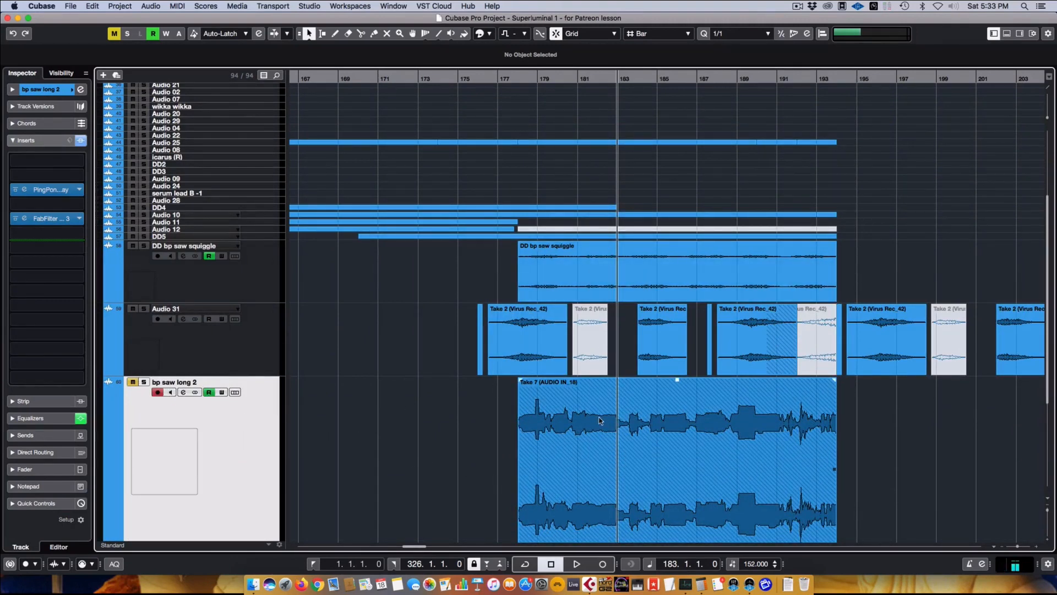
left_click(625, 425)
scroll(242, 386, "down", 3)
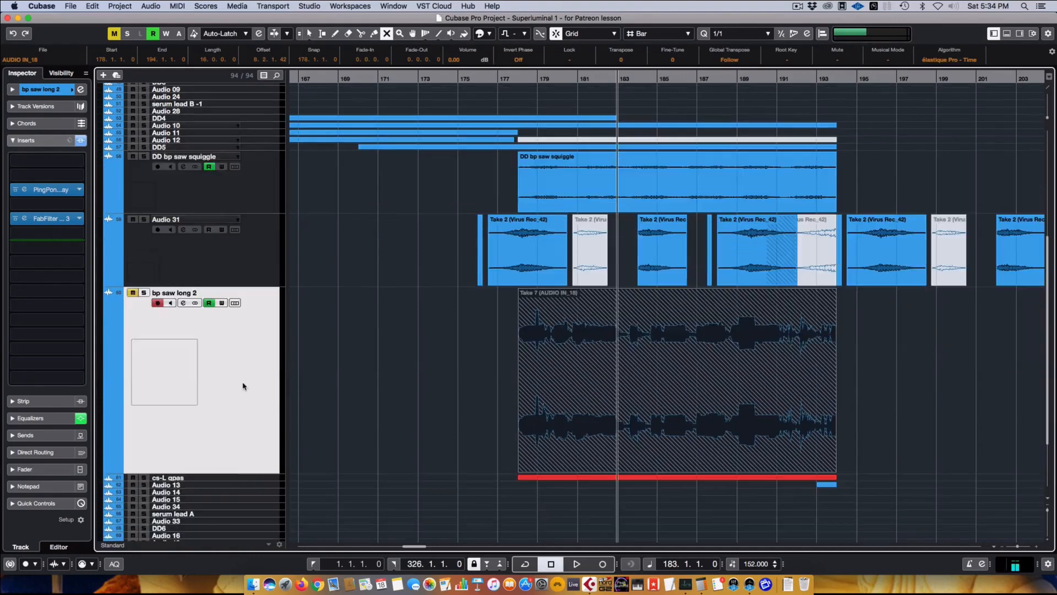
Step: Move the bp saw long 2 track into the INSTRUMENTS folder, and enlarge the folder track slightly
left_click_drag(217, 473, 264, 481)
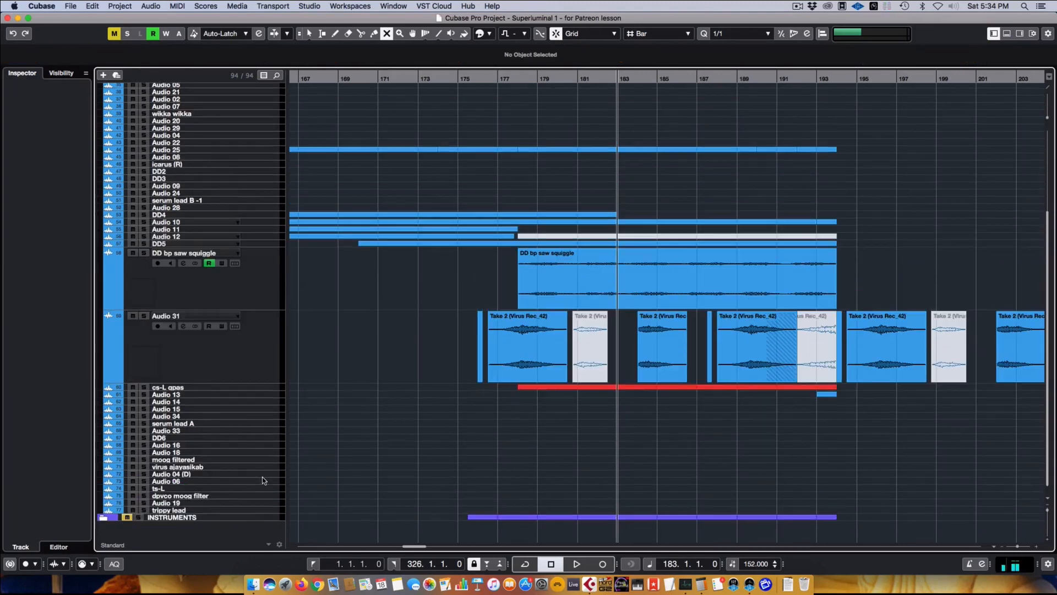
left_click(220, 519)
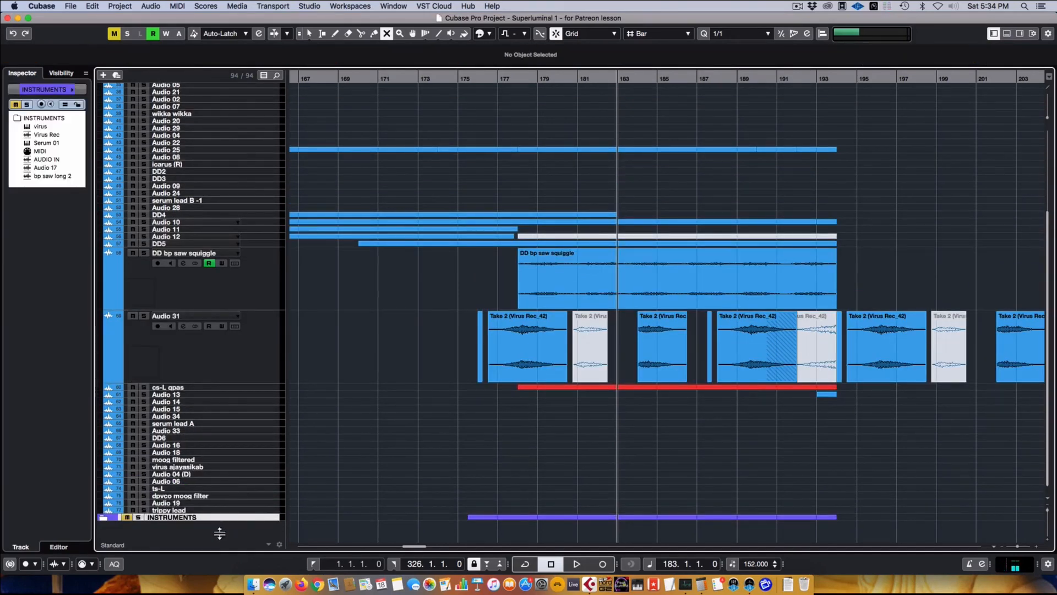
left_click_drag(219, 533, 220, 537)
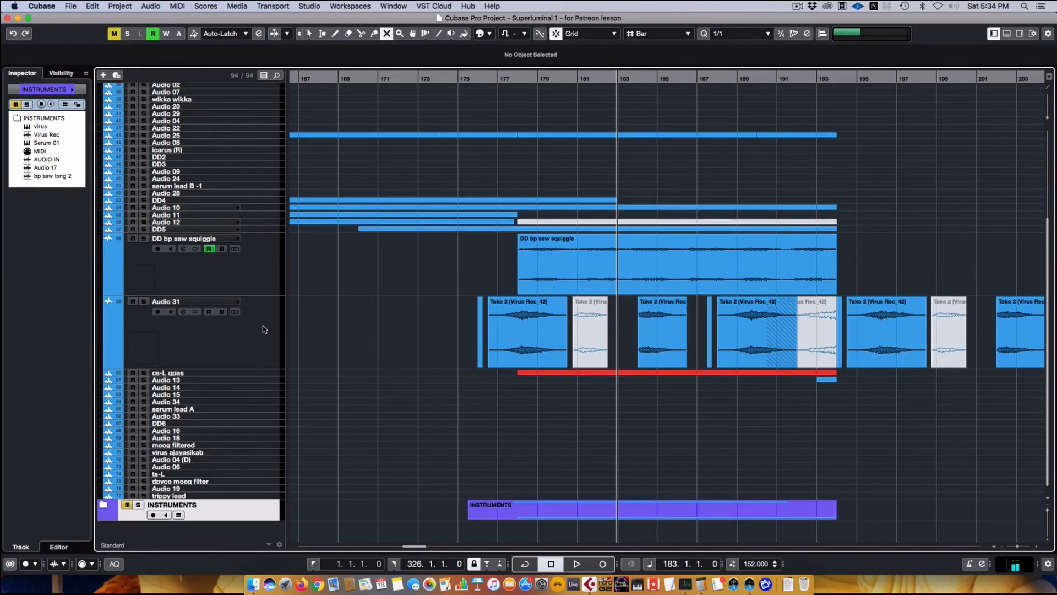
Step: Switch back to the object selection tool and enlarge the Audio 10 track to show its waveform
left_click(263, 329)
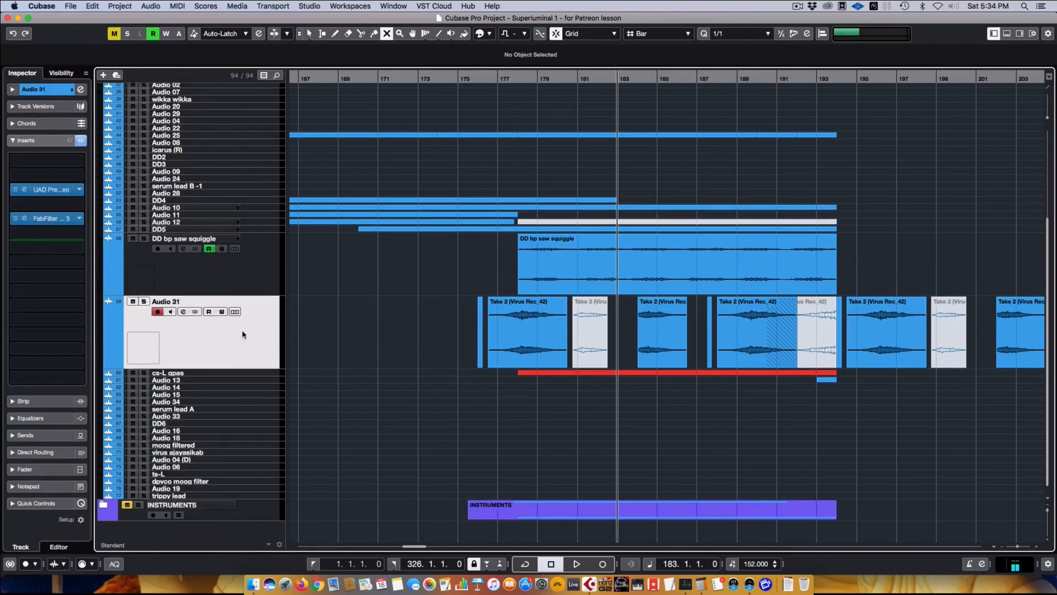
left_click(264, 270)
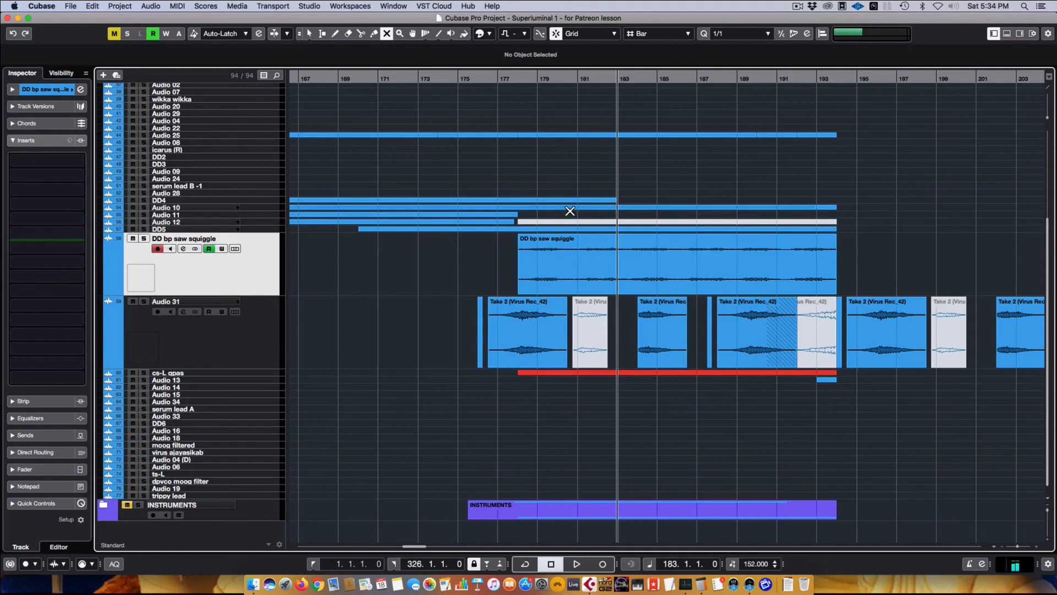
key("1")
left_click(257, 207)
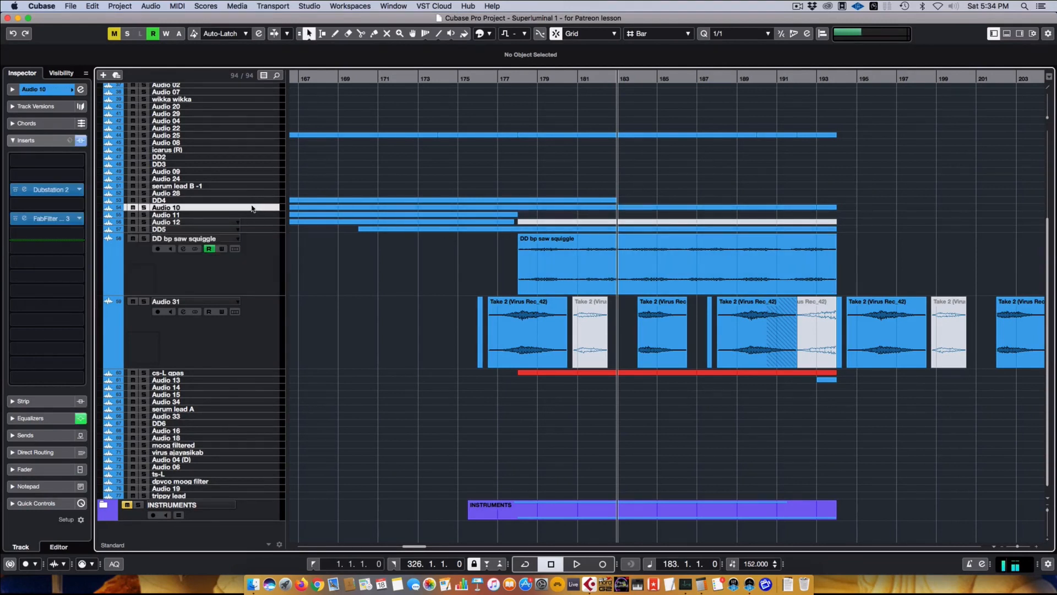
left_click_drag(258, 211, 258, 236)
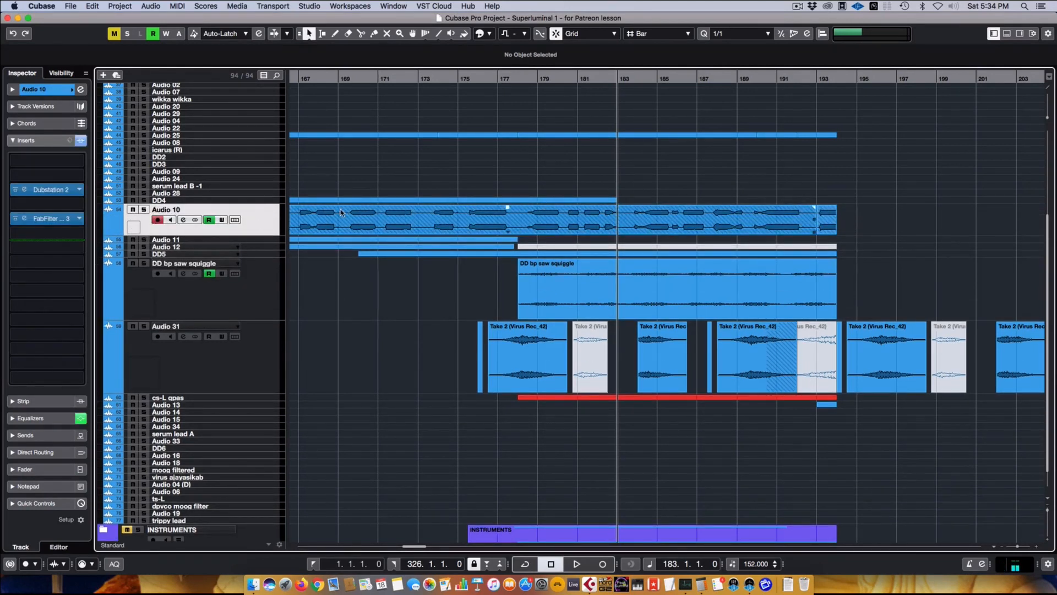
Step: Solo Audio 10, Audio 11, Audio 12, DD5, DD bp saw squiggle, Audio 31, cs-L qpas and Audio 13
left_click(144, 210)
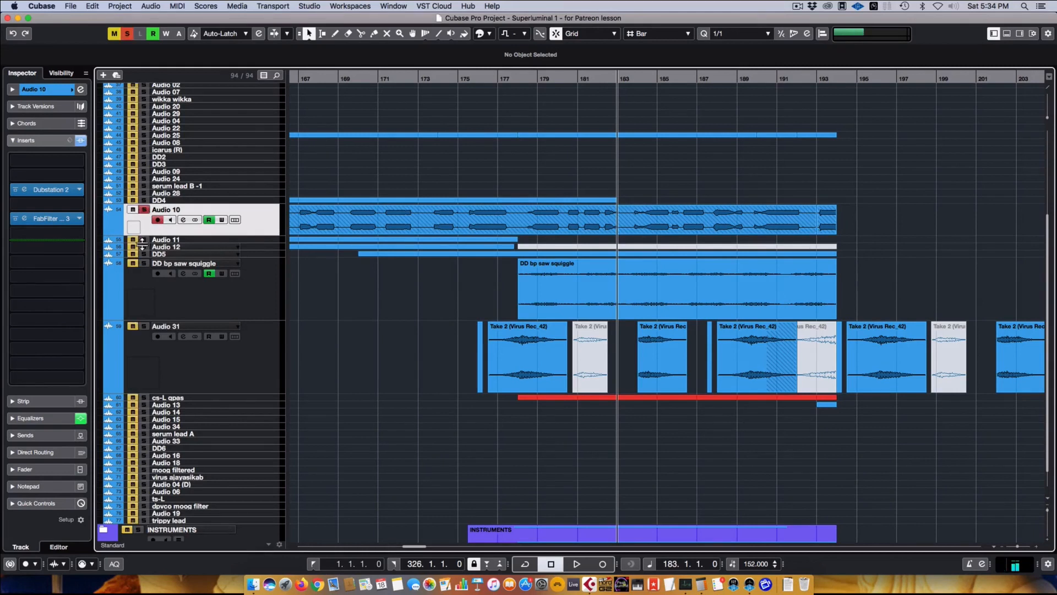
left_click(143, 264)
left_click(143, 255)
left_click(143, 242)
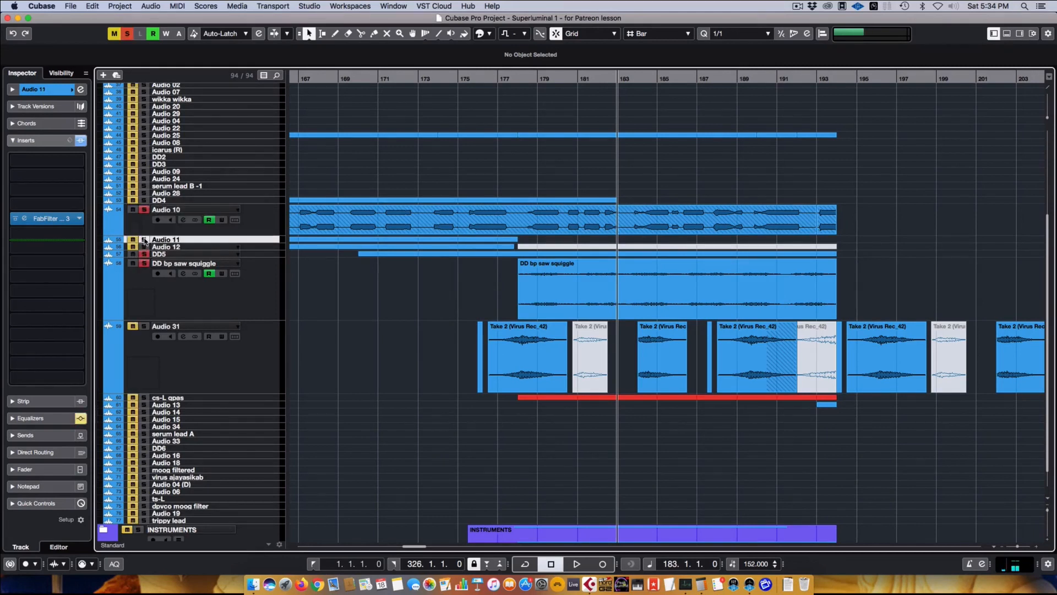
left_click(143, 240)
left_click(143, 247)
left_click(143, 326)
left_click(144, 398)
left_click(144, 405)
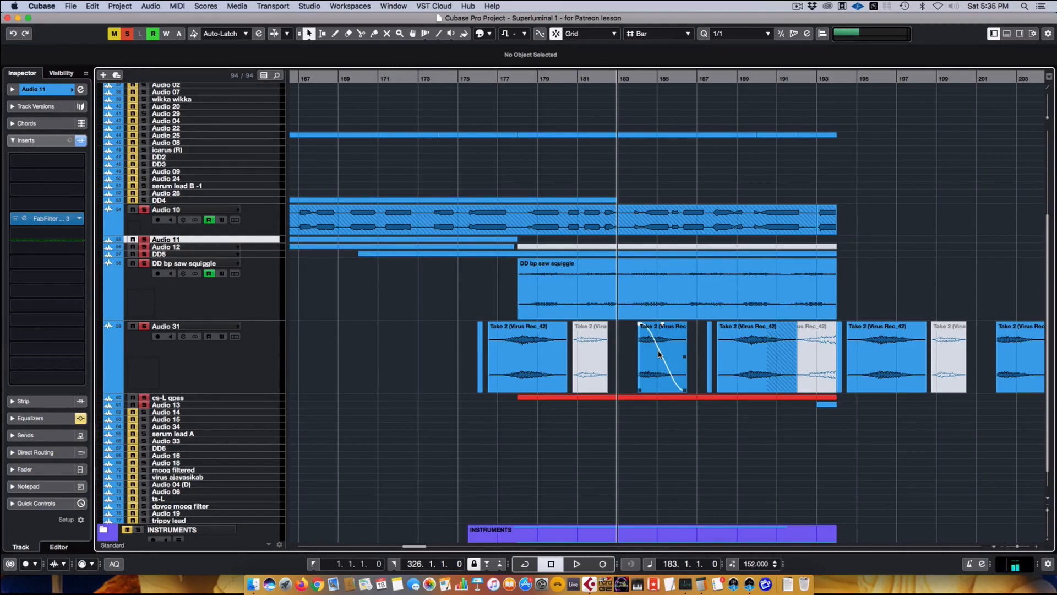
Step: Reduce the heights of the DD bp saw squiggle and Audio 31 tracks to match the compact track list
left_click(274, 299)
key("g")
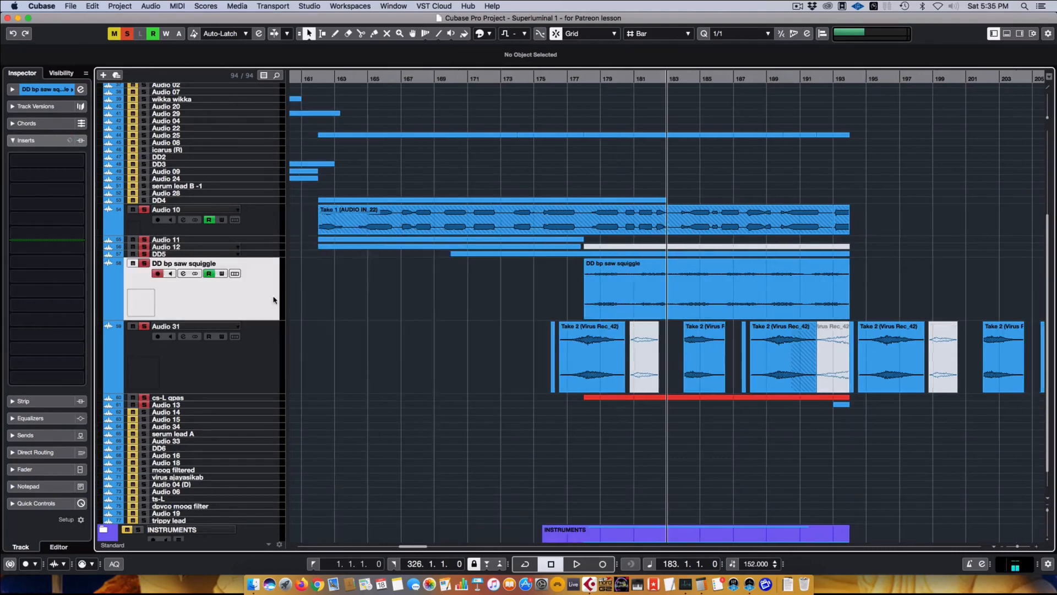
key("g")
key("g")
key("g")
key("g")
key("g")
key("g")
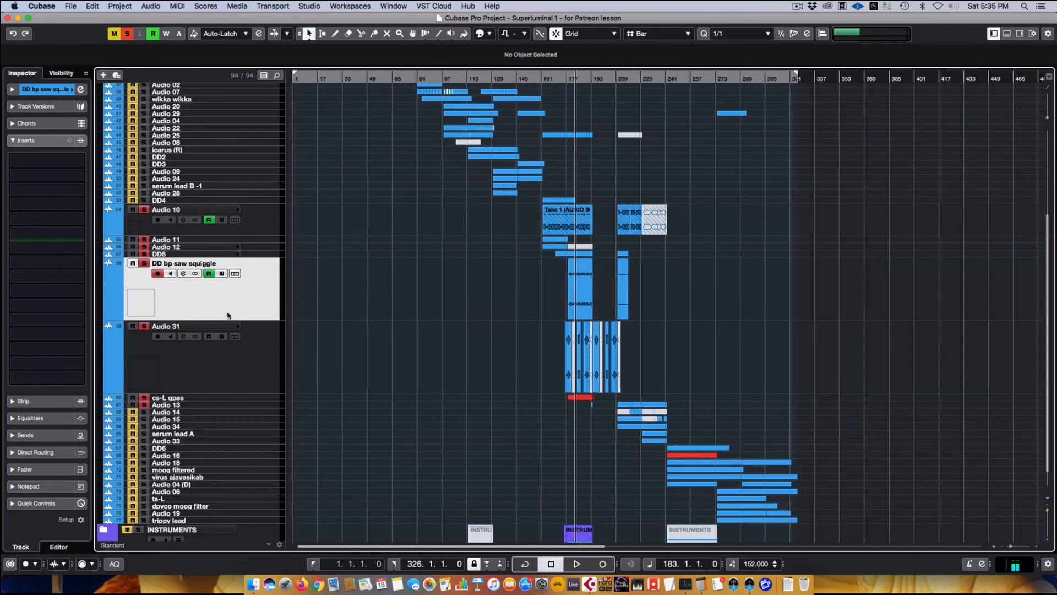
left_click_drag(229, 319, 232, 267)
left_click(257, 344)
left_click_drag(256, 368, 256, 278)
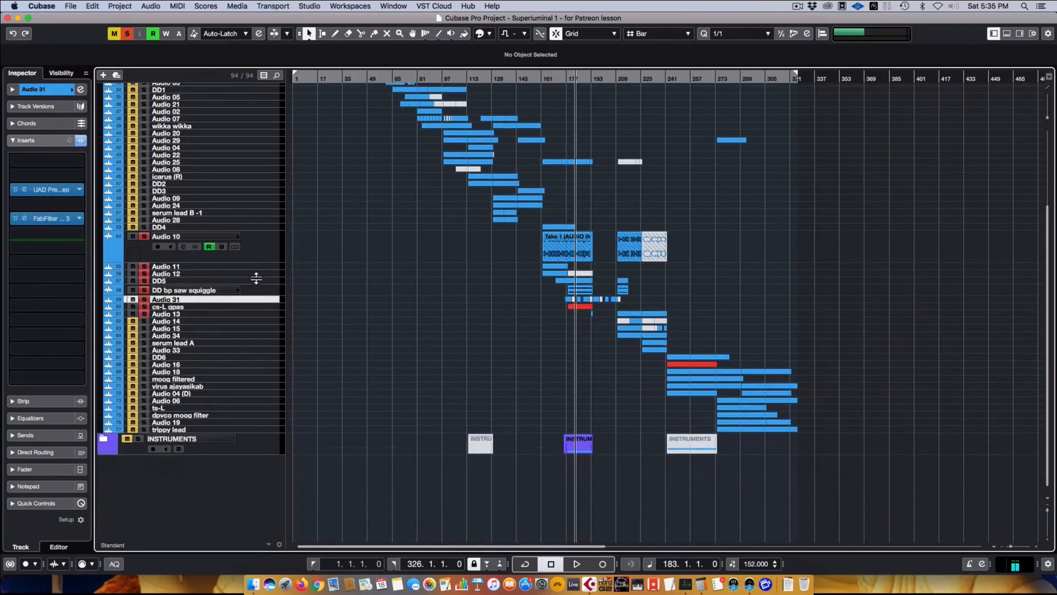
Step: Shrink the Audio 10 track to minimum height and select the KICKBASS folder
scroll(256, 278, "up", 3)
key("g")
key("g")
left_click(259, 325)
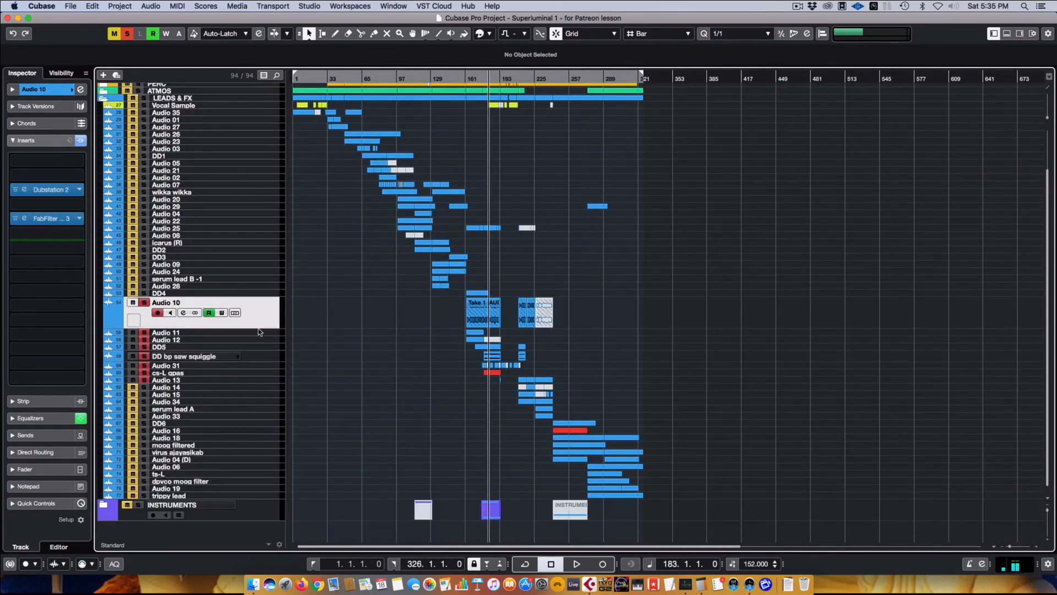
left_click_drag(259, 331, 269, 284)
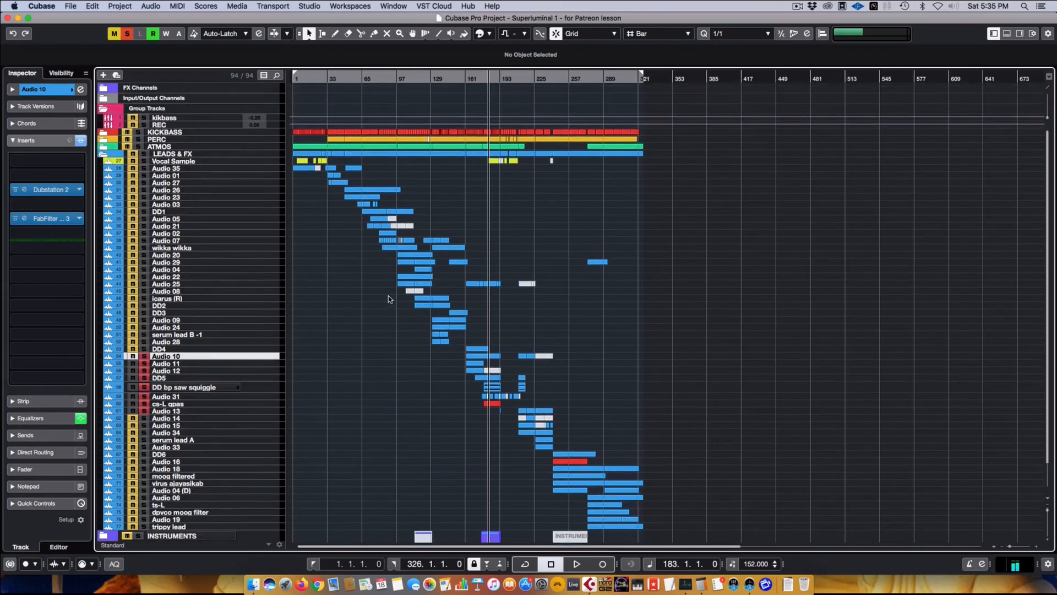
left_click(160, 108)
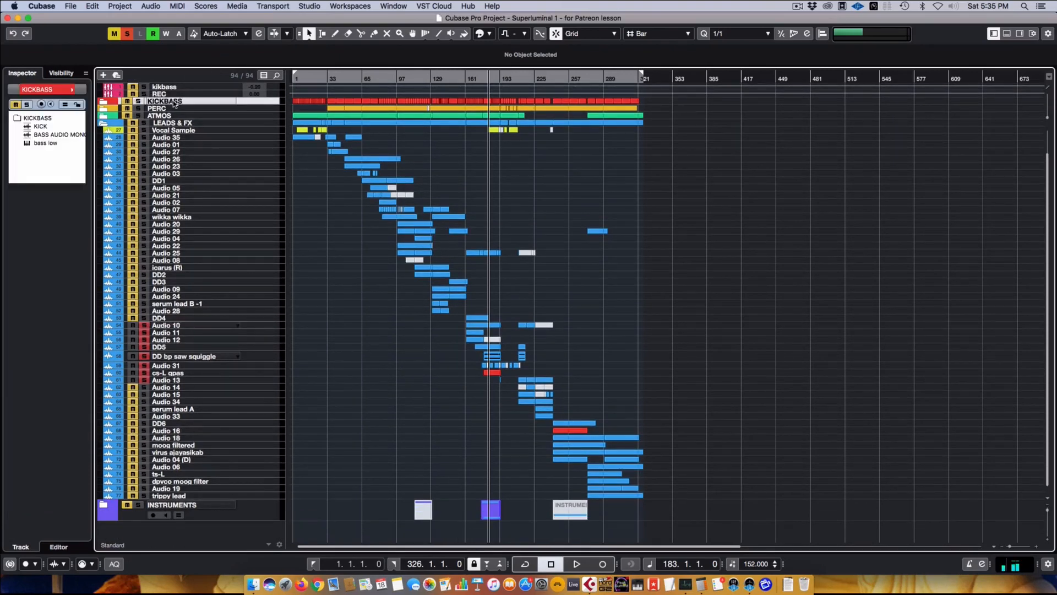
Step: Collapse the LEADS & FX folder and enlarge the PERC, ATMOS and LEADS & FX folder tracks to show their part overviews
left_click(171, 101)
left_click(103, 123)
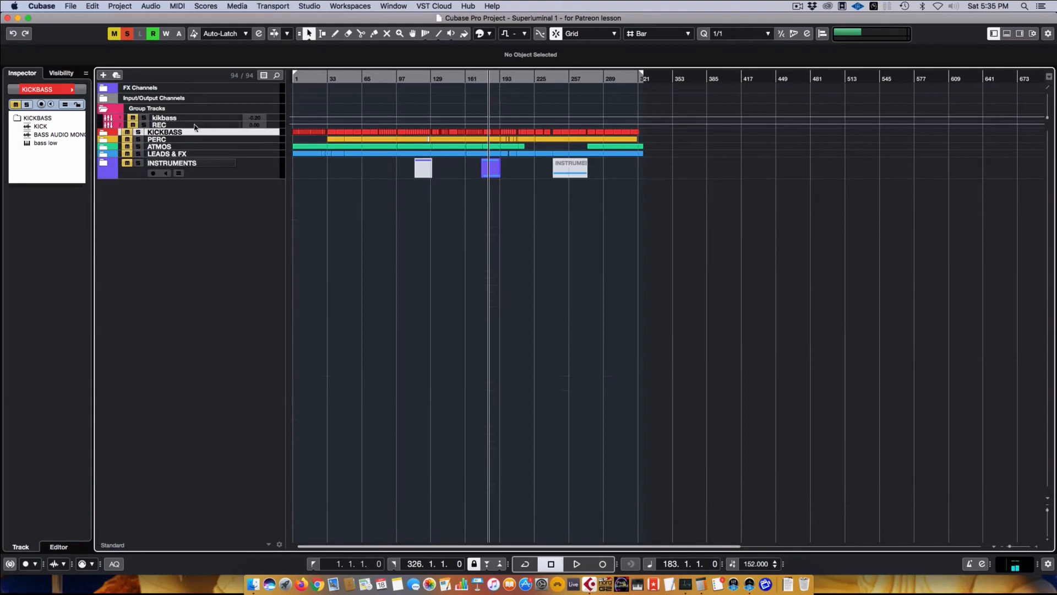
left_click(162, 140)
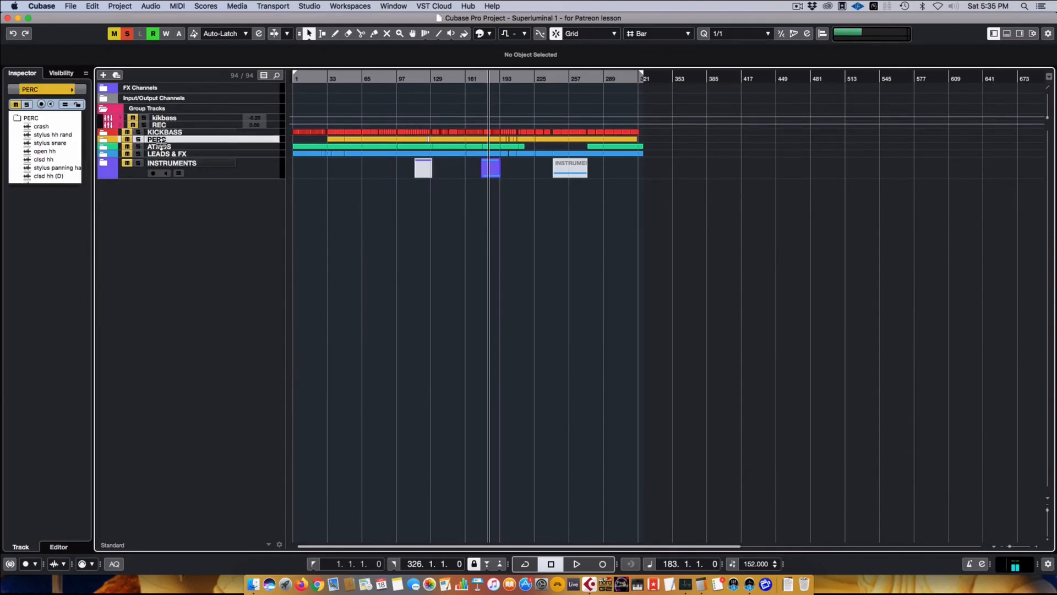
left_click_drag(160, 142, 220, 262)
left_click(180, 182)
left_click(231, 217)
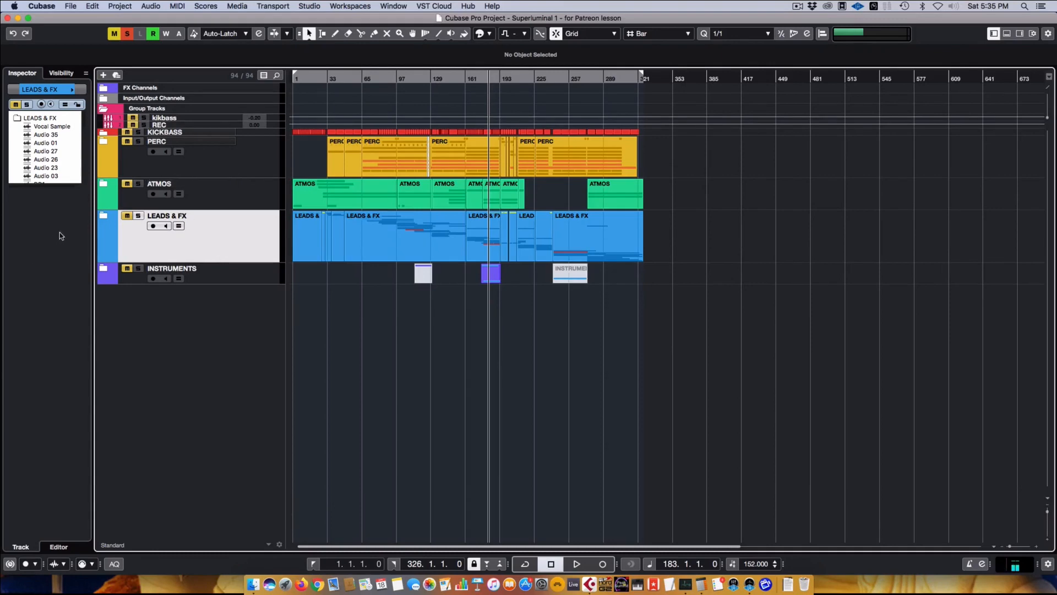
Step: Expand the LEADS & FX folder, look over its tracks and select the Vocal Sample track
left_click(102, 216)
scroll(559, 335, "down", 4)
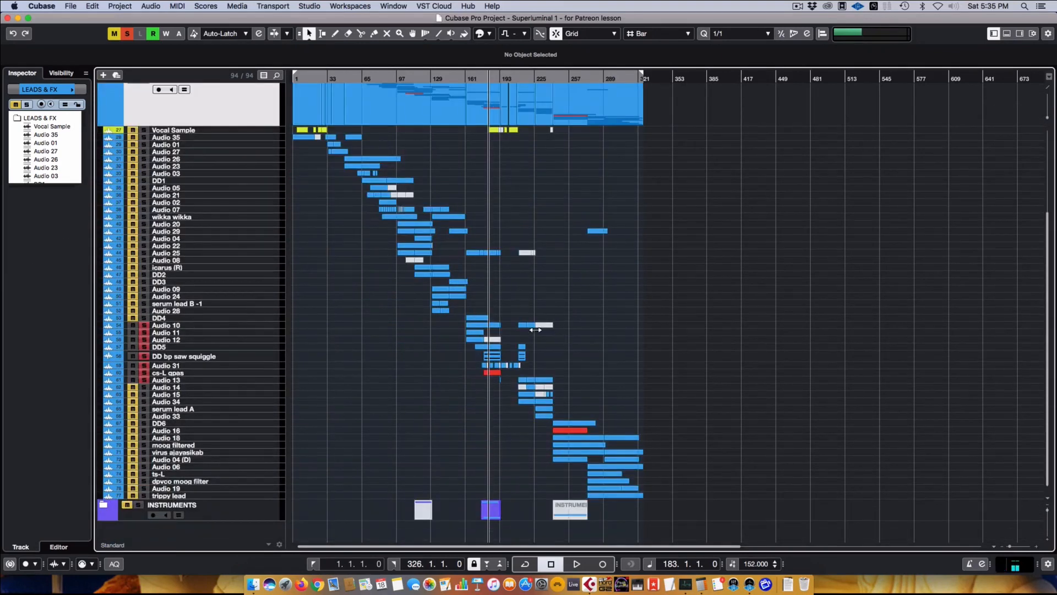
scroll(485, 343, "up", 4)
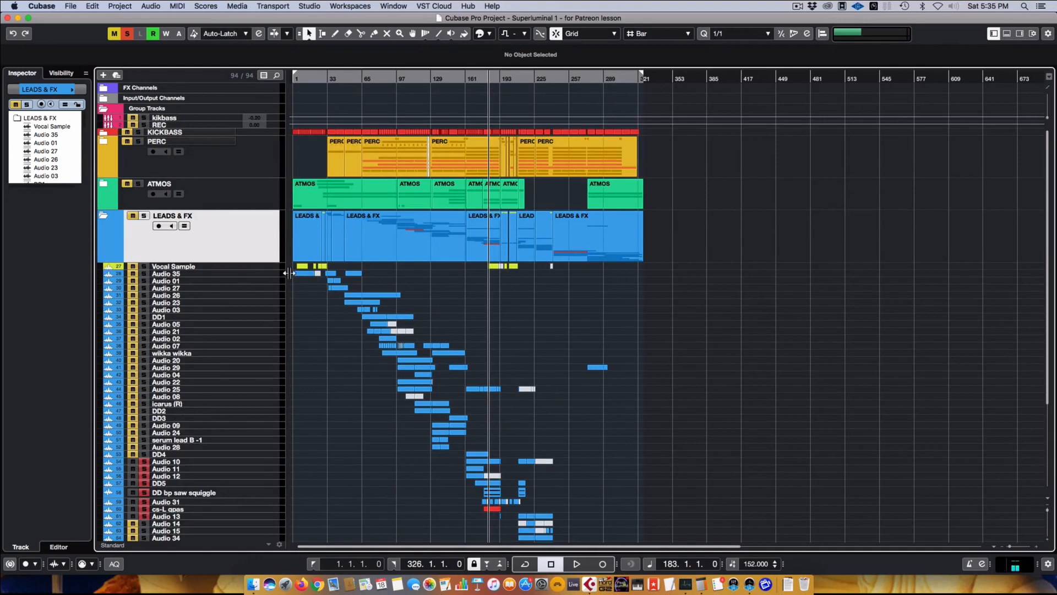
left_click(207, 267)
left_click_drag(201, 269, 224, 265)
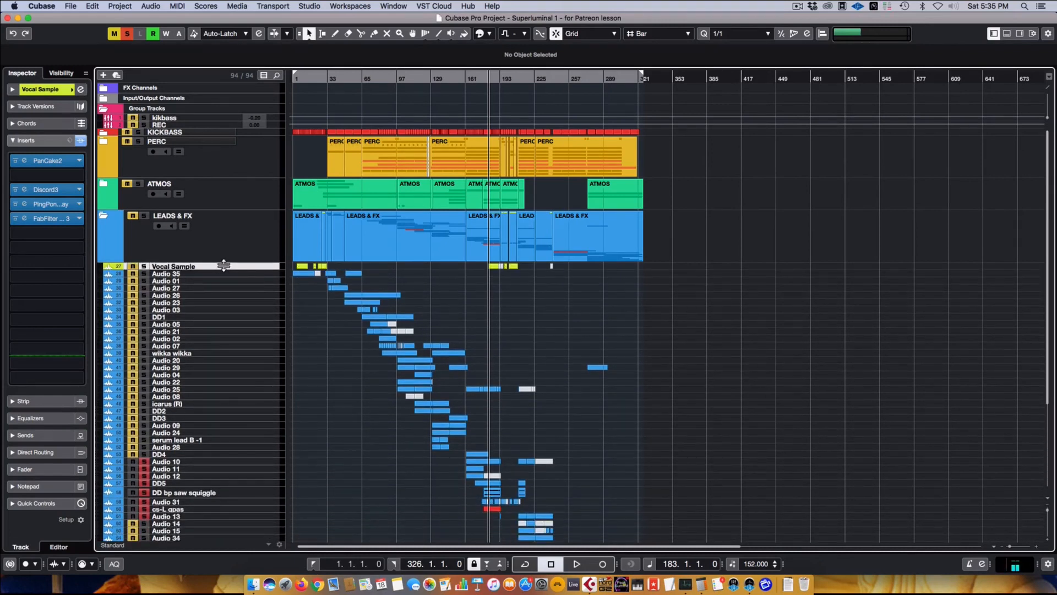
Step: Enlarge the KICKBASS folder track, view the tracks inside it, and collapse both the KICKBASS and Group Tracks folders
left_click(242, 241)
left_click(231, 169)
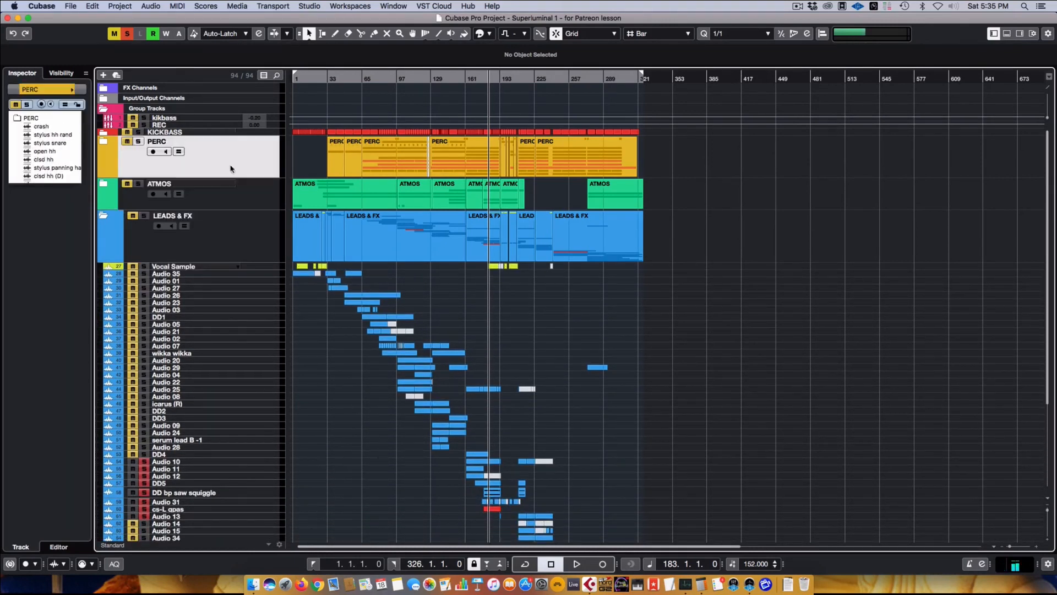
left_click(214, 133)
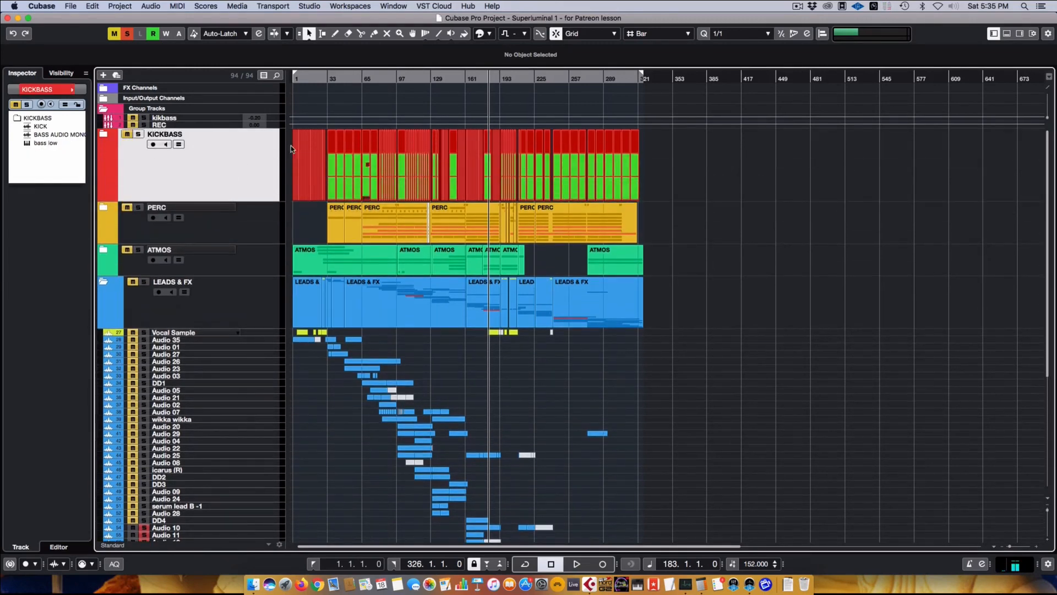
left_click(103, 134)
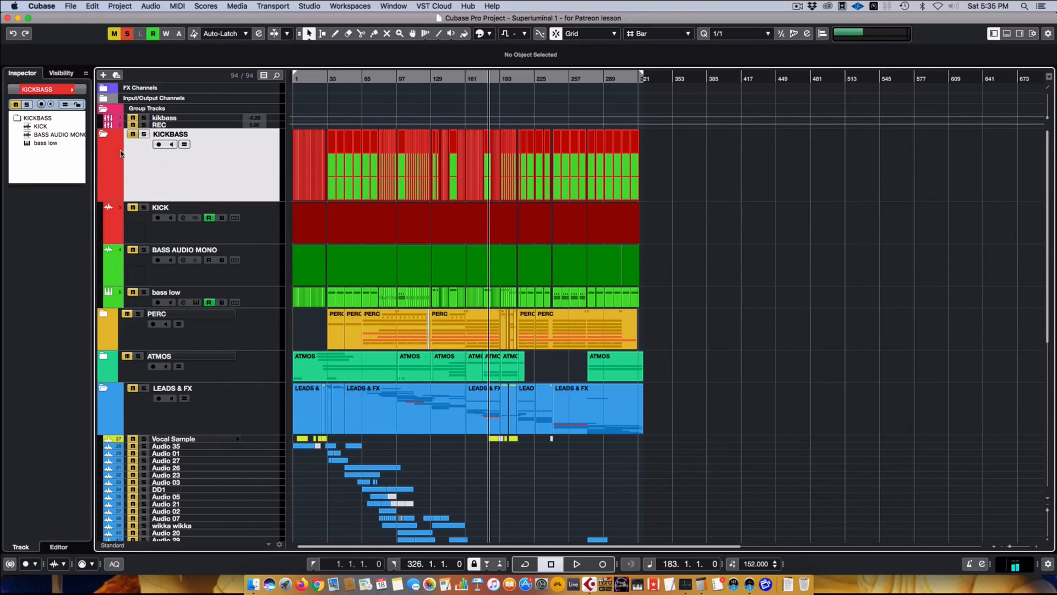
left_click(103, 133)
left_click(106, 110)
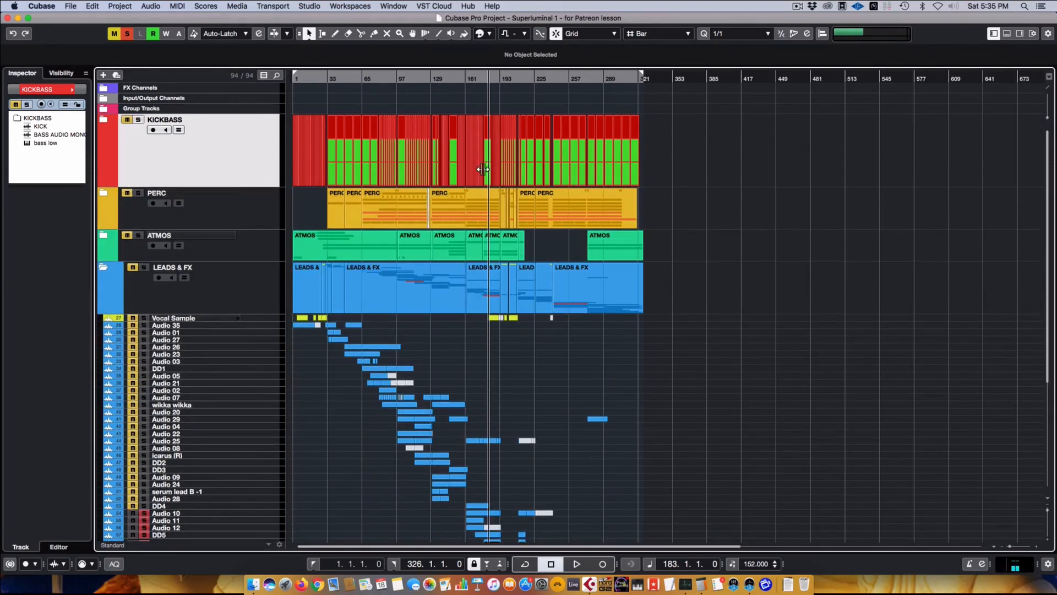
Step: Select the red event on the cs-L qpas track to examine it, and clear the selection
scroll(552, 342, "down", 5)
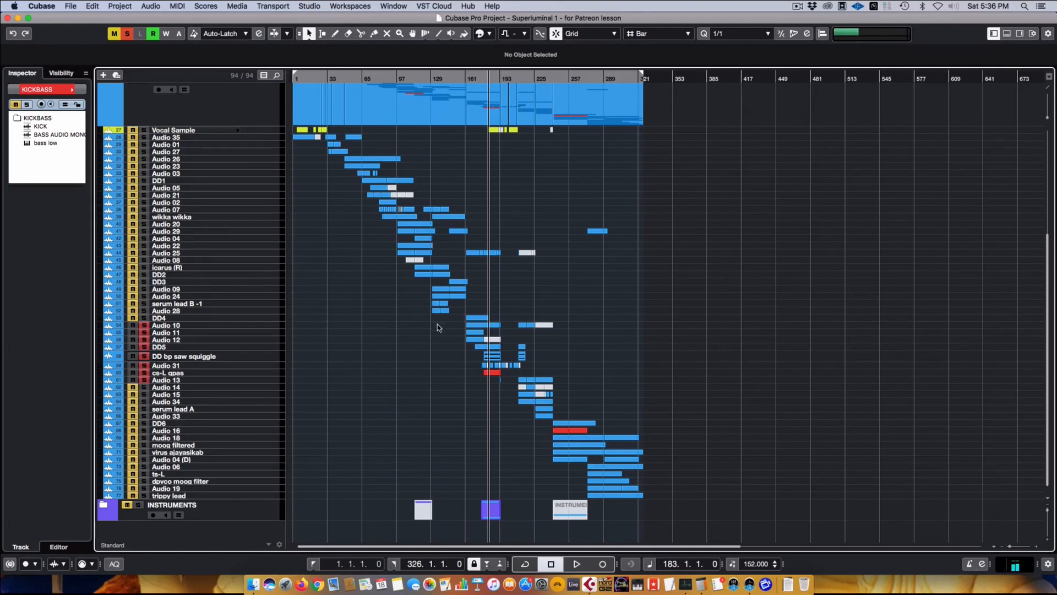
left_click(491, 372)
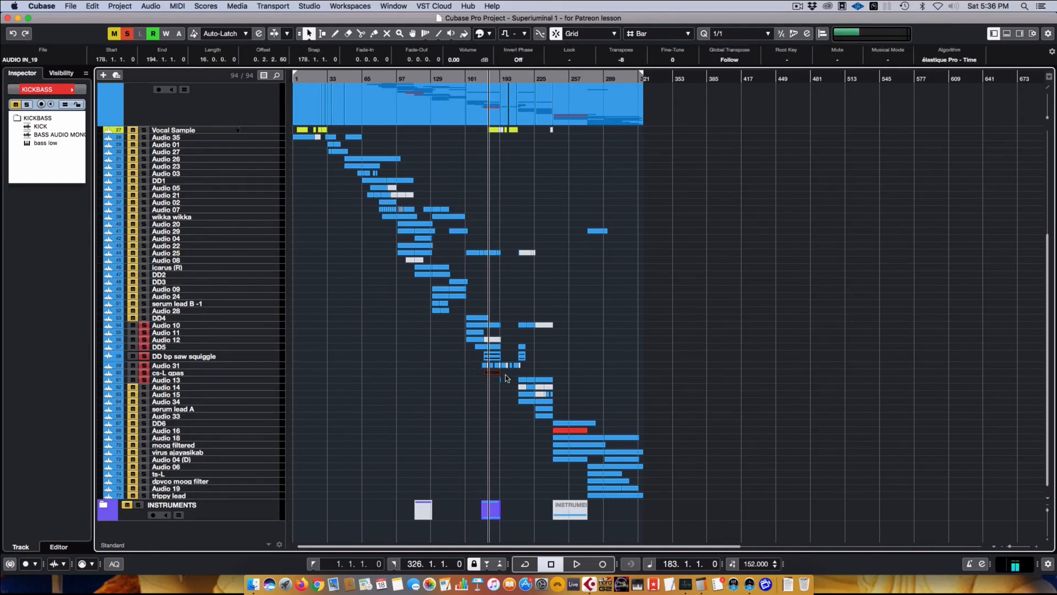
left_click(492, 385)
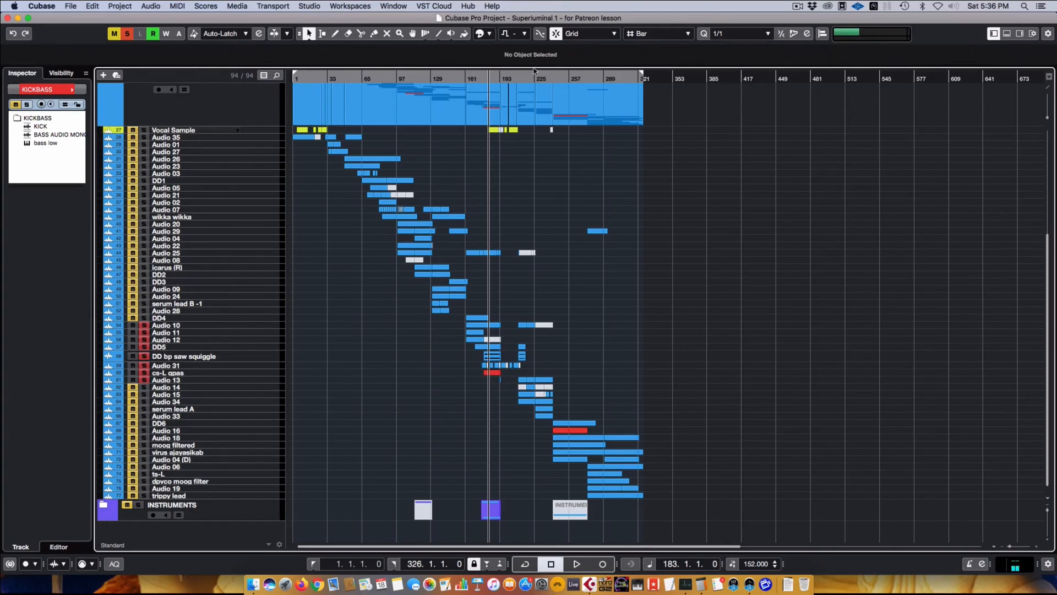
Step: Enlarge the ts-L track and colour its audio event red
left_click(487, 34)
left_click(604, 474)
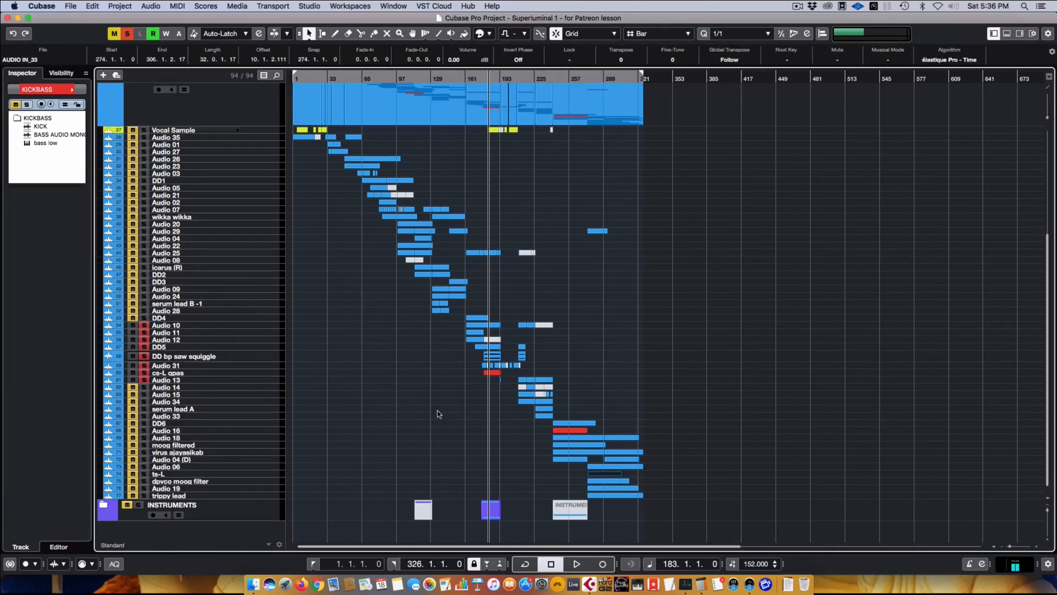
left_click_drag(199, 477, 197, 501)
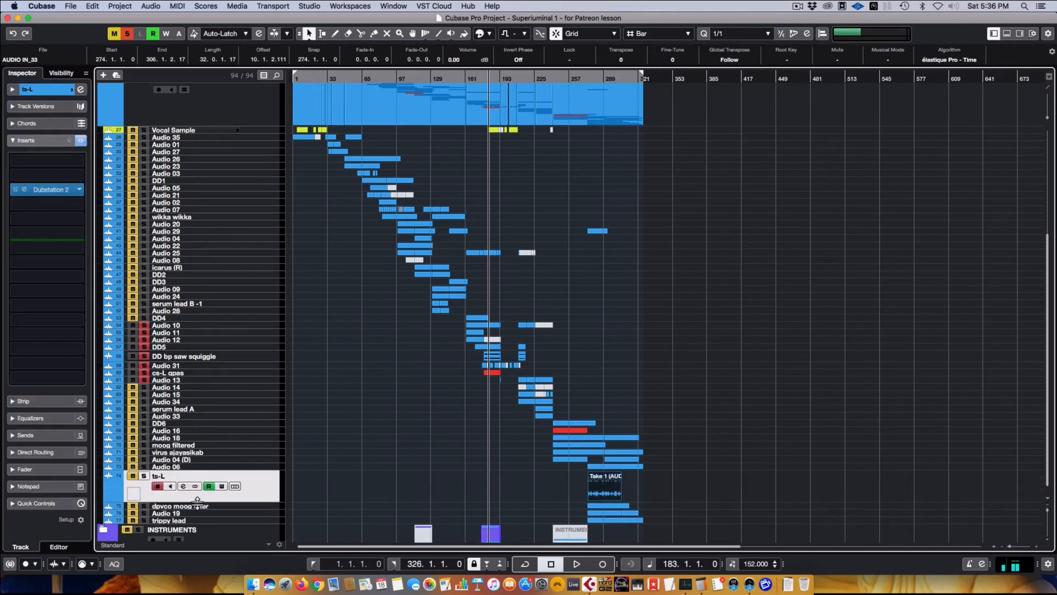
left_click(480, 35)
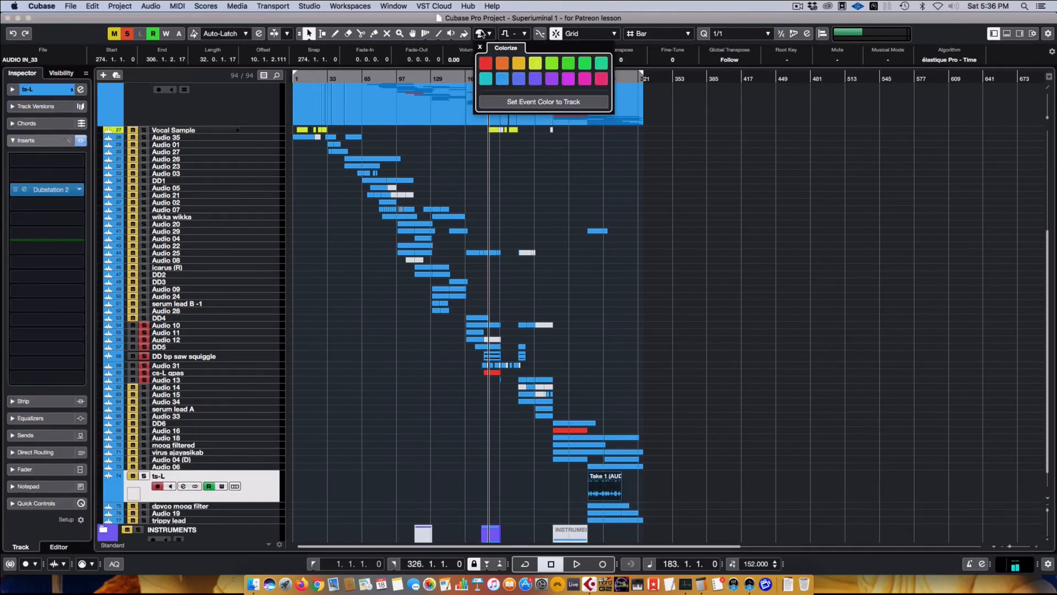
left_click(485, 62)
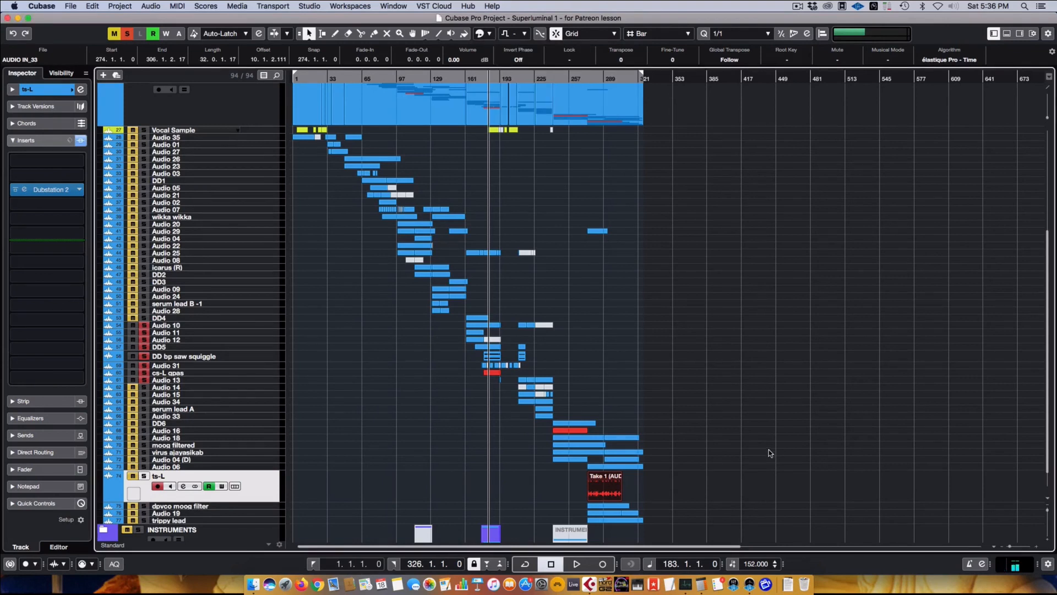
left_click(691, 476)
left_click(609, 489)
left_click(643, 487)
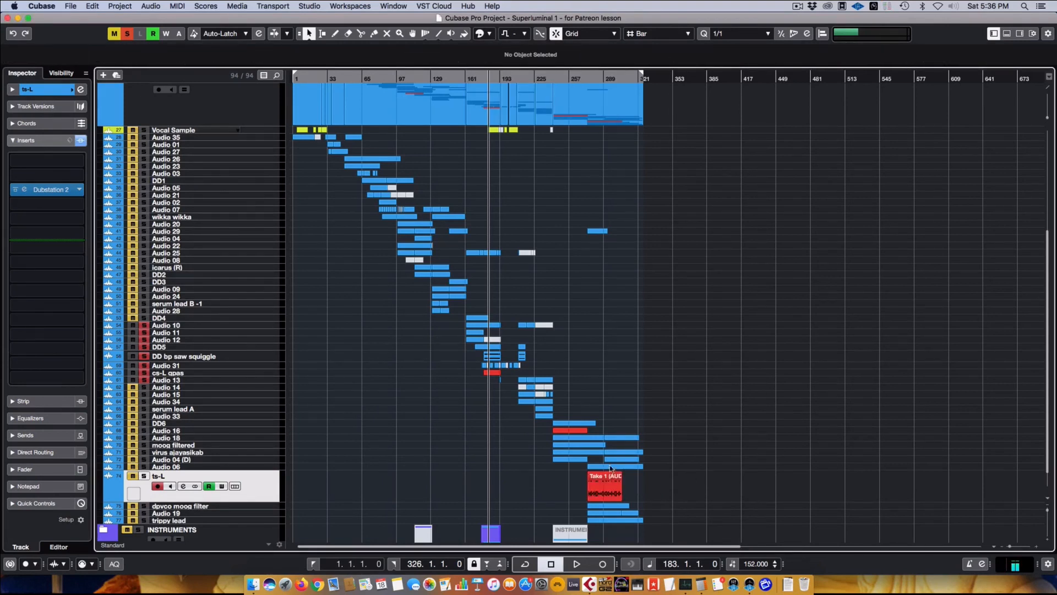
Step: Recolour the ts-L audio event blue and shrink the track to minimum height
left_click(601, 486)
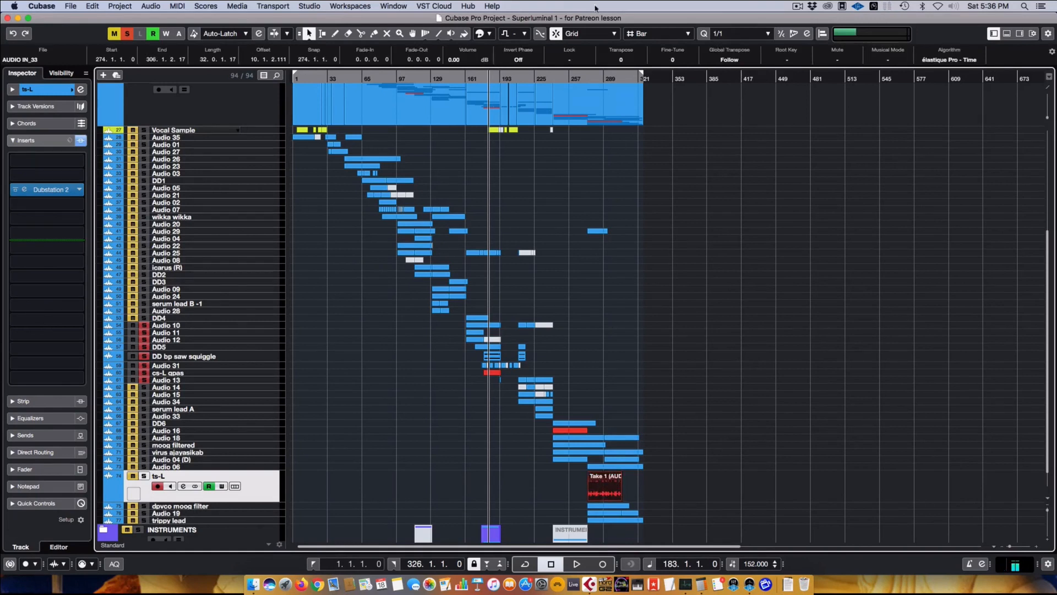
left_click(524, 33)
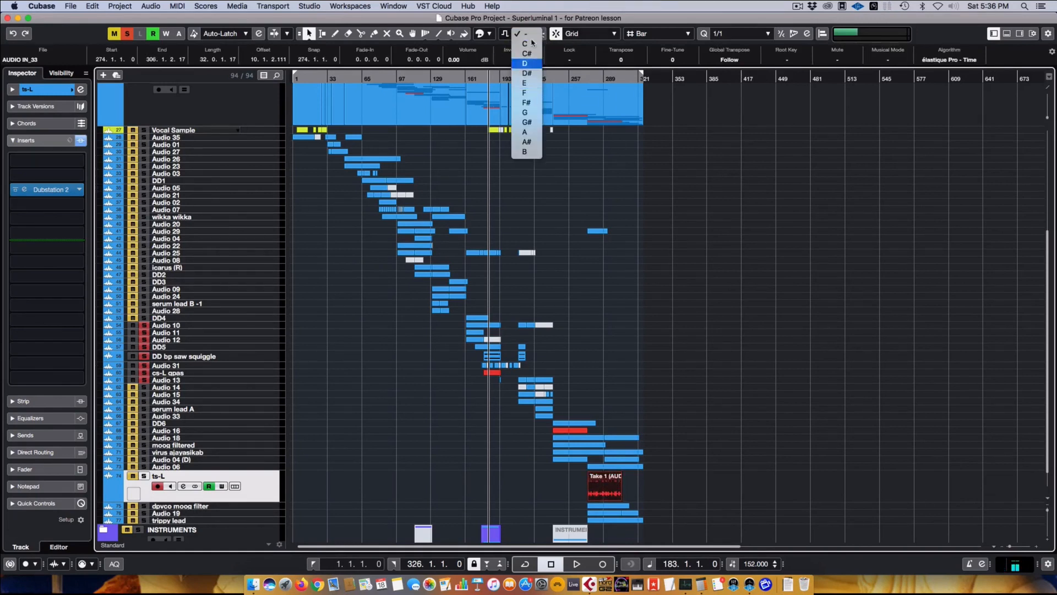
key("Escape")
left_click(487, 34)
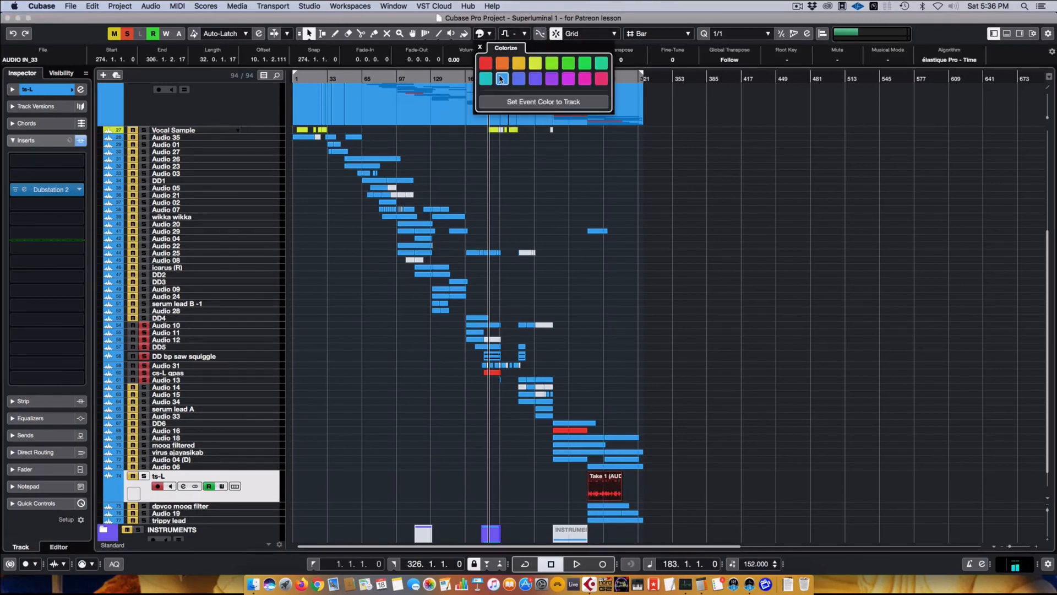
left_click(502, 79)
left_click(257, 502)
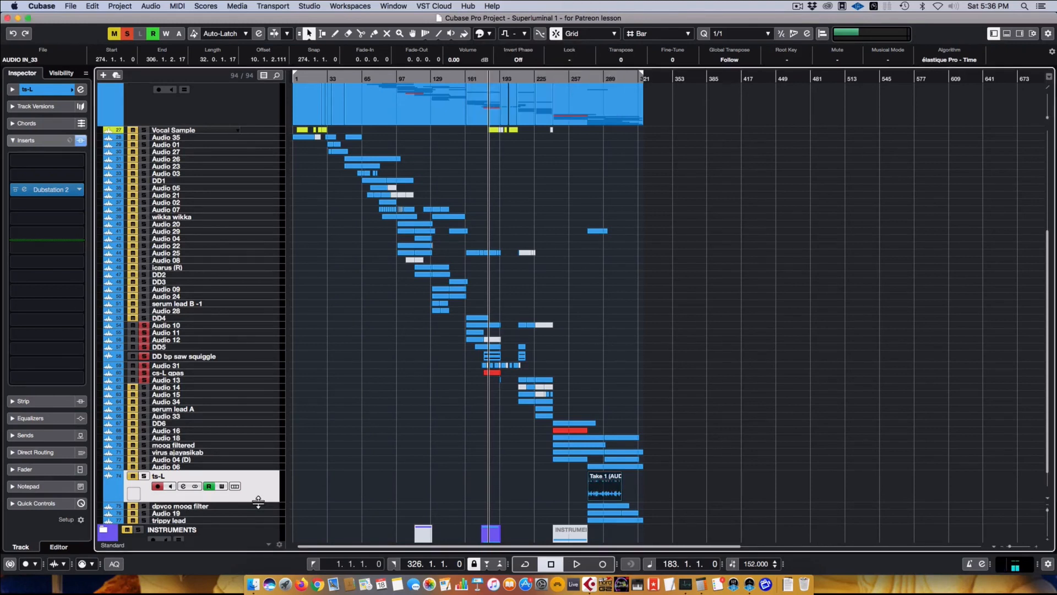
left_click_drag(257, 502, 259, 478)
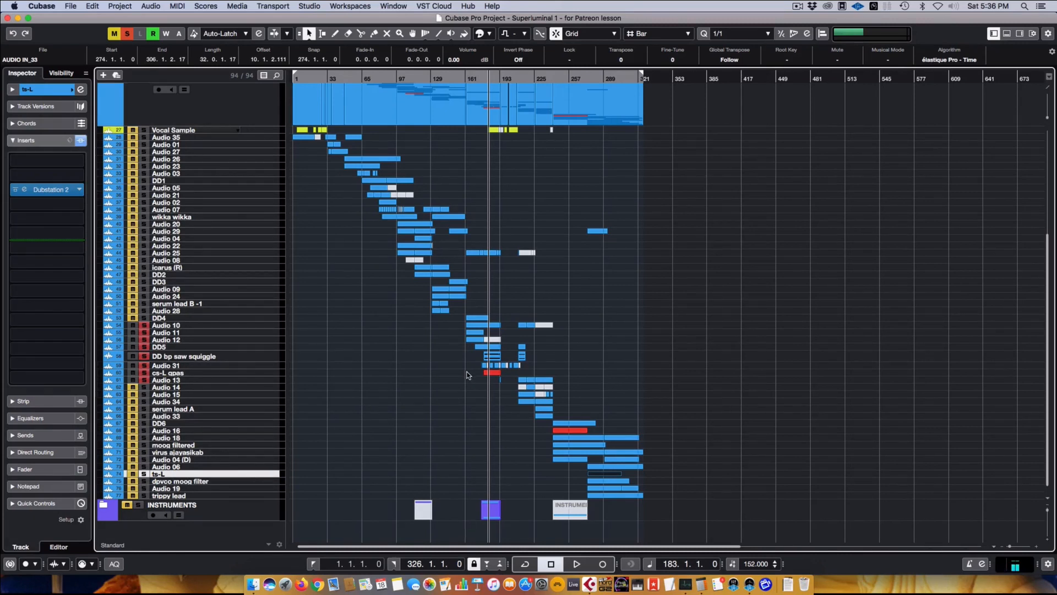
Step: Collapse and reopen the LEADS & FX folder to compare the folder overview with its individual tracks
scroll(465, 375, "up", 1)
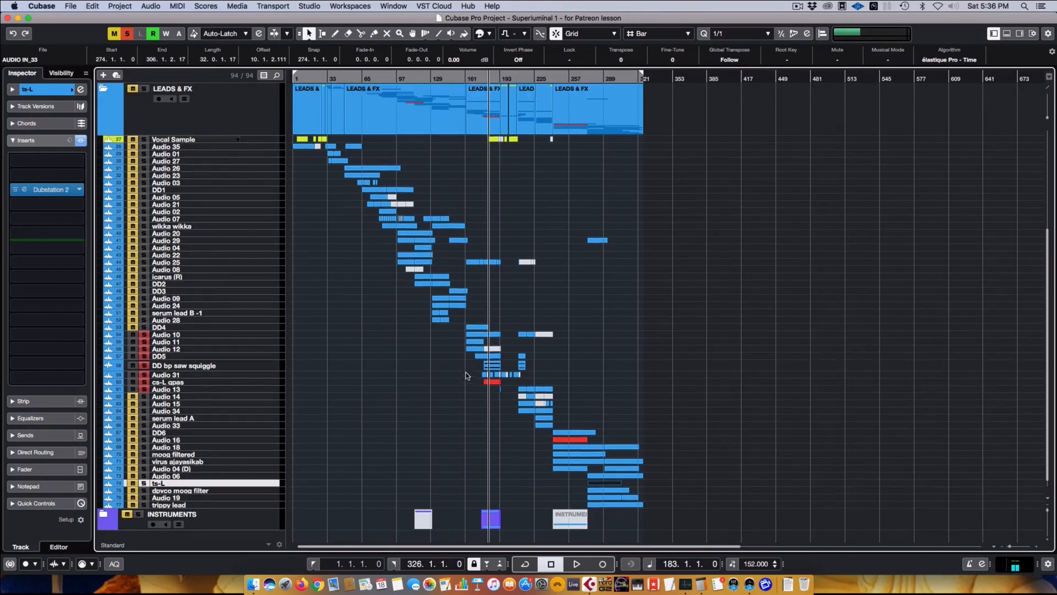
scroll(461, 369, "up", 10)
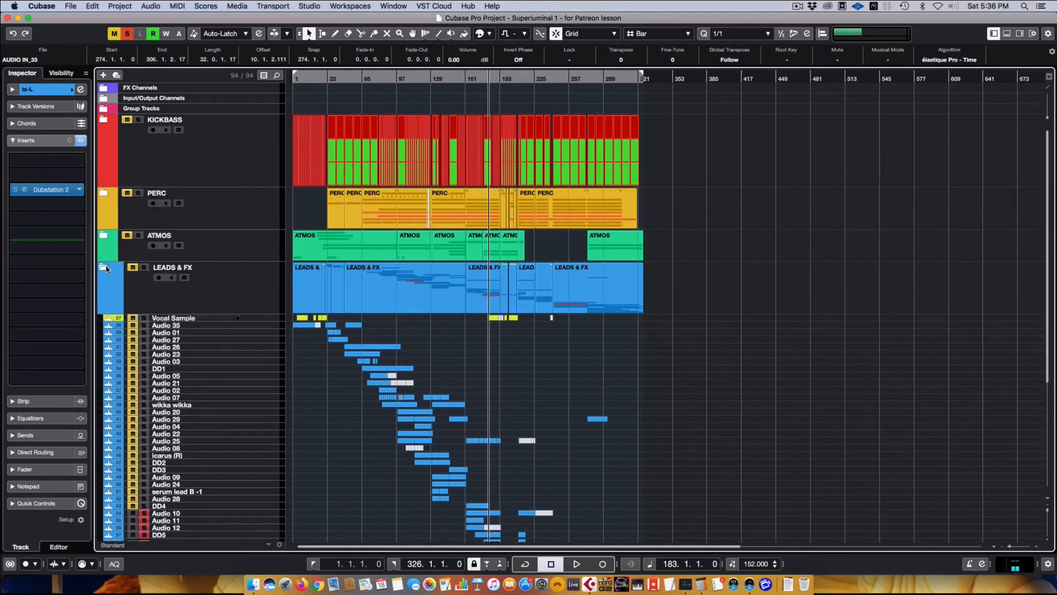
left_click(104, 267)
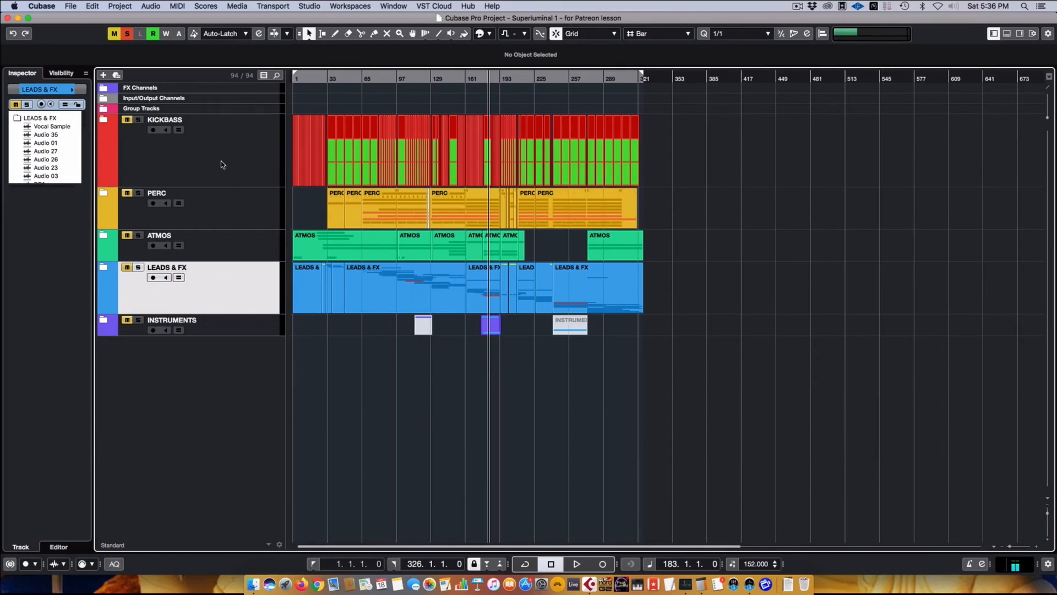
left_click(103, 267)
scroll(257, 352, "down", 1)
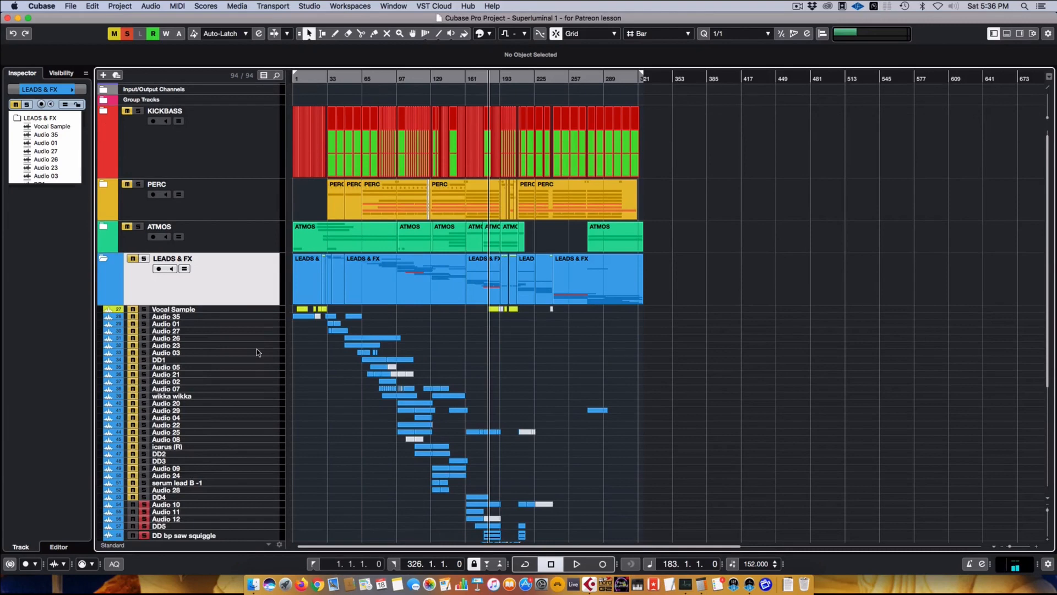
scroll(256, 352, "down", 5)
scroll(256, 341, "up", 6)
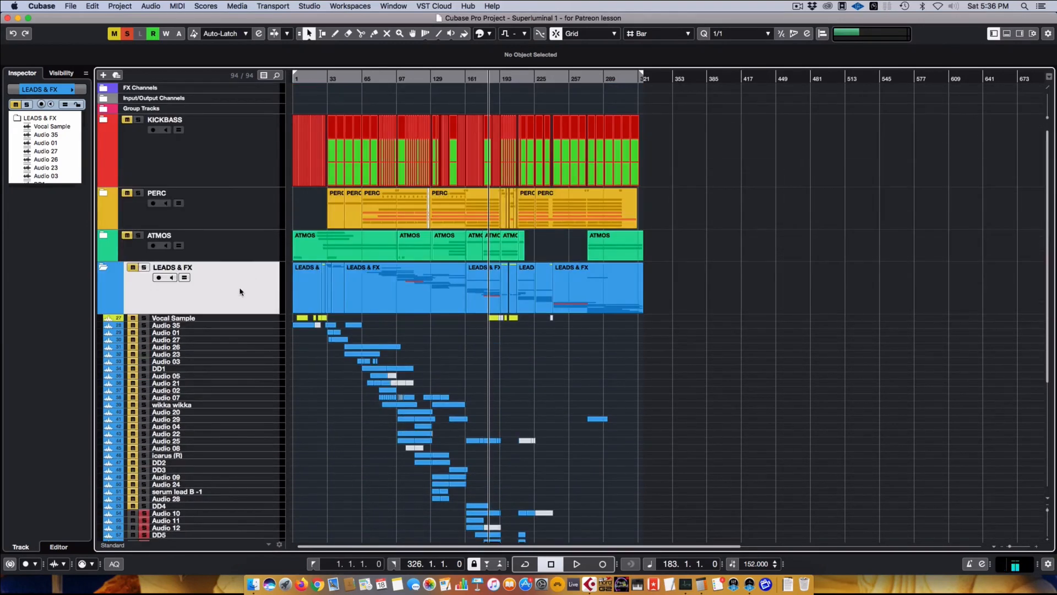
Step: Step through the LEADS & FX tracks from Audio 03 down to Audio 11 to examine each track's inserts
left_click(223, 362)
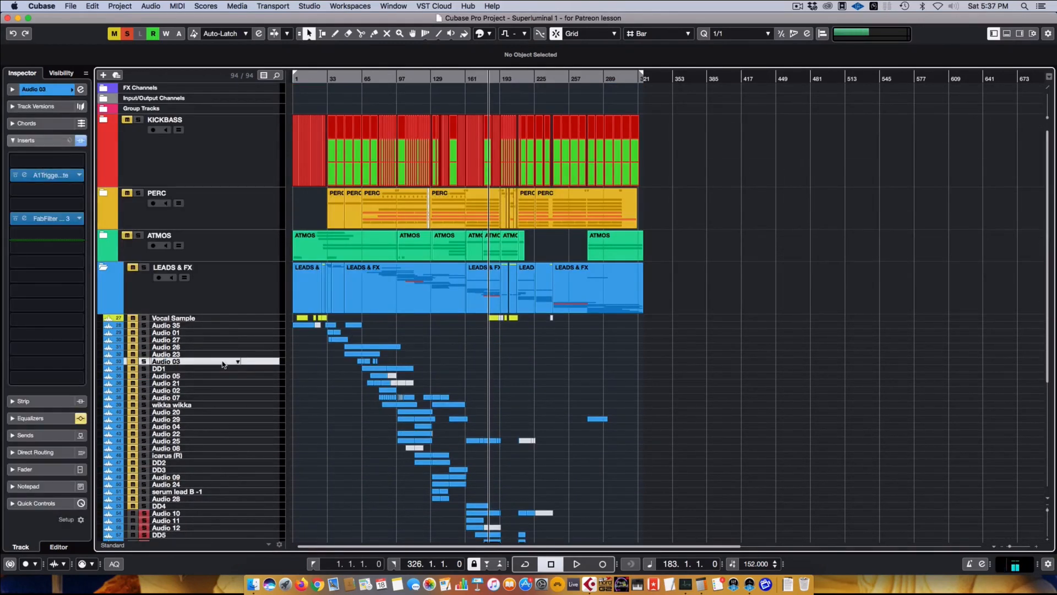
key("Down")
key("Down")
key("Down")
key("Down")
key("Down")
key("Down")
key("Down")
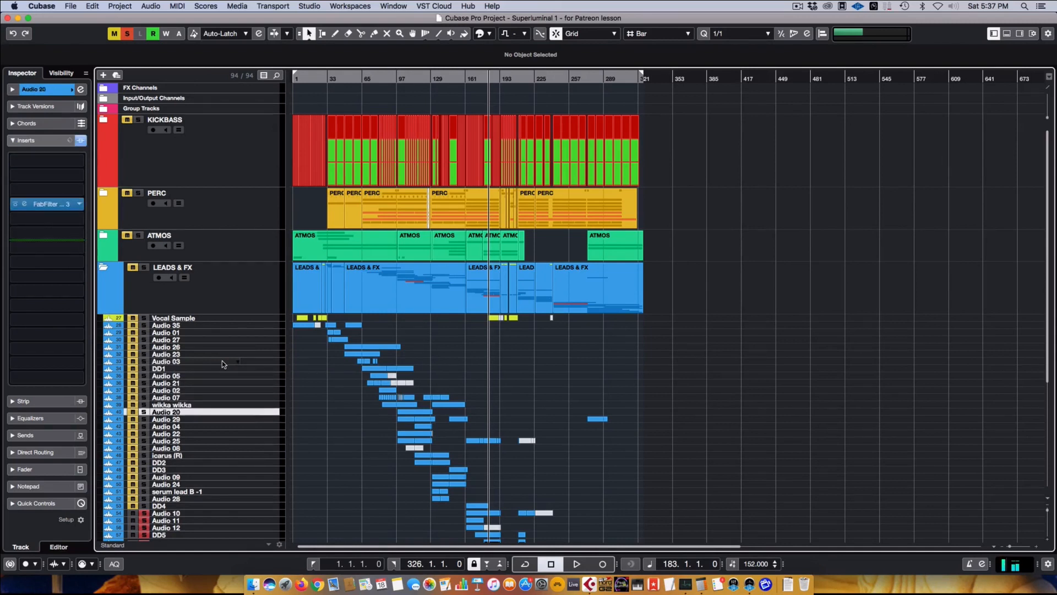
key("Down")
key("Down")
key("Down")
key("Down")
key("Down")
key("Down")
key("Down")
key("Down")
key("Down")
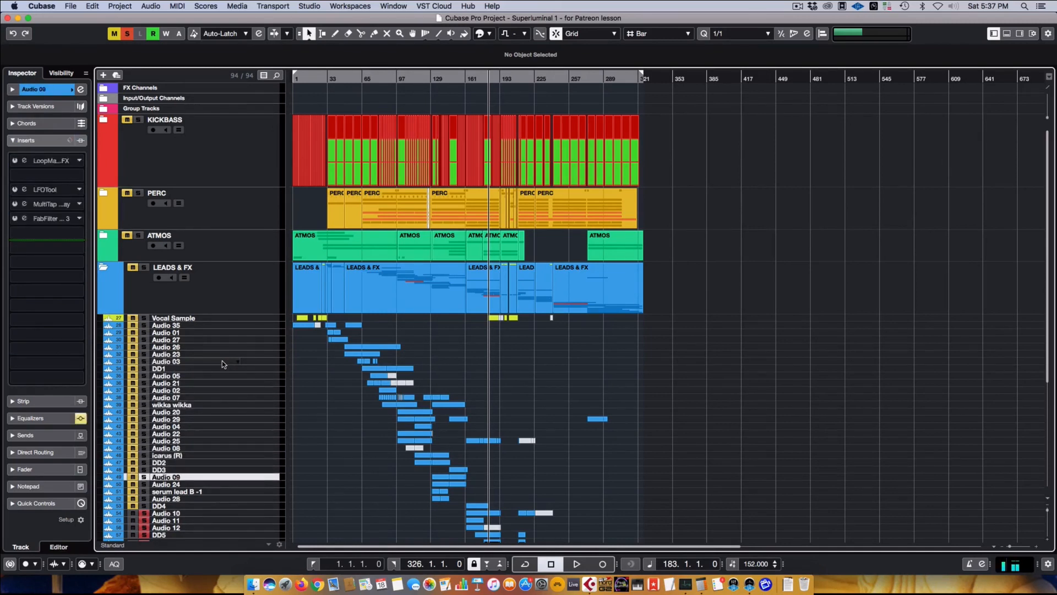
key("Down")
key("Down")
key("Down")
key("Down")
key("Down")
key("Down")
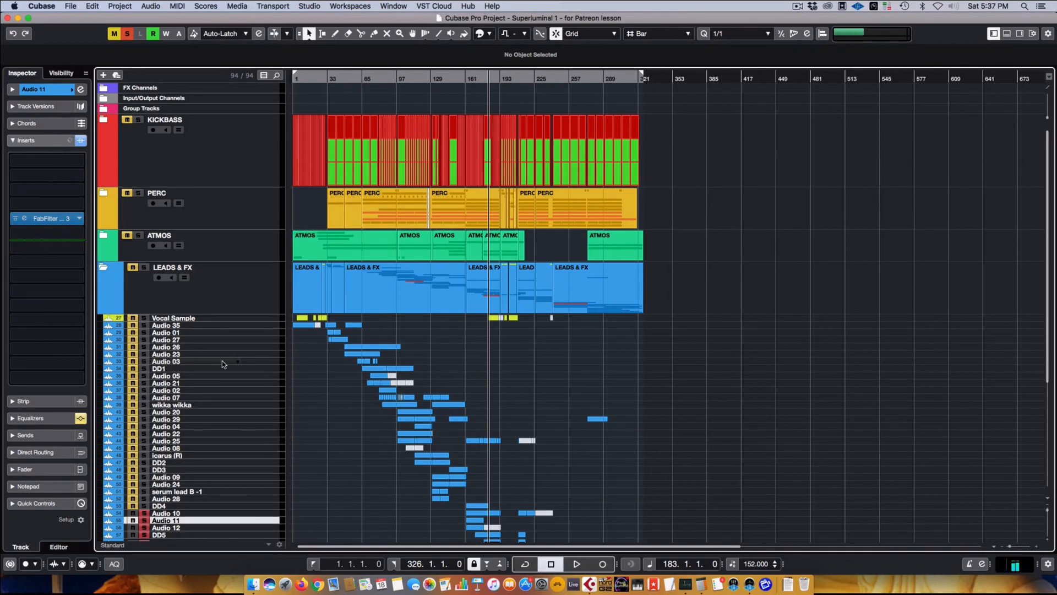
Step: Expand the INSTRUMENTS folder to show its instrument, MIDI and audio tracks
scroll(220, 421, "down", 5)
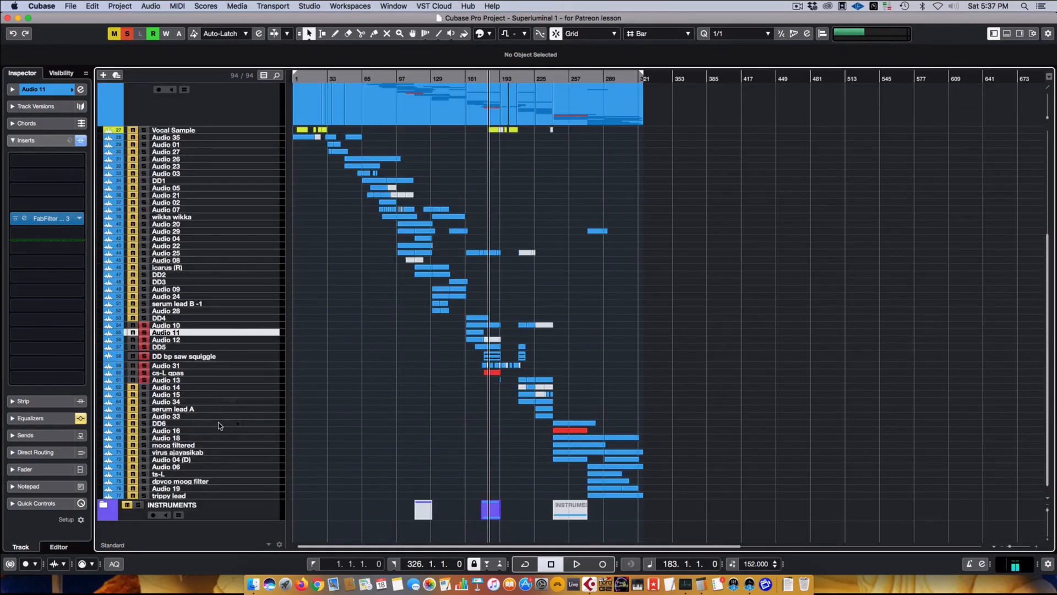
left_click(128, 511)
left_click(103, 504)
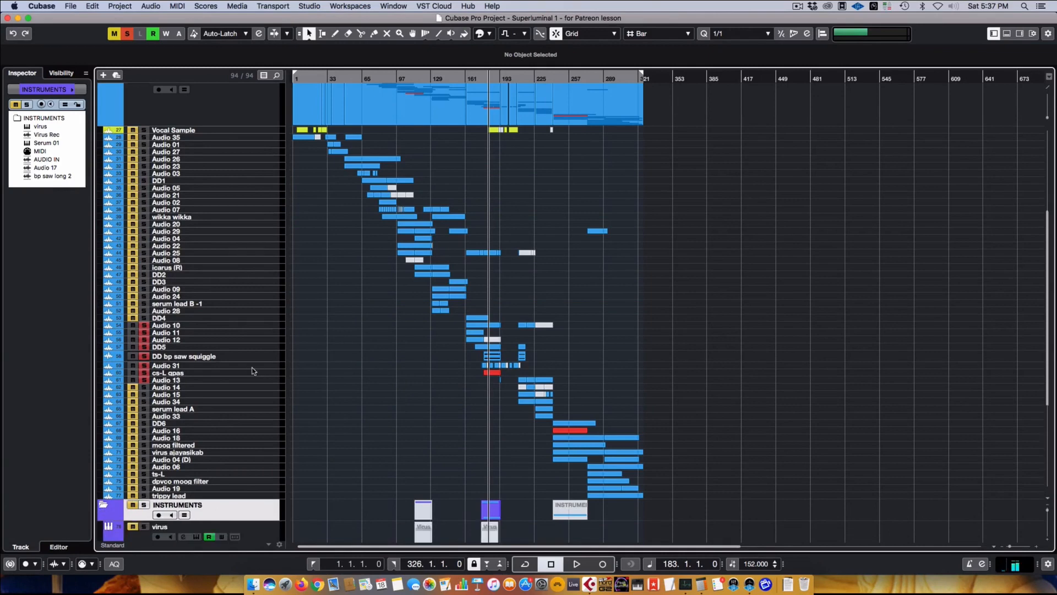
scroll(253, 372, "down", 5)
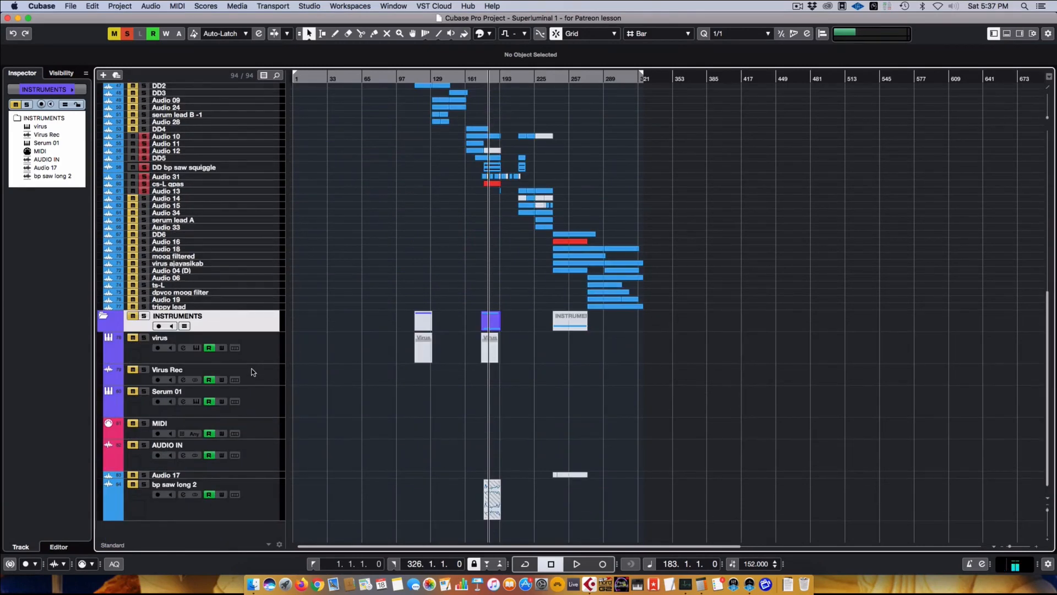
Step: Remove the FabFilter Pro-Q 3 insert from the bp saw long 2 track
left_click(268, 405)
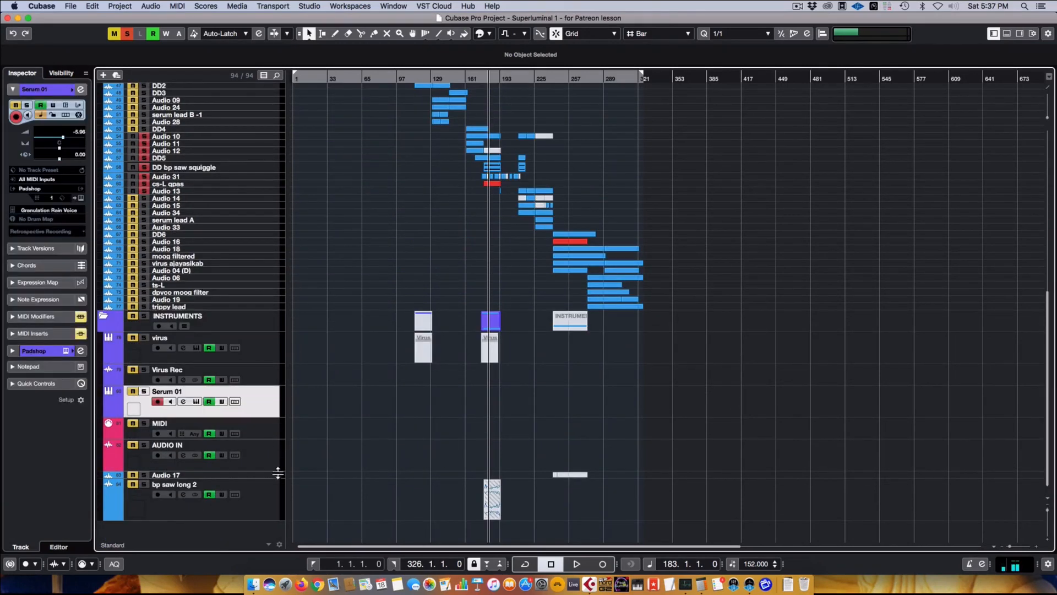
left_click(265, 491)
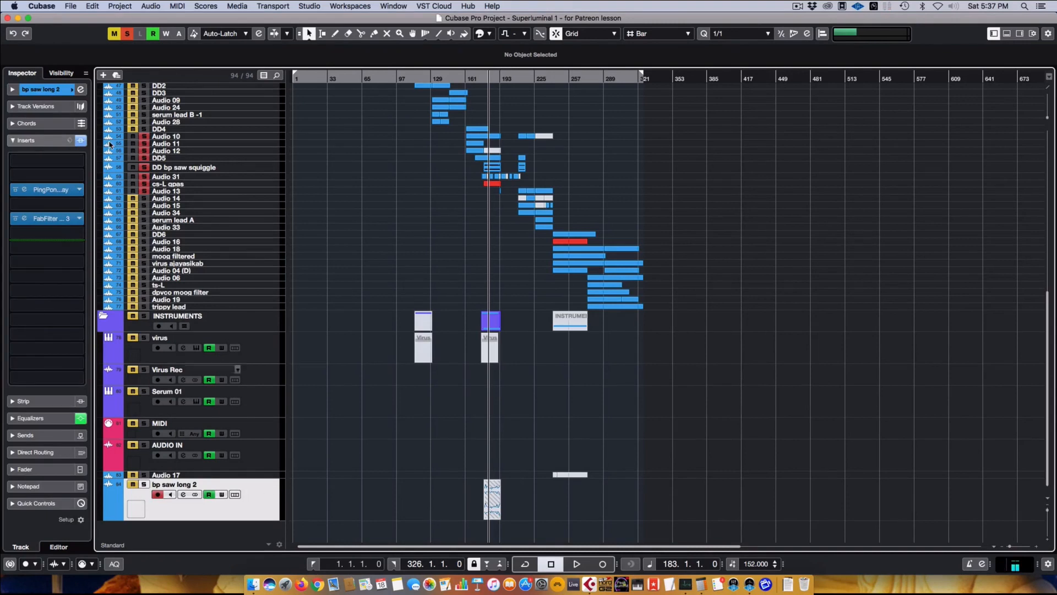
left_click(67, 203)
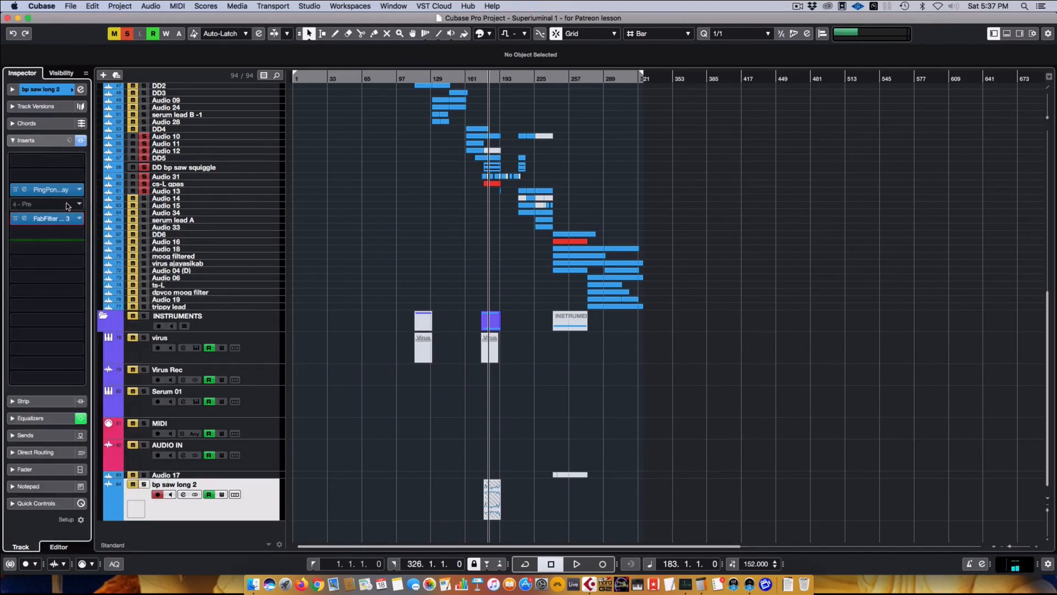
left_click(80, 218)
left_click(48, 239)
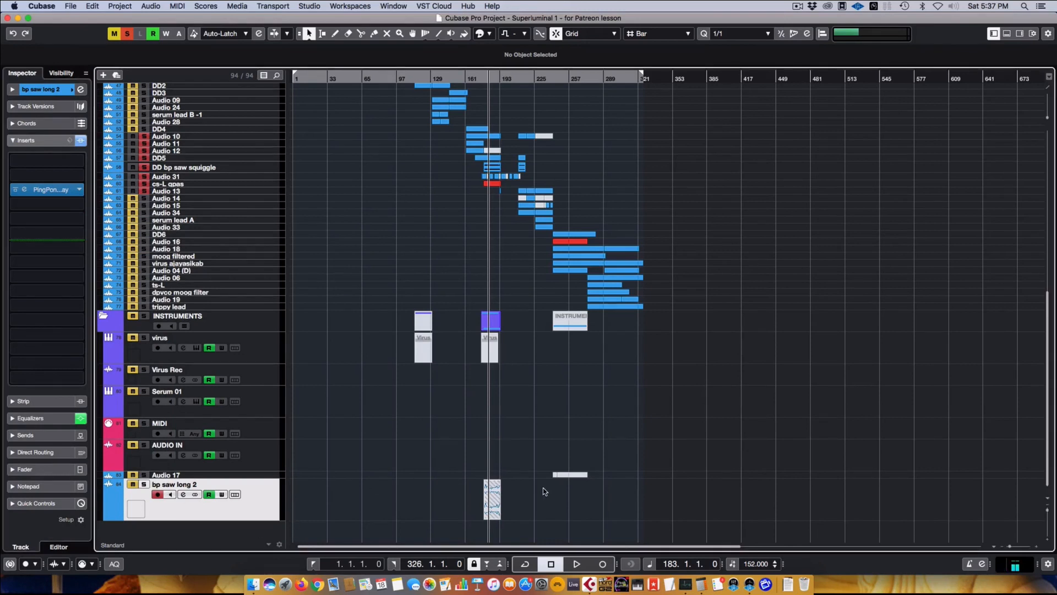
Step: Load FabFilter Pro-Q 3 into insert slot 6 of the bp saw long 2 track, finding it with the search term pro
left_click(495, 497)
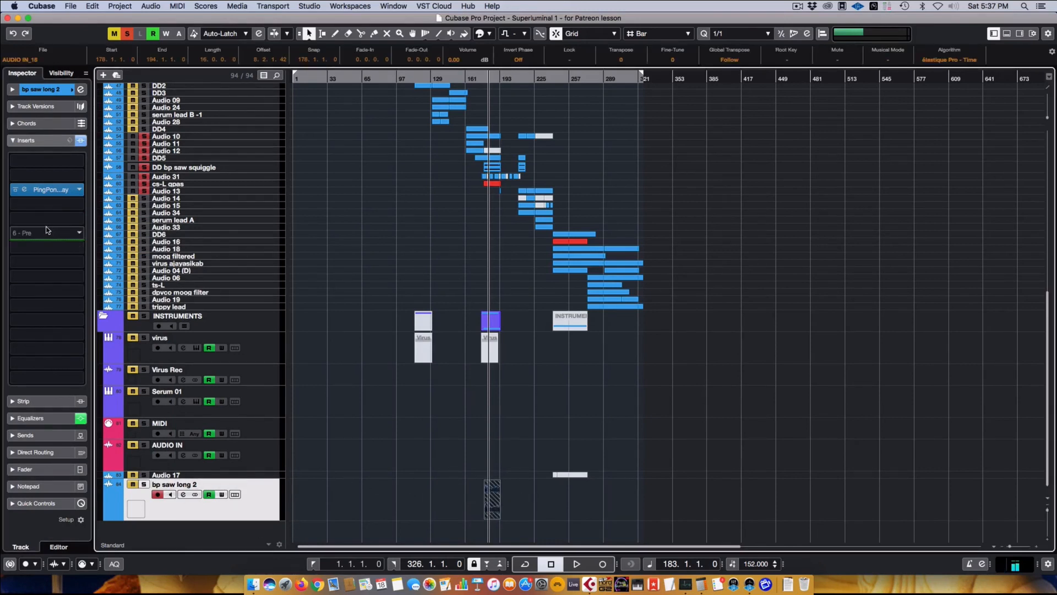
left_click(46, 234)
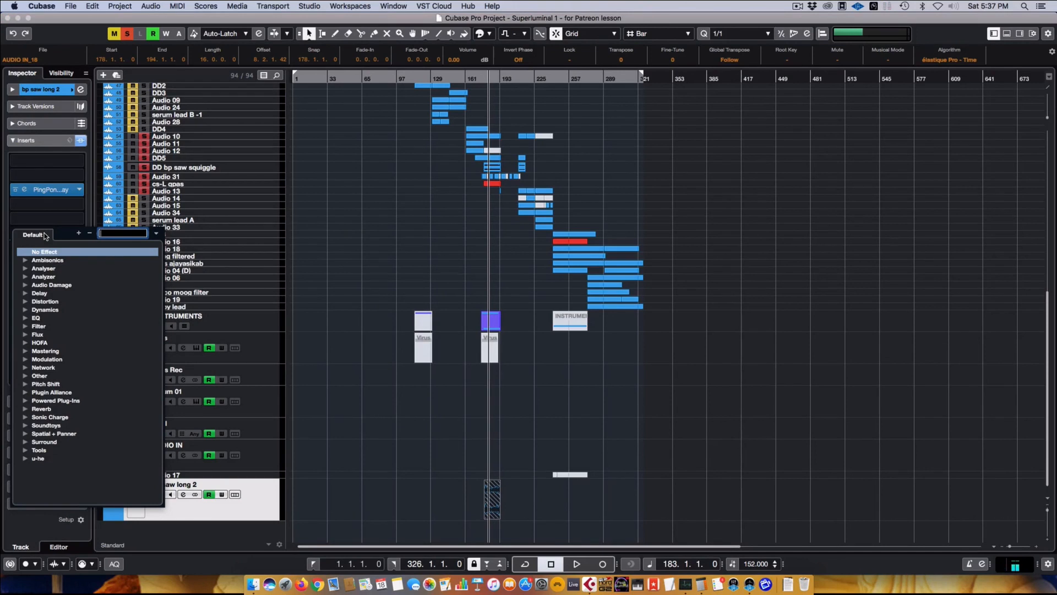
type("pro")
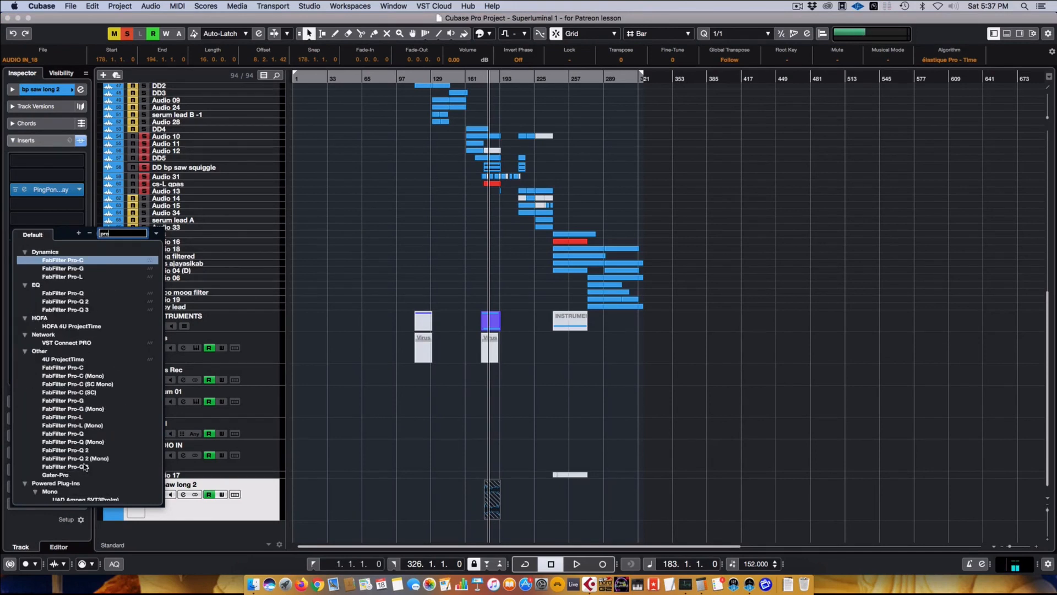
left_click(85, 467)
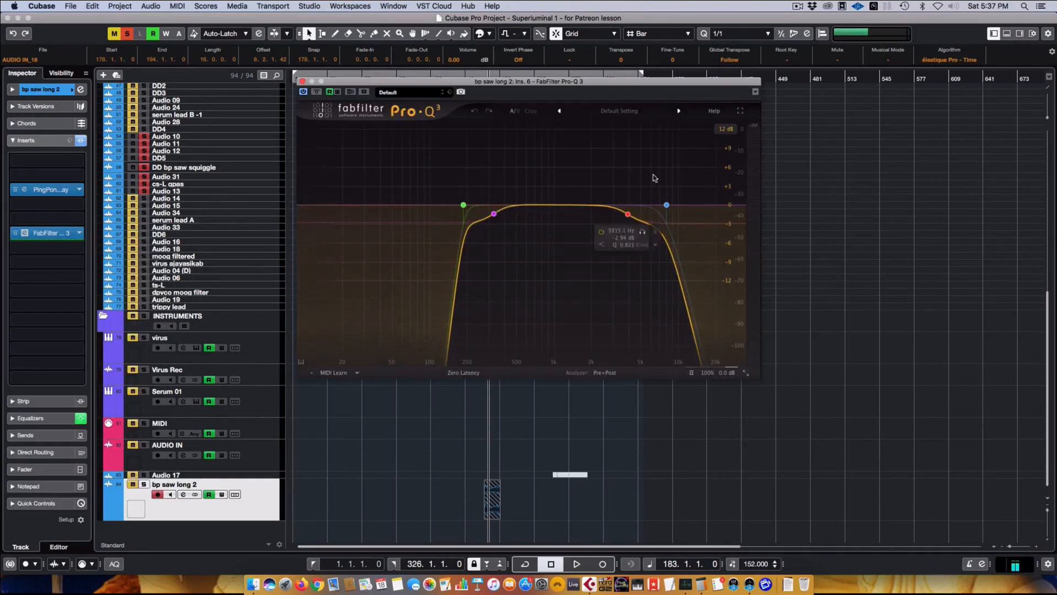
left_click_drag(595, 82, 647, 179)
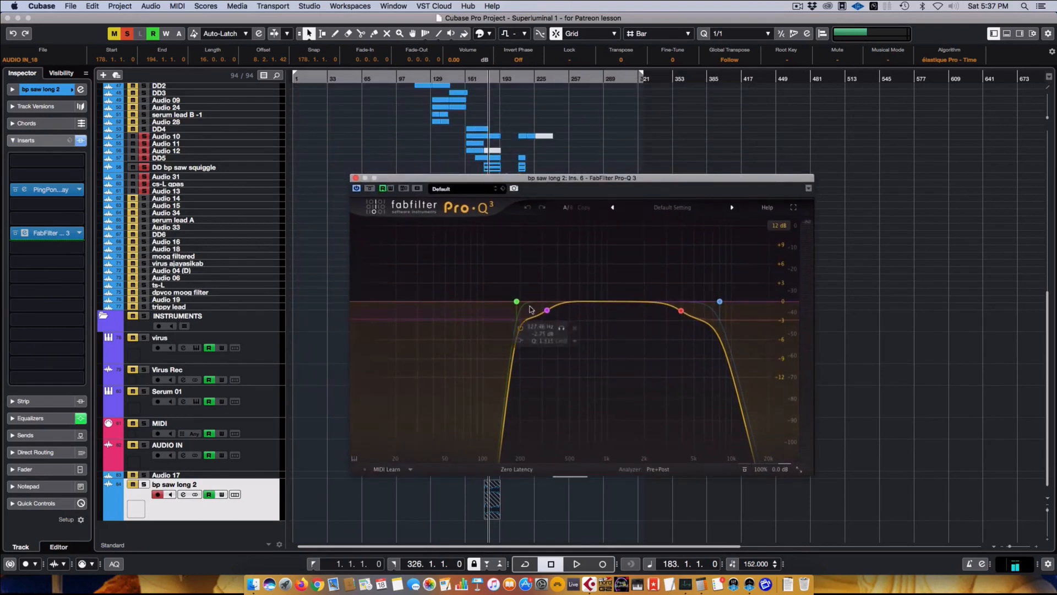
Step: Widen the EQ's pass band with the low cut at about 148 Hz and a higher high cut, and make both shelf cuts gentler
left_click_drag(516, 301, 483, 306)
left_click(546, 308)
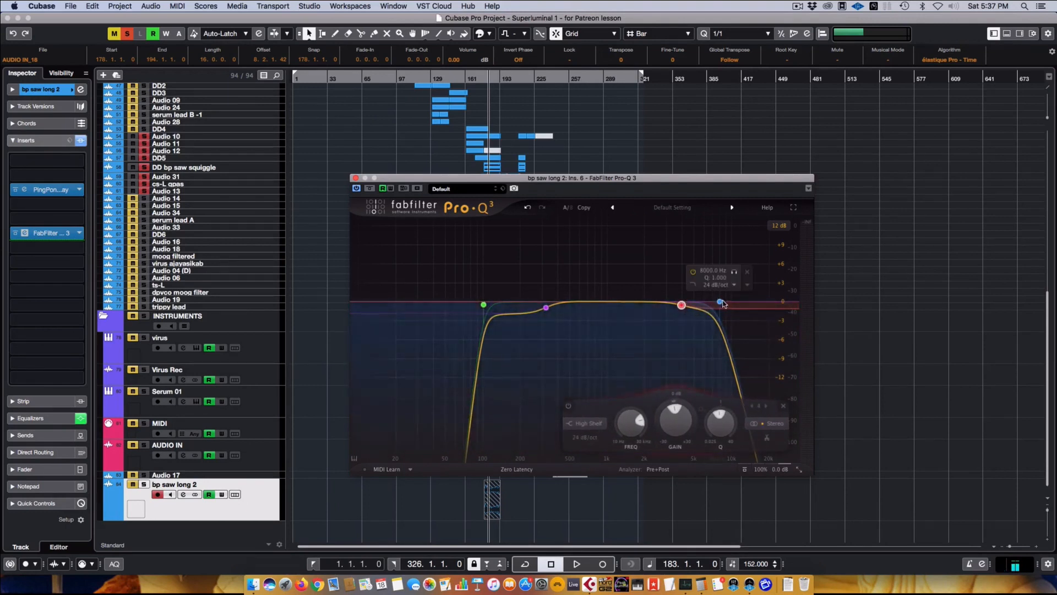
left_click_drag(719, 301, 753, 317)
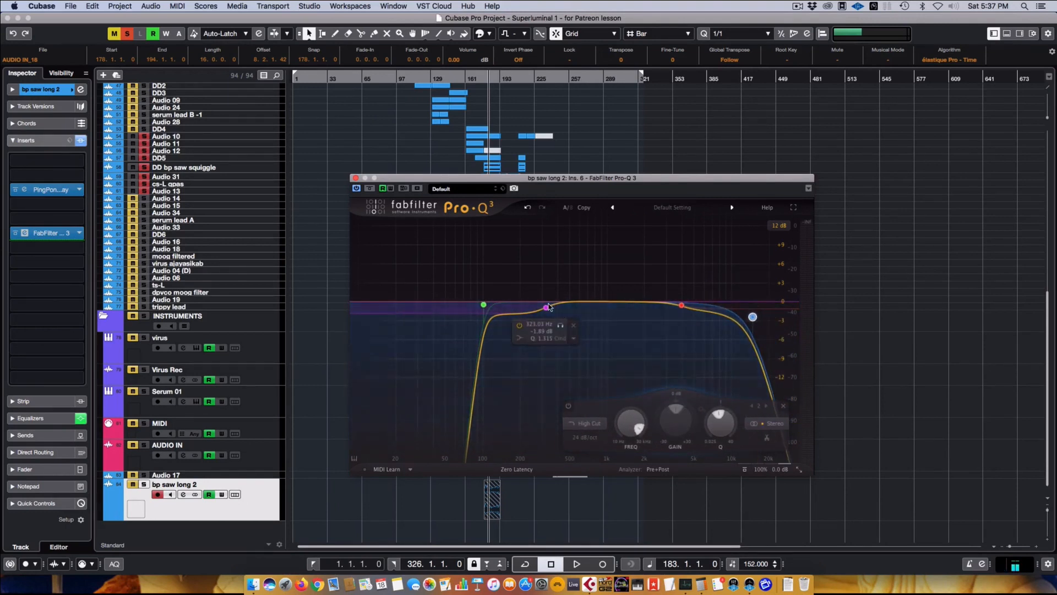
left_click_drag(546, 307, 540, 302)
left_click_drag(681, 305, 681, 301)
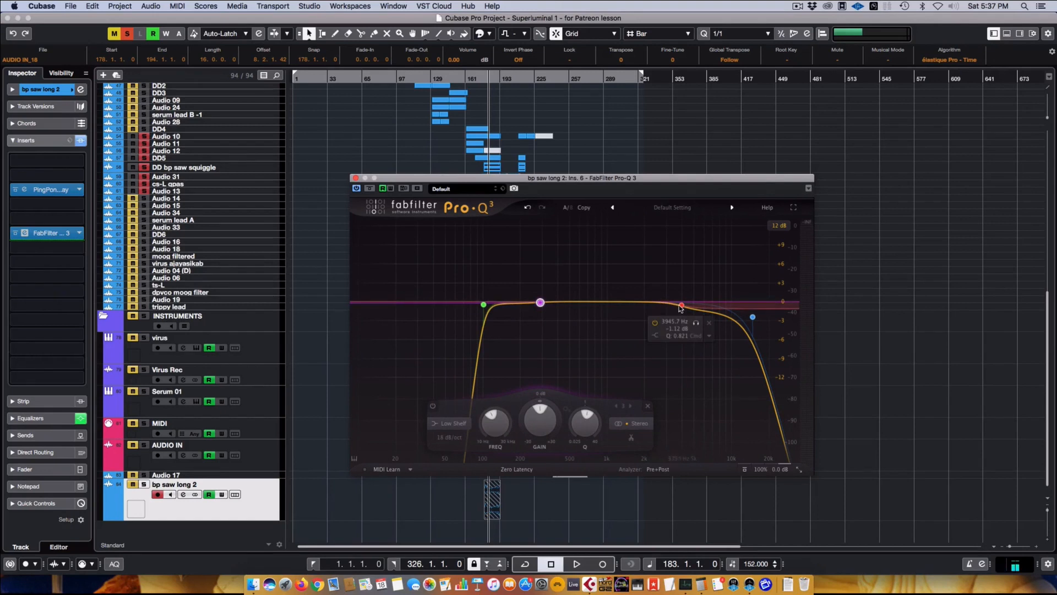
left_click_drag(488, 302, 503, 304)
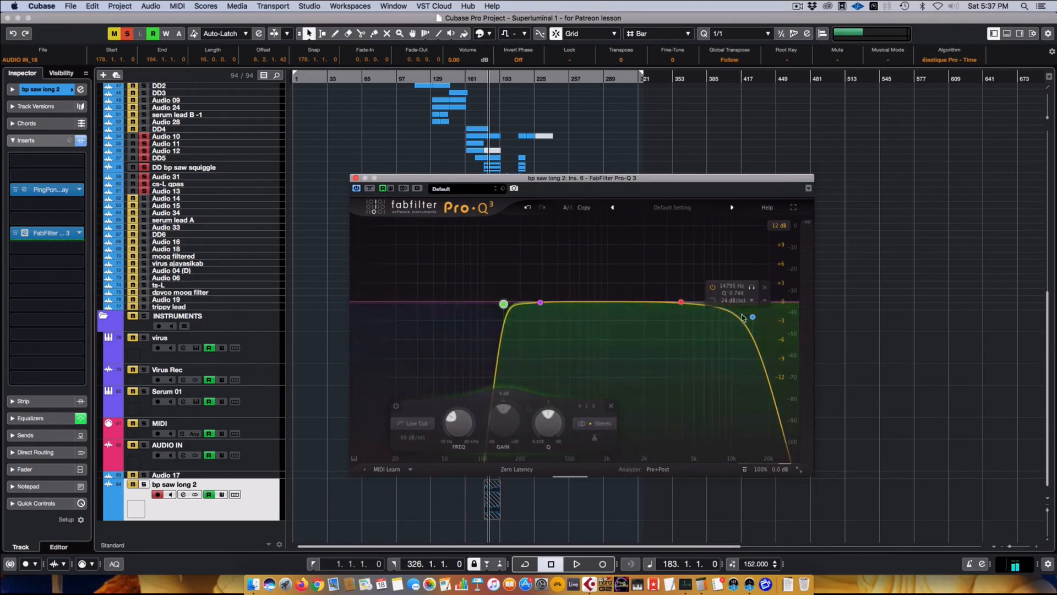
mouse_move(753, 317)
left_mouse_down()
mouse_move(779, 316)
mouse_move(760, 316)
left_mouse_up()
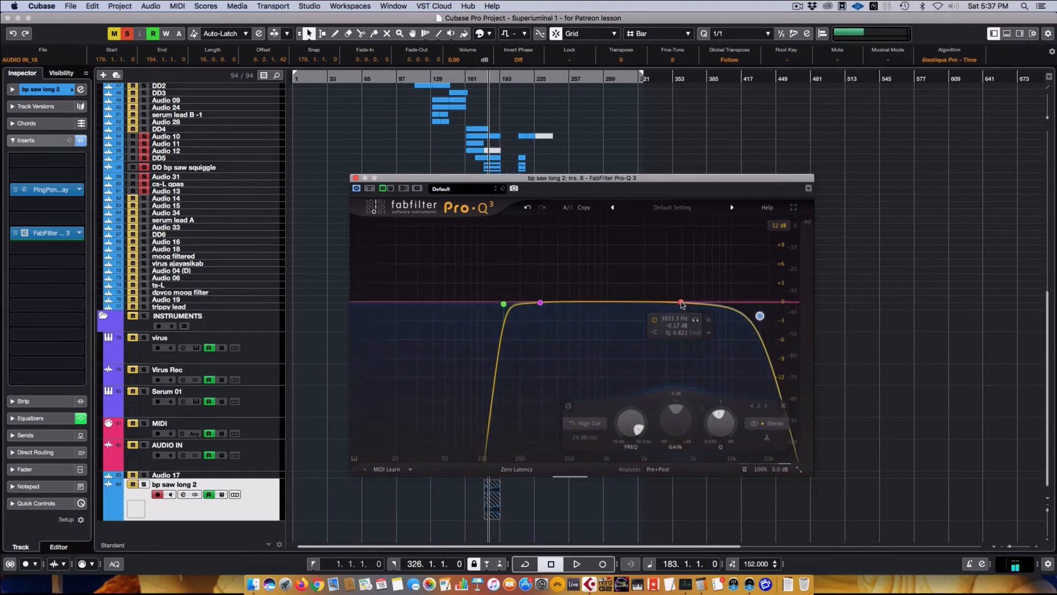
left_click_drag(680, 302, 694, 306)
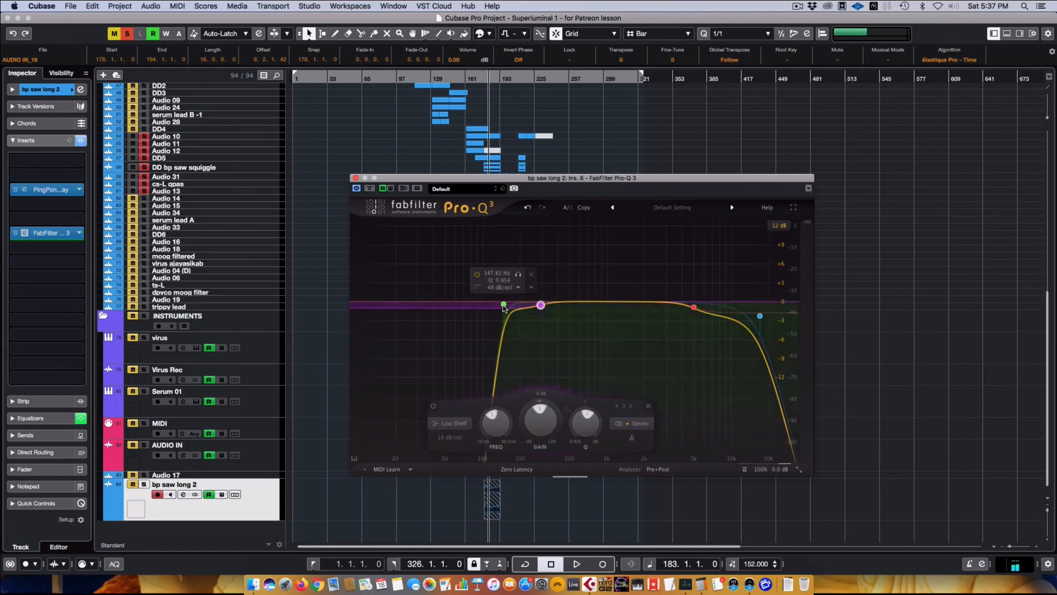
Step: Lower the EQ's low cut and low shelf frequencies, and add a slight mid dip and a bell boost of about 1.3 dB near 2421 Hz
left_click_drag(503, 303, 470, 328)
left_click_drag(539, 306, 527, 306)
left_click_drag(608, 302, 653, 310)
mouse_move(586, 302)
left_mouse_down()
mouse_move(585, 326)
mouse_move(585, 305)
left_mouse_up()
left_click_drag(652, 311, 655, 293)
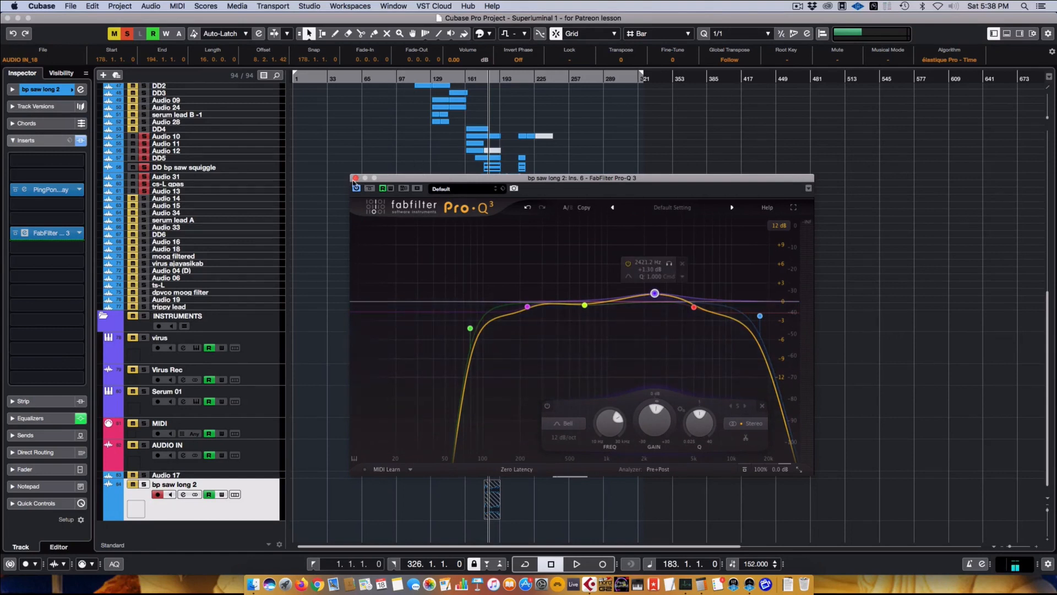
left_click(355, 178)
Step: Load PingPongDelay into insert slot 5 of the bp saw long 2 track and close its window
left_click(23, 205)
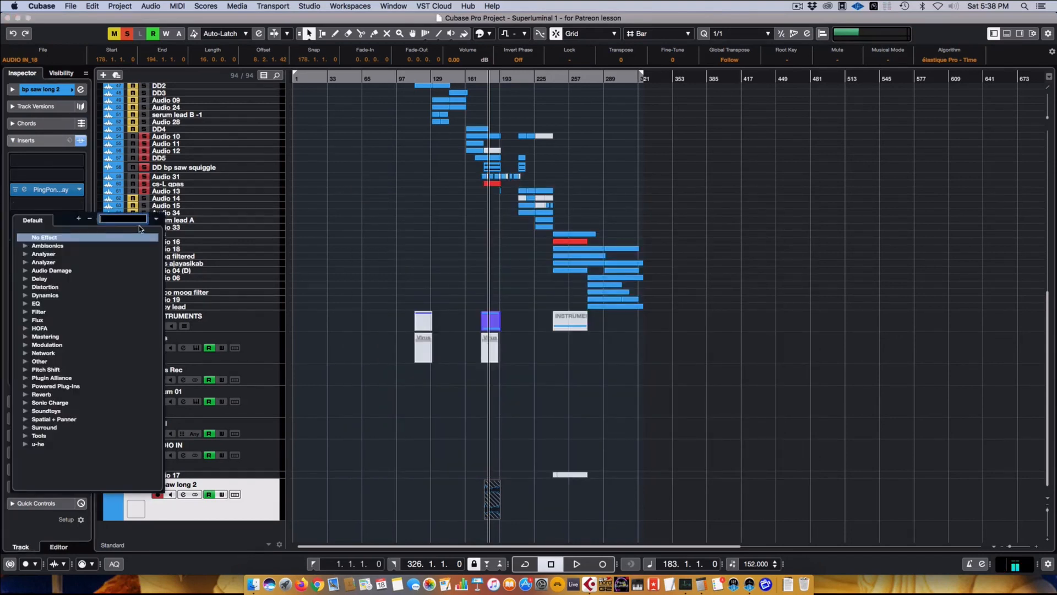
type("ping")
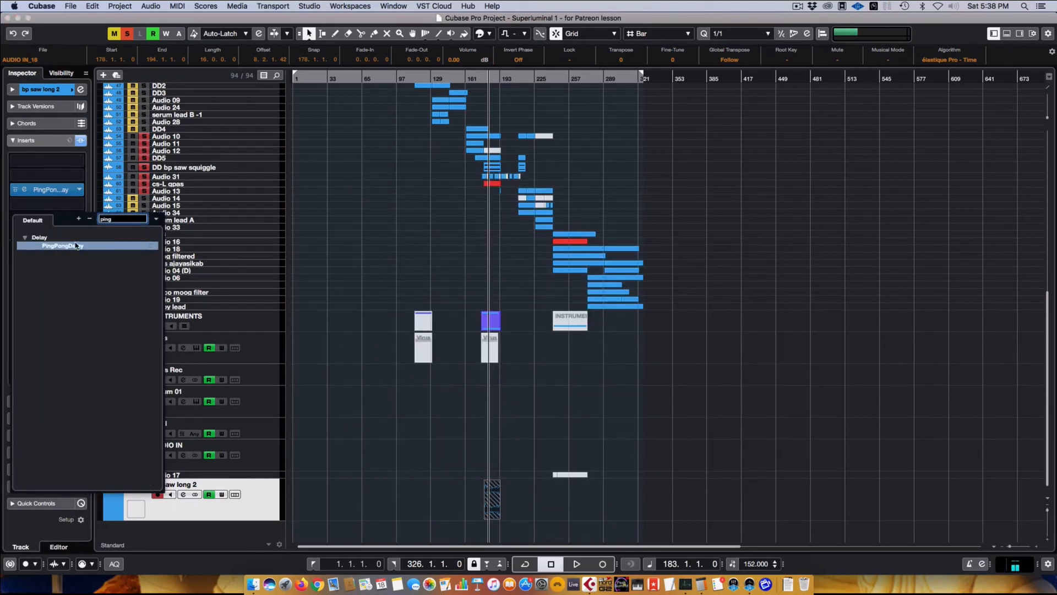
left_click(75, 245)
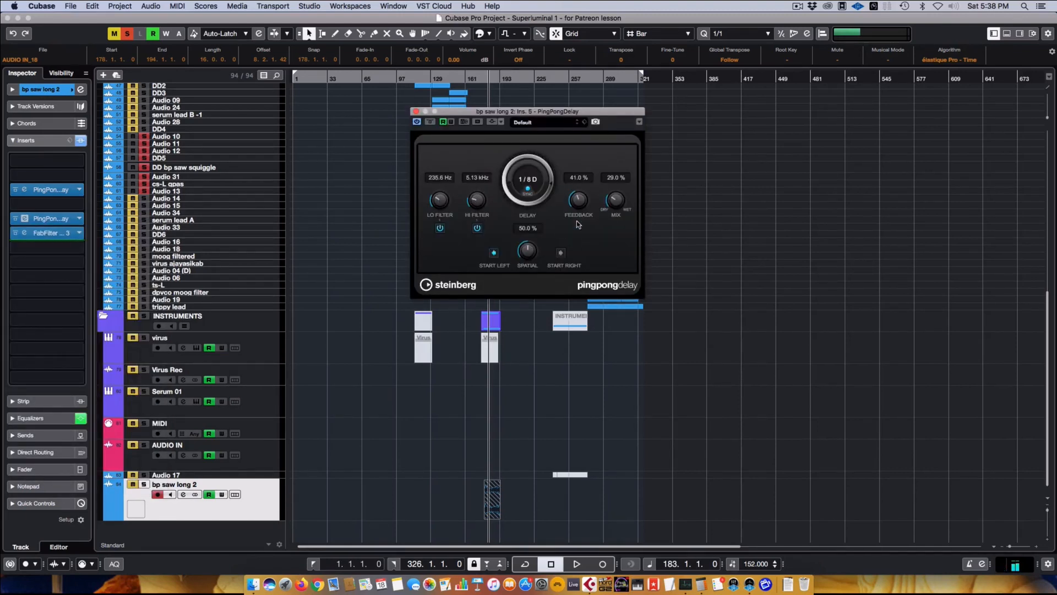
left_click_drag(539, 113, 552, 204)
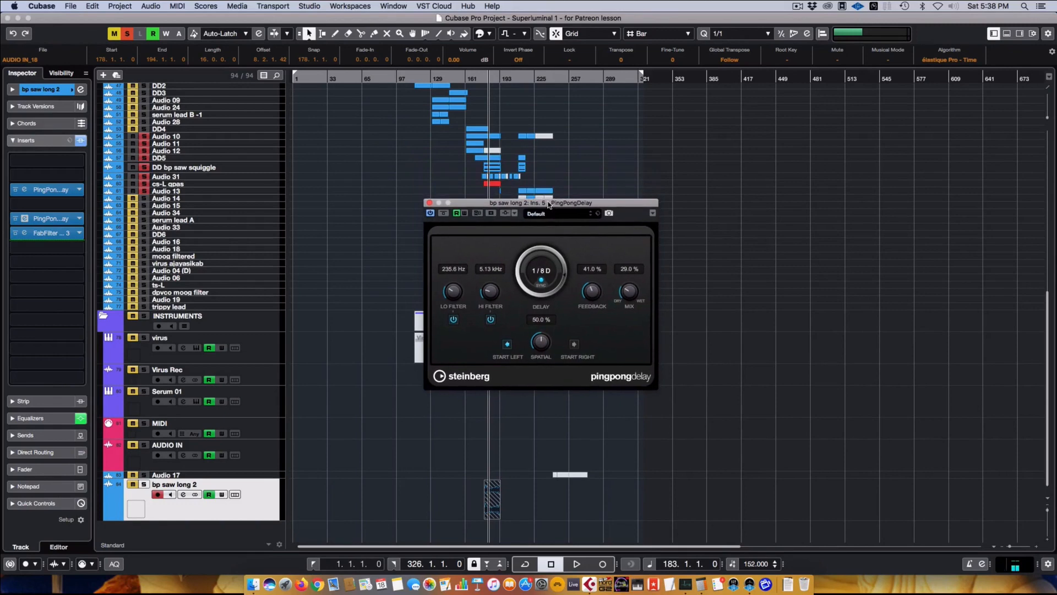
left_click(430, 202)
Step: Clear the PingPongDelay from insert slot 5 of the bp saw long 2 track
left_click(77, 219)
left_click(63, 207)
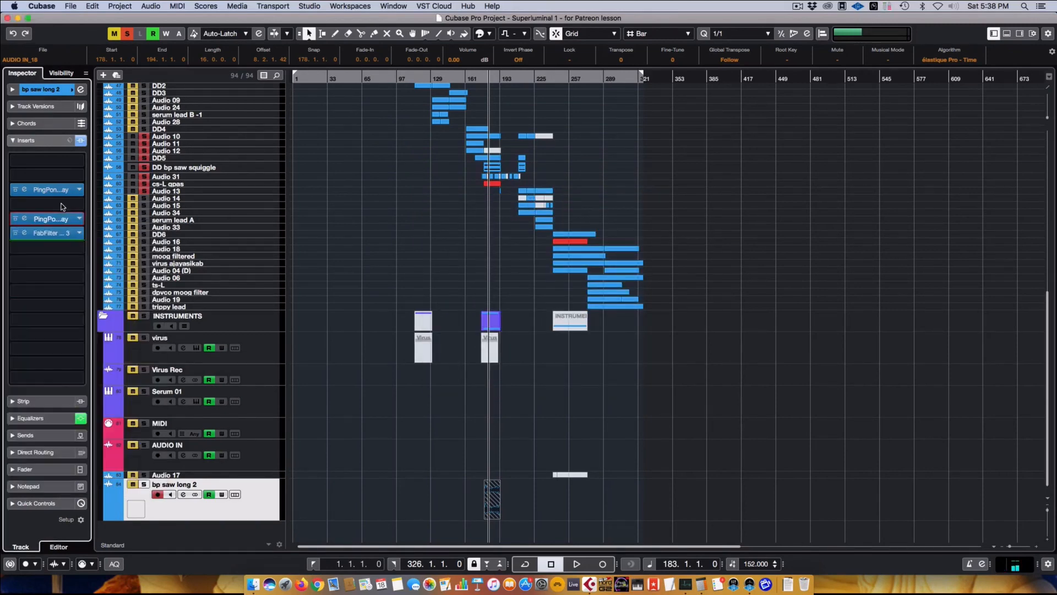
left_click(80, 219)
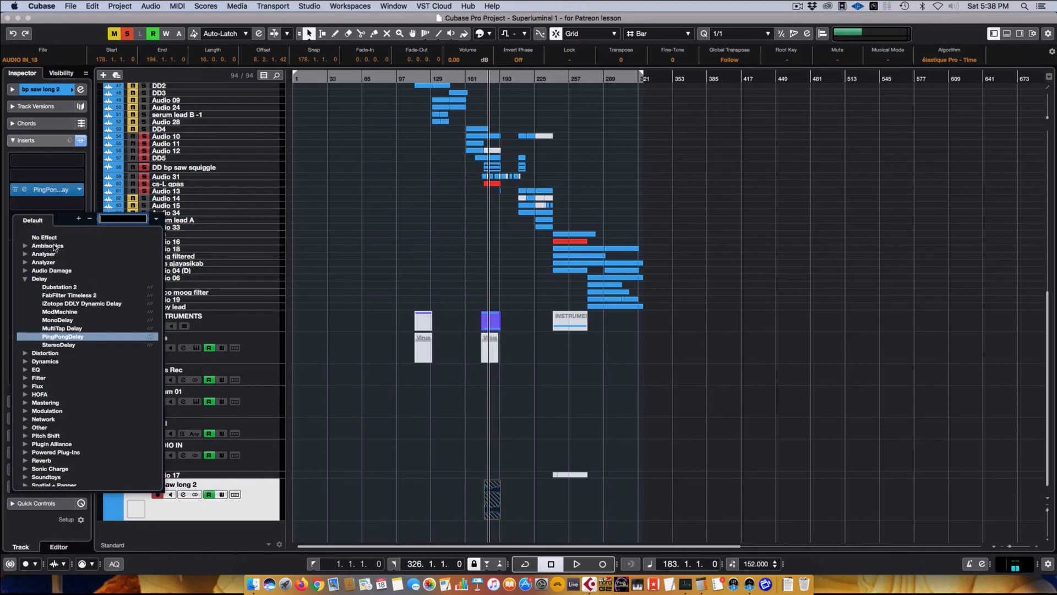
left_click(48, 237)
Step: Reopen the FabFilter Pro-Q 3 insert to examine its preset and default preset options, and close it
left_click(611, 211)
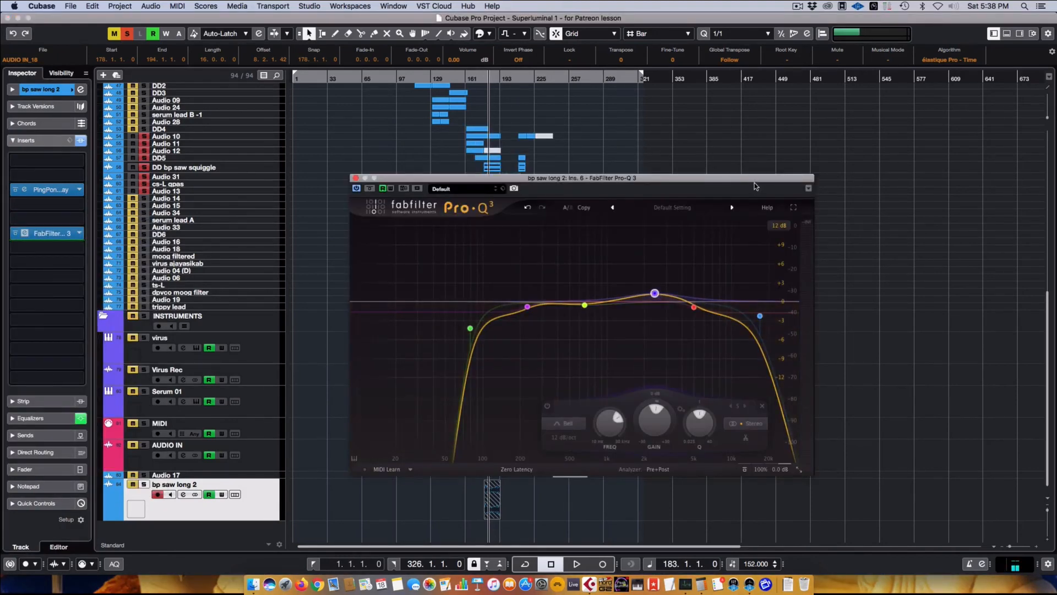
left_click(807, 189)
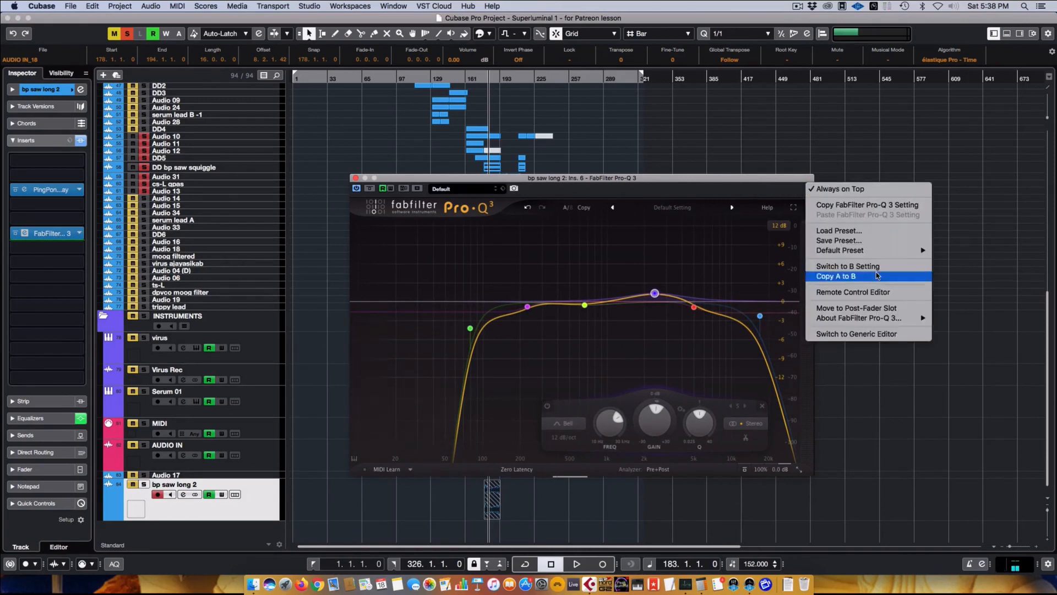
mouse_move(871, 252)
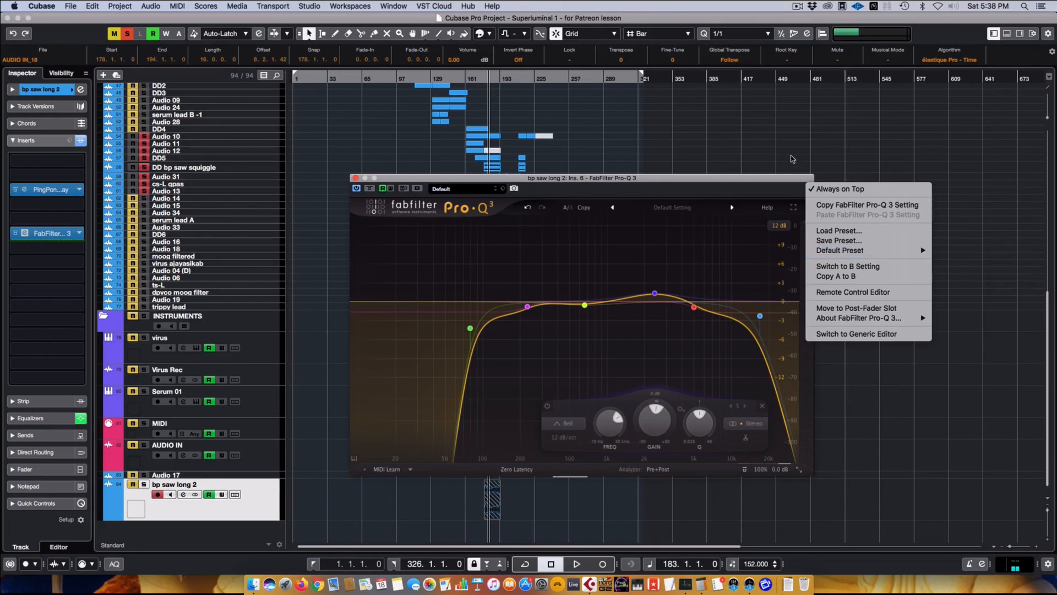
left_click(730, 179)
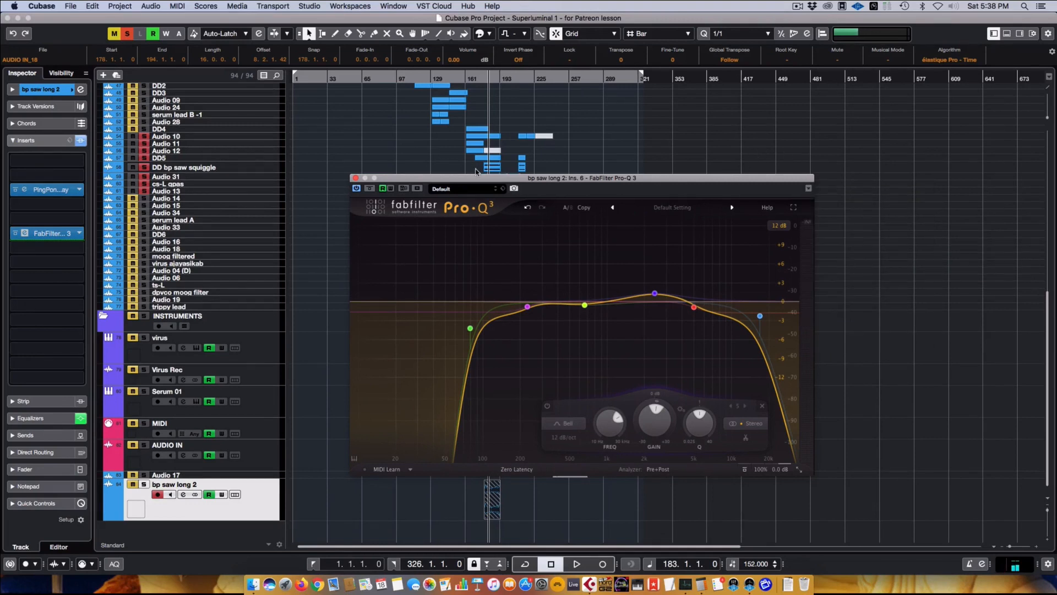
left_click_drag(423, 180, 373, 190)
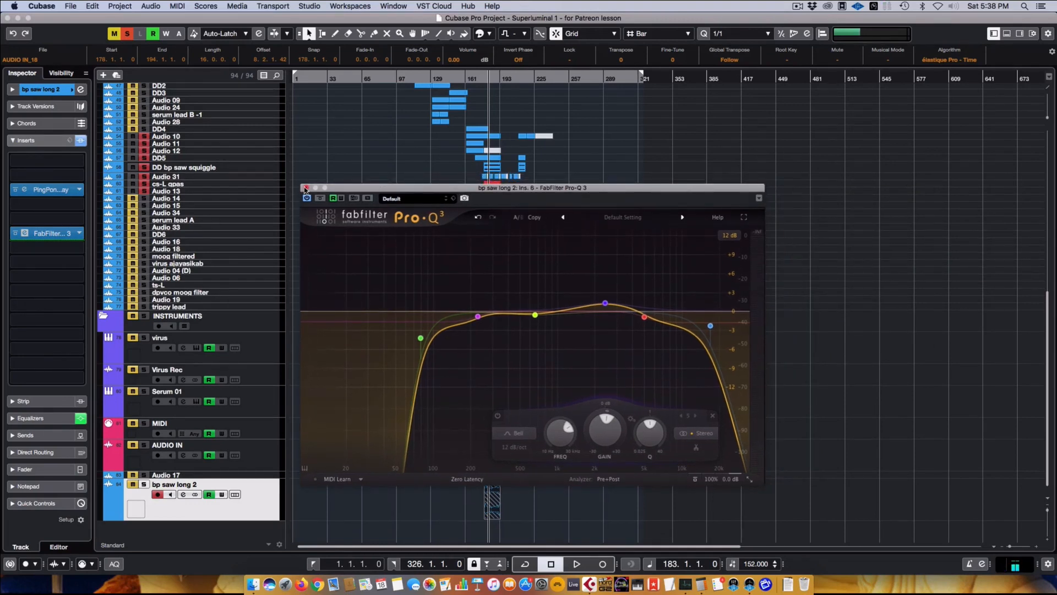
left_click(304, 189)
Step: Collapse the INSTRUMENTS folder and return to the main folder tracks
left_click(274, 453)
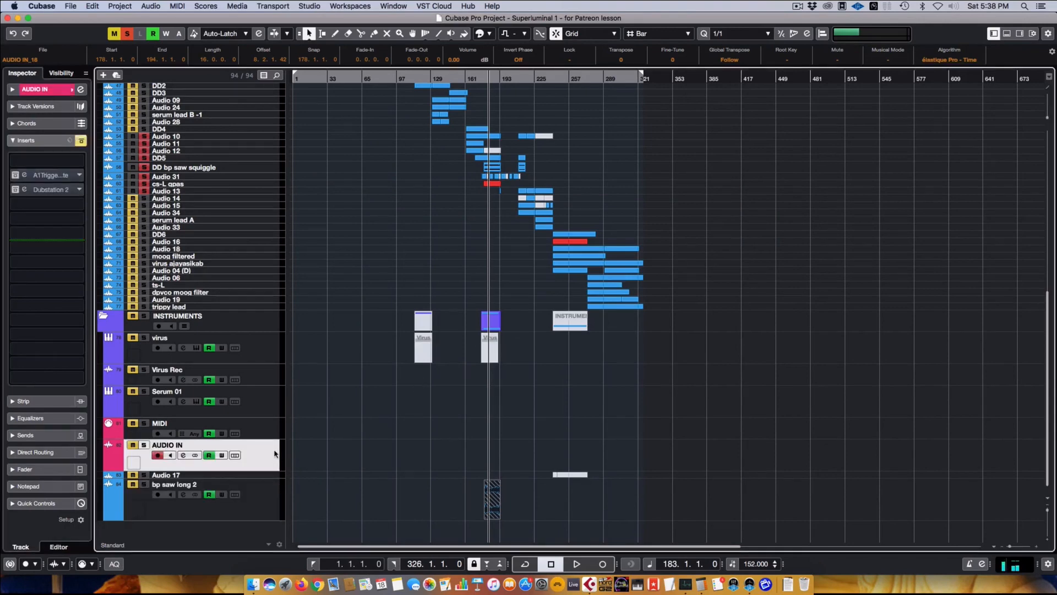
left_click(104, 316)
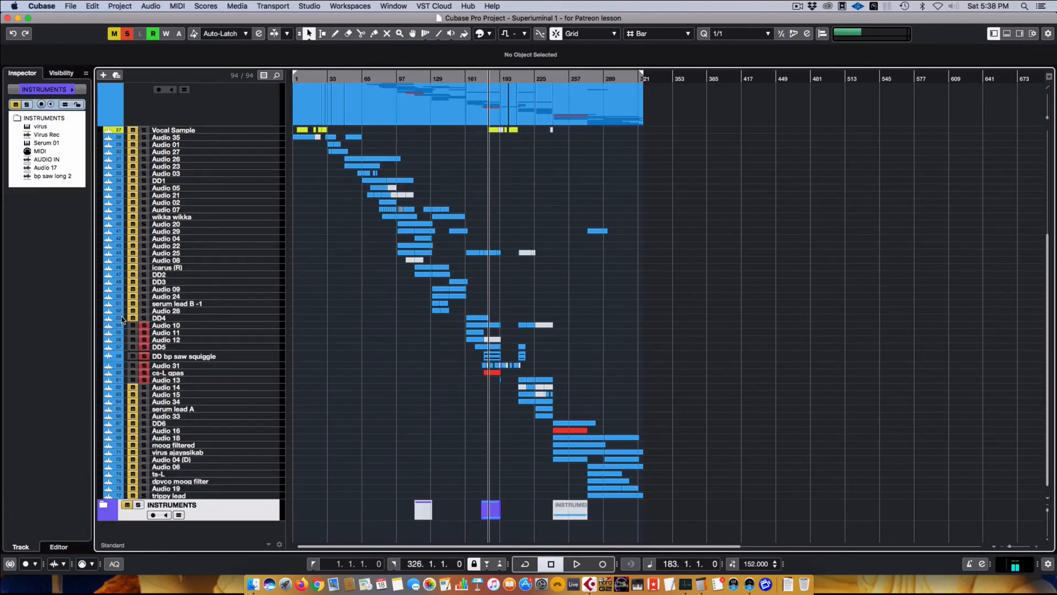
scroll(150, 304, "up", 5)
Step: Go through the KICKBASS, PERC, ATMOS and LEADS & FX folders and examine the order of the LEADS & FX tracks
left_click(240, 290)
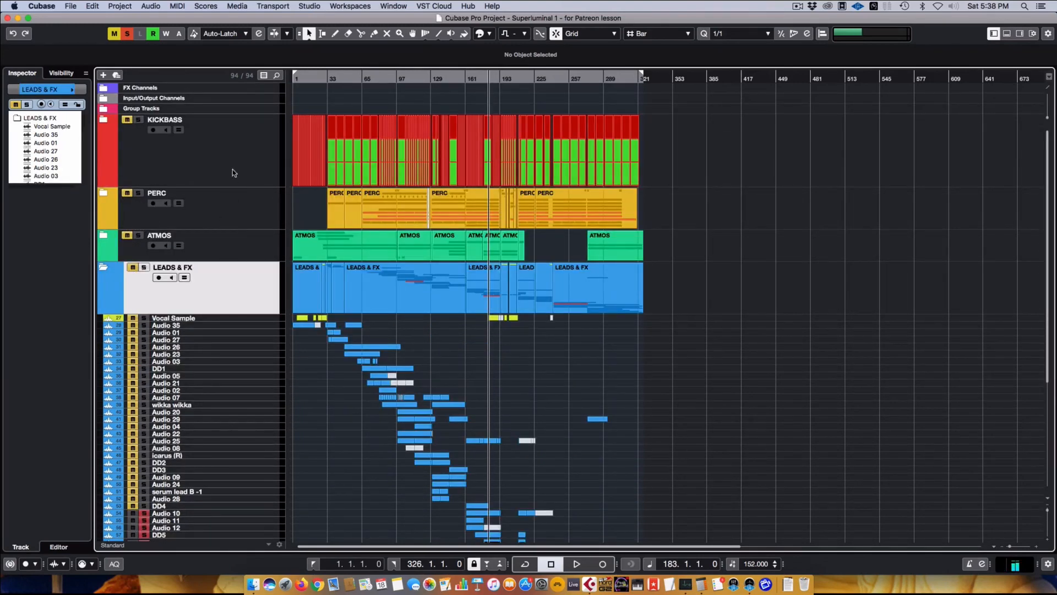
left_click(233, 168)
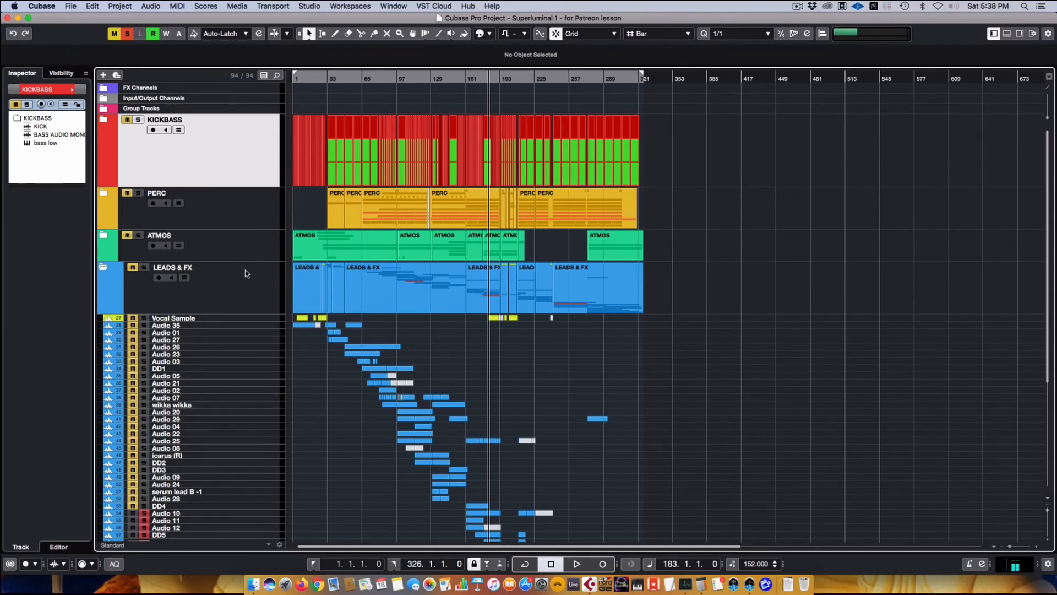
left_click(247, 274)
left_click(243, 248)
left_click(245, 209)
left_click(245, 159)
left_click(221, 244)
left_click(222, 274)
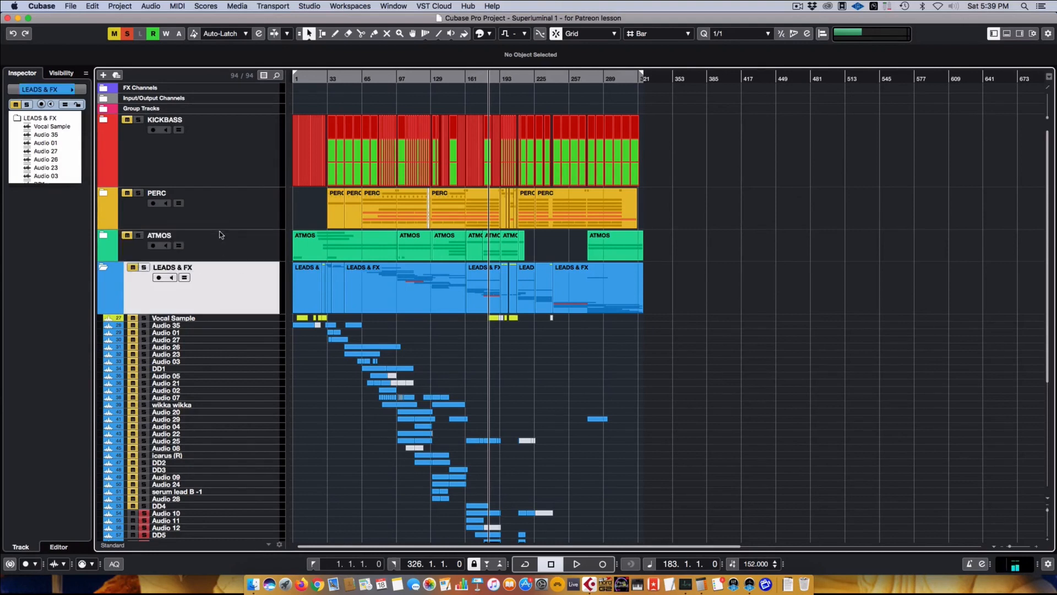
left_click(221, 213)
left_click(226, 163)
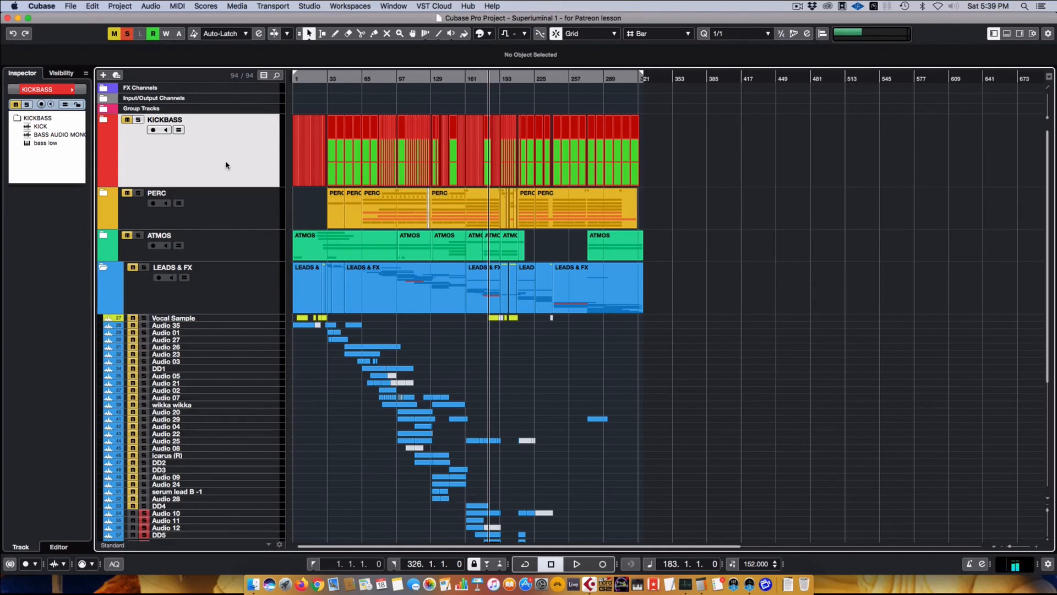
scroll(567, 387, "down", 3)
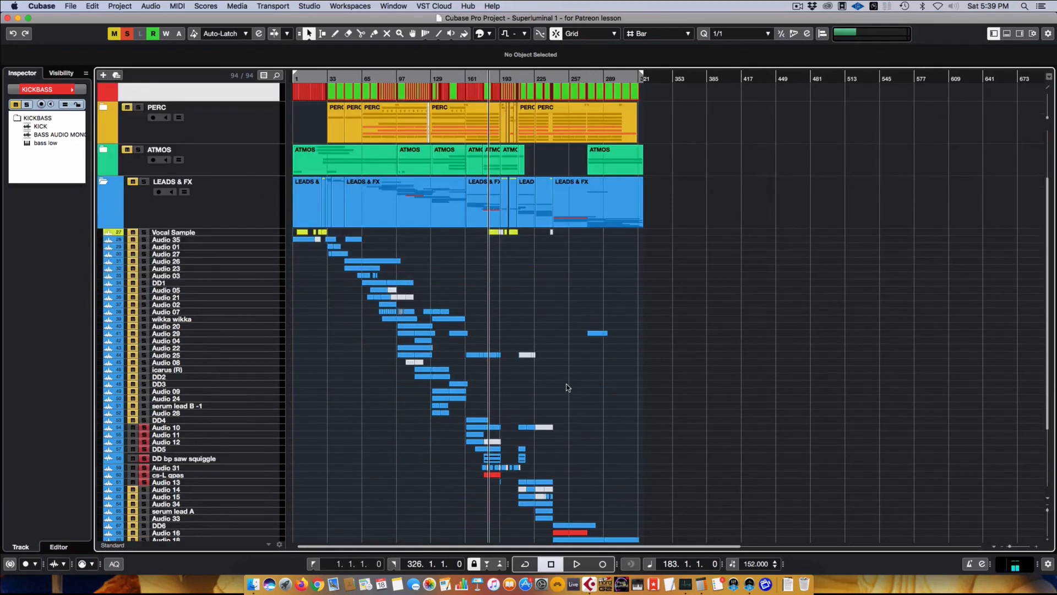
scroll(564, 385, "down", 2)
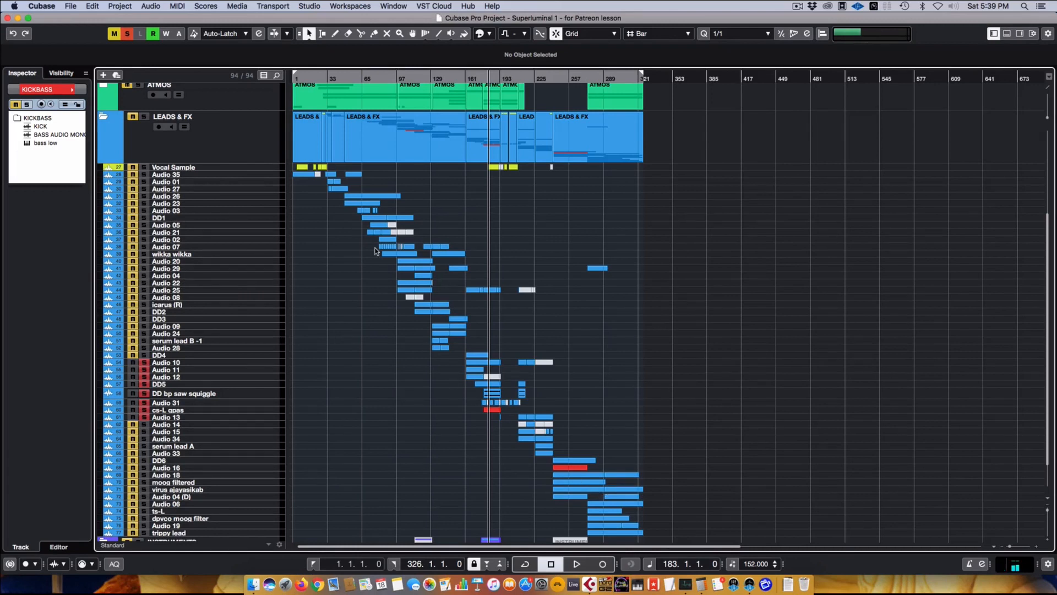
Step: Reorder the DD bp saw squiggle track within the LEADS & FX folder, placing it between Audio 31 and cs-L qpas
right_click(231, 393)
left_click(275, 360)
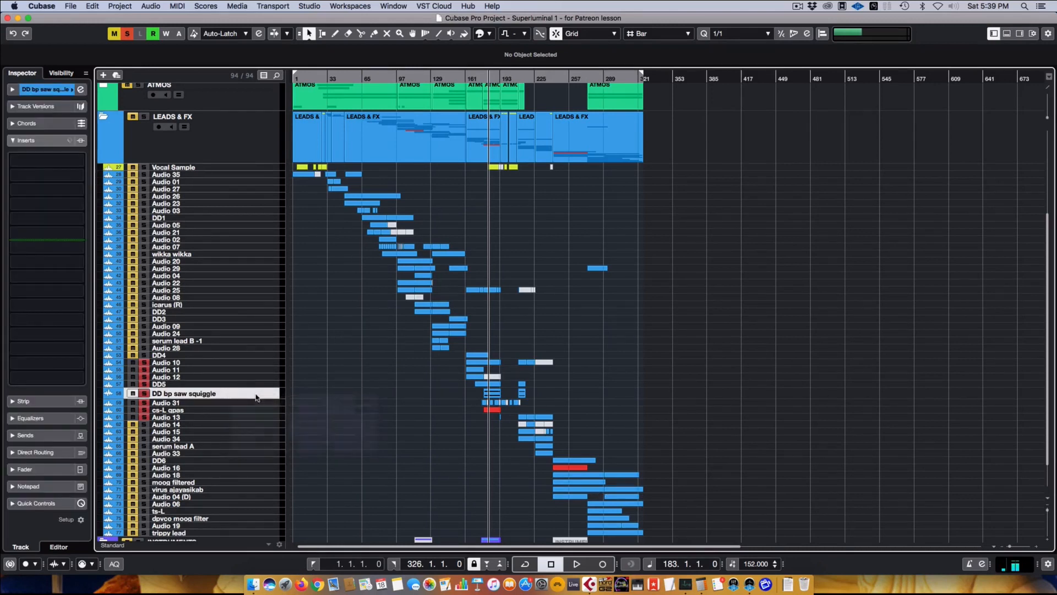
mouse_move(255, 396)
left_mouse_down()
mouse_move(259, 244)
mouse_move(247, 416)
left_mouse_up()
right_click(233, 408)
right_click(232, 389)
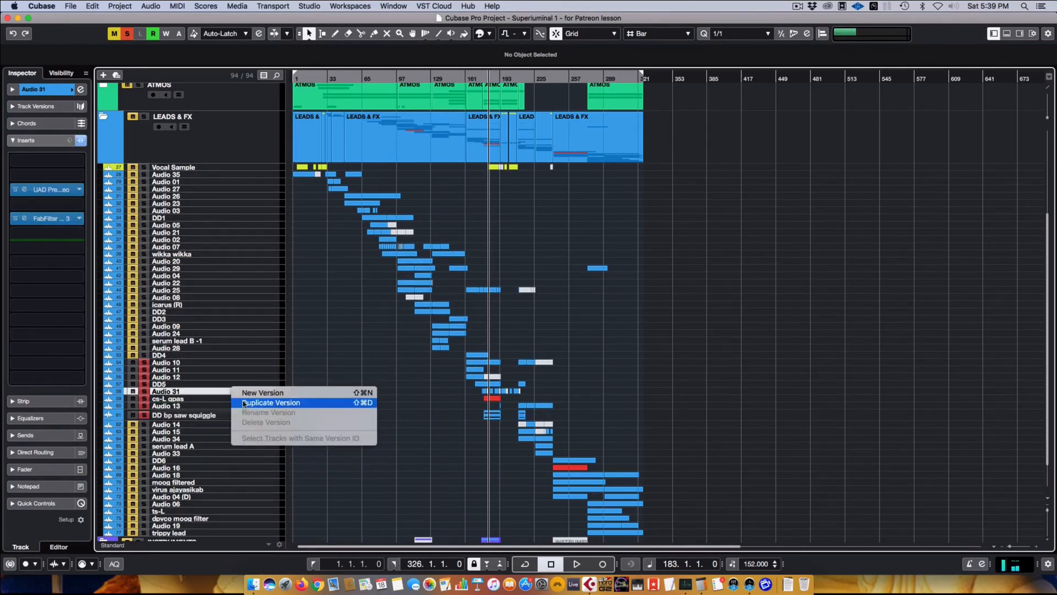
left_click(207, 357)
left_click_drag(246, 414, 260, 400)
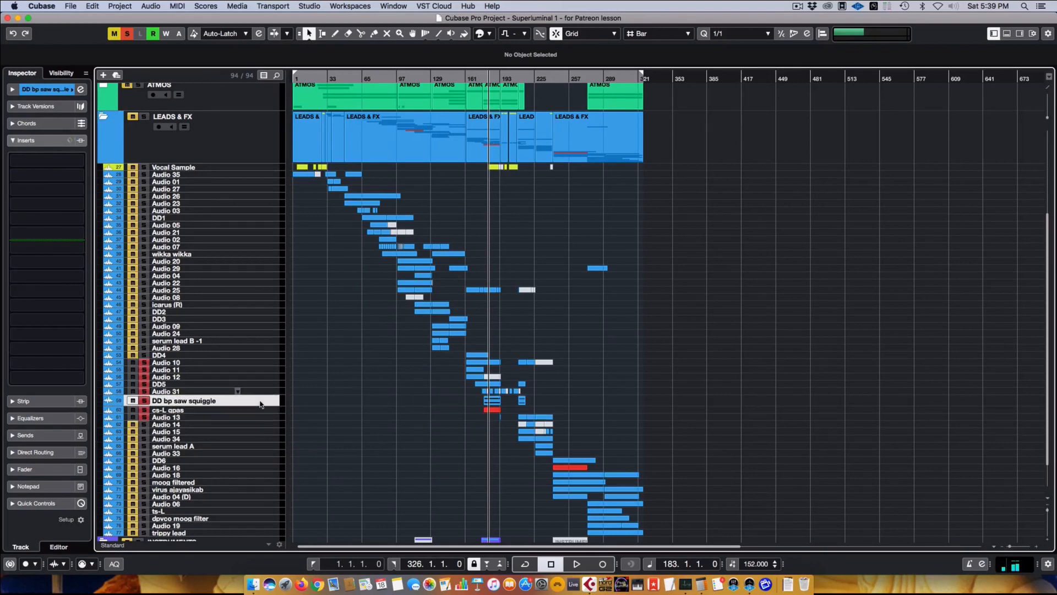
Step: Reduce the height of the LEADS & FX folder track to about that of the ATMOS folder track
scroll(477, 279, "down", 2)
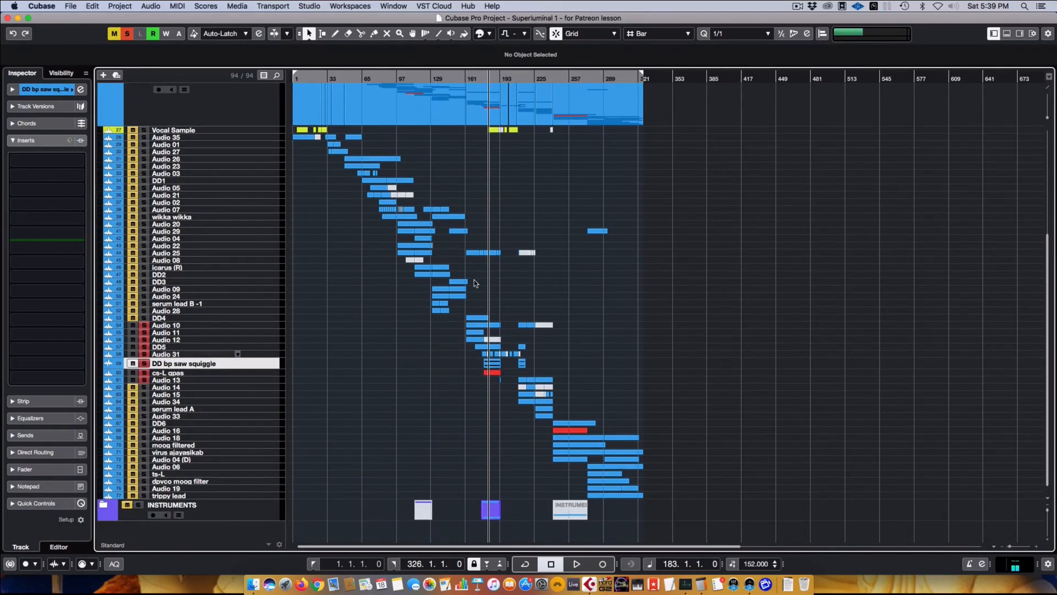
scroll(252, 310, "up", 8)
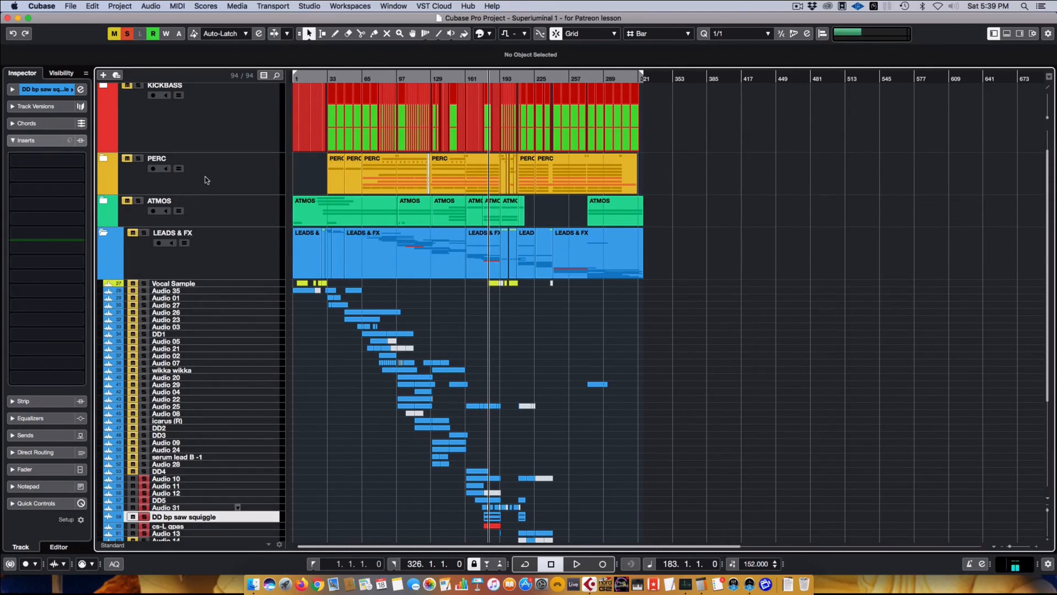
scroll(206, 176, "up", 2)
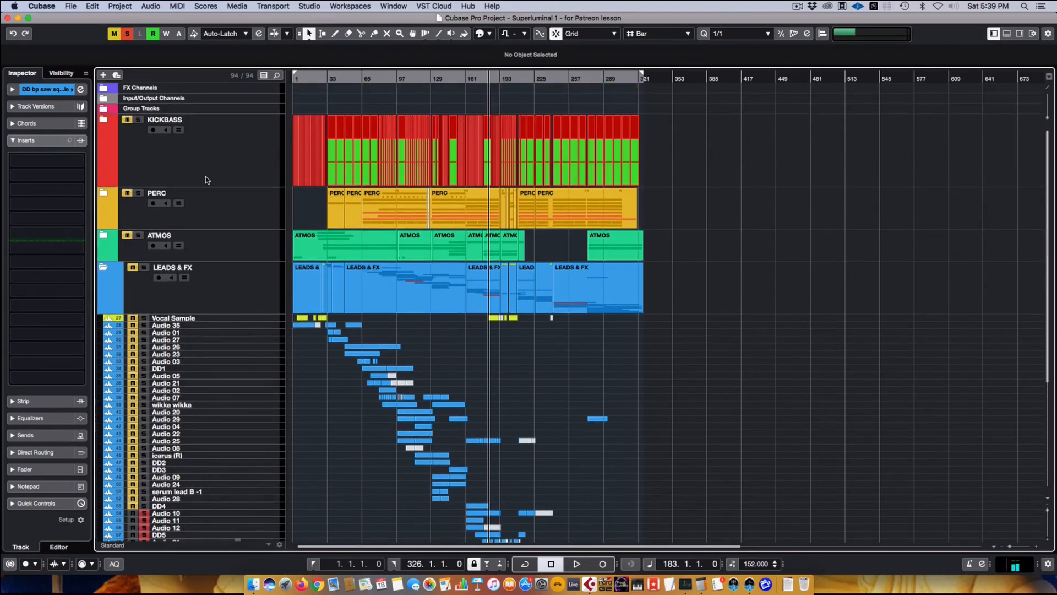
left_click(220, 161)
left_click(246, 291)
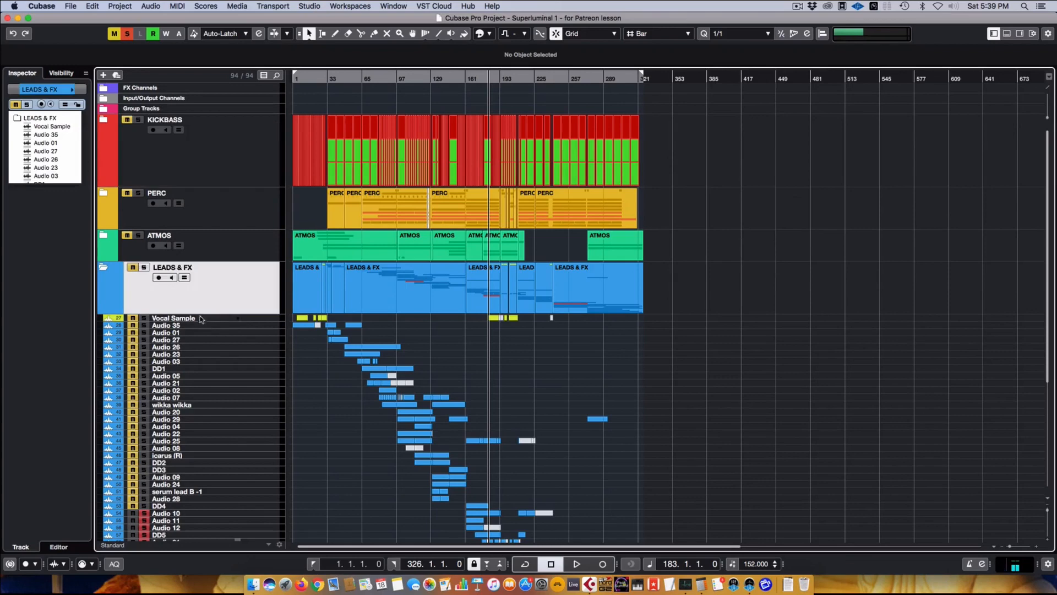
left_click_drag(202, 314, 203, 294)
Step: Select the INSTRUMENTS folder track below the lead tracks and collapse the LEADS & FX folder
scroll(203, 298, "down", 9)
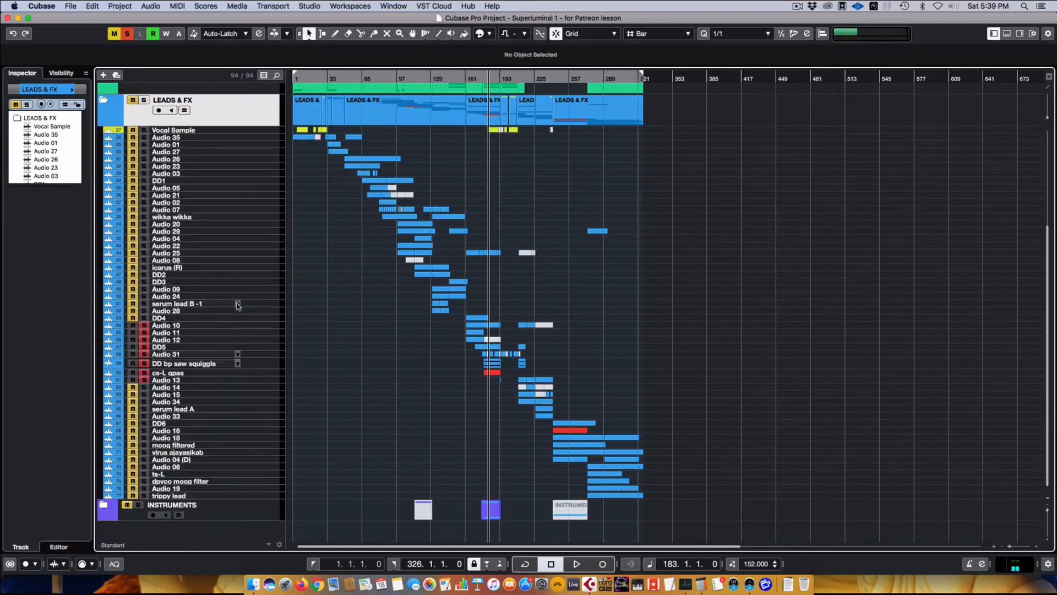
left_click(245, 514)
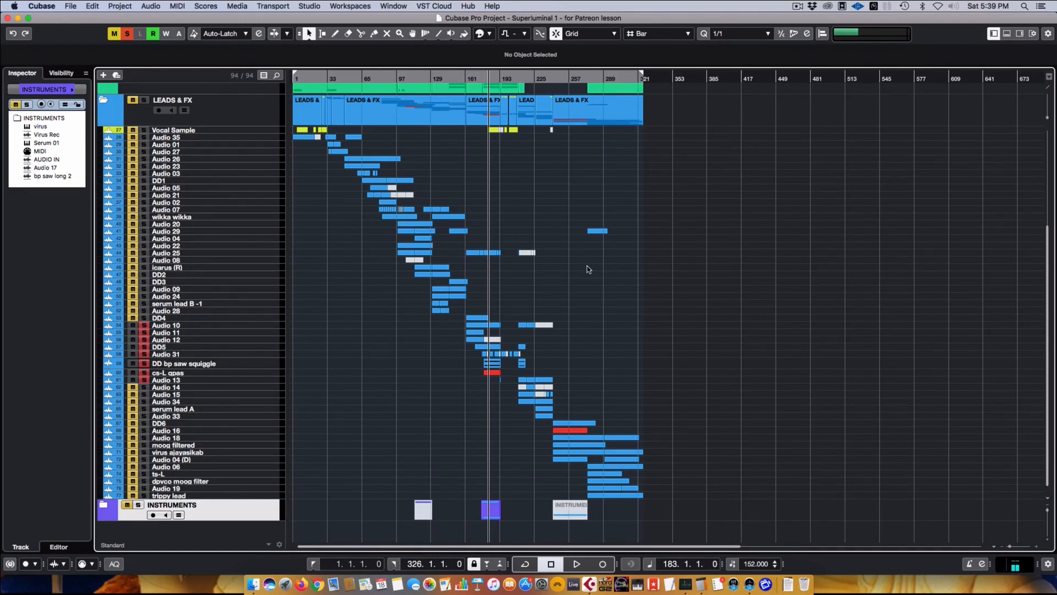
scroll(133, 154, "up", 2)
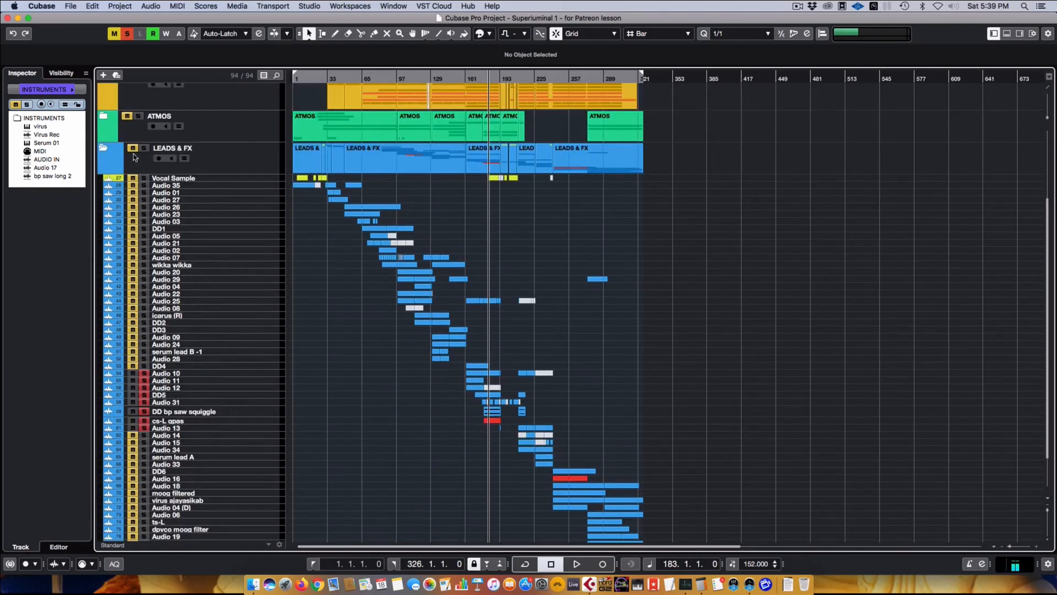
left_click(106, 148)
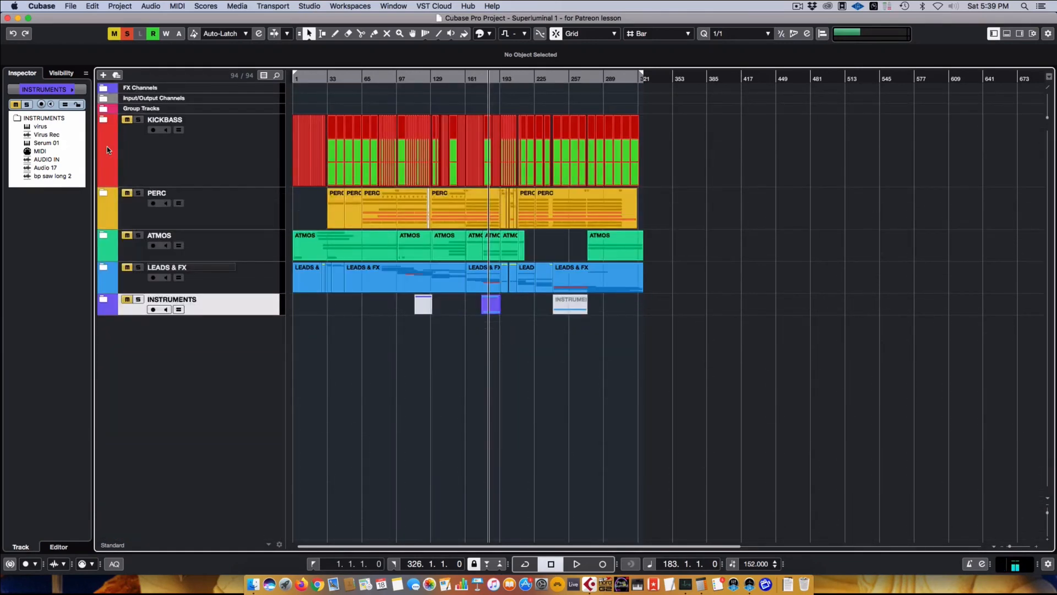
Step: Select the KICKBASS folder track and look up the Save as Template command without running it
left_click(215, 213)
left_click(216, 159)
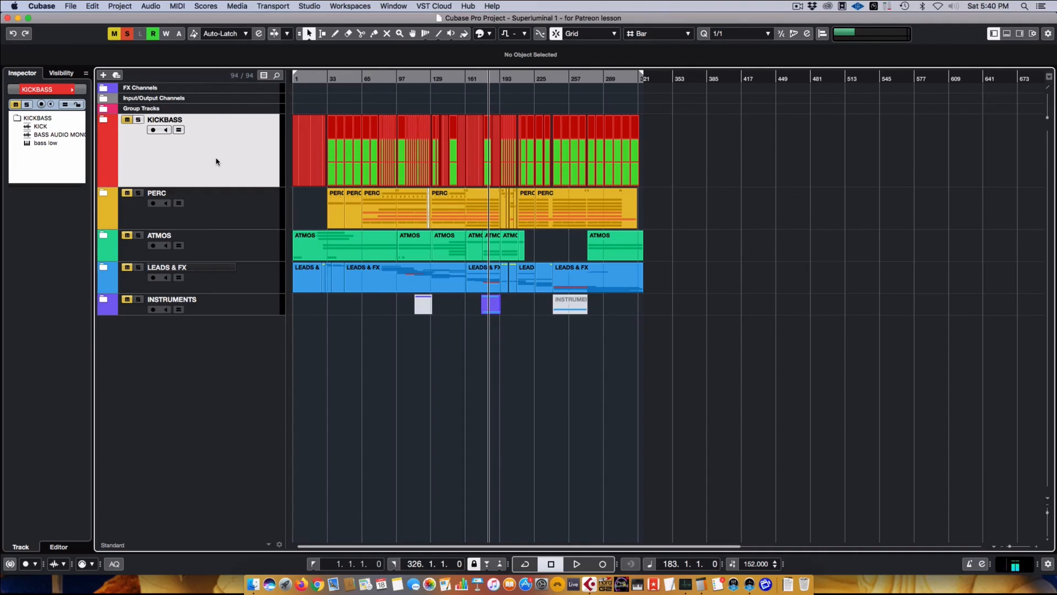
left_click(71, 6)
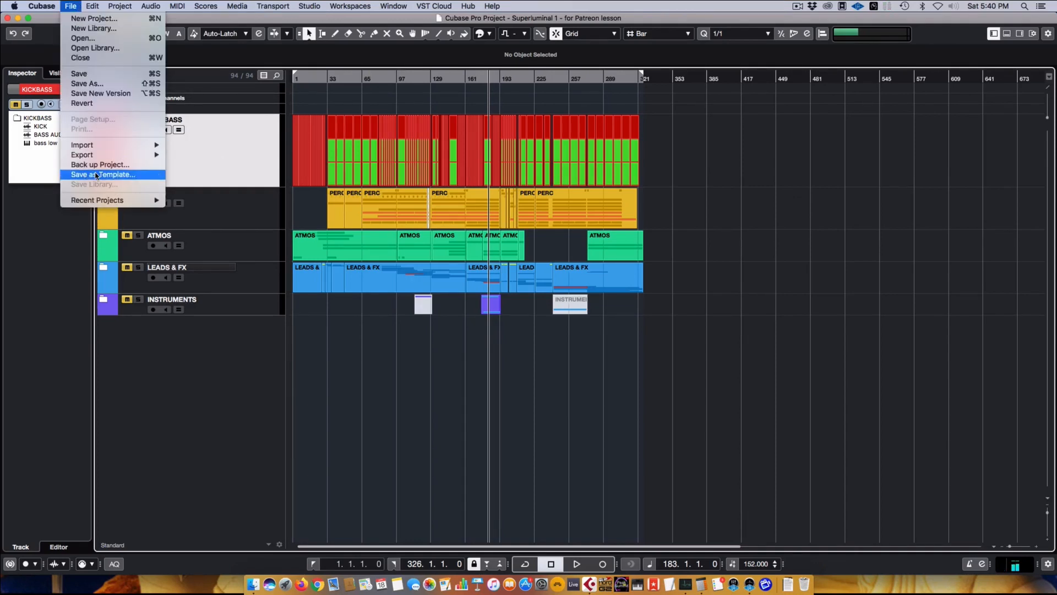
left_click(181, 309)
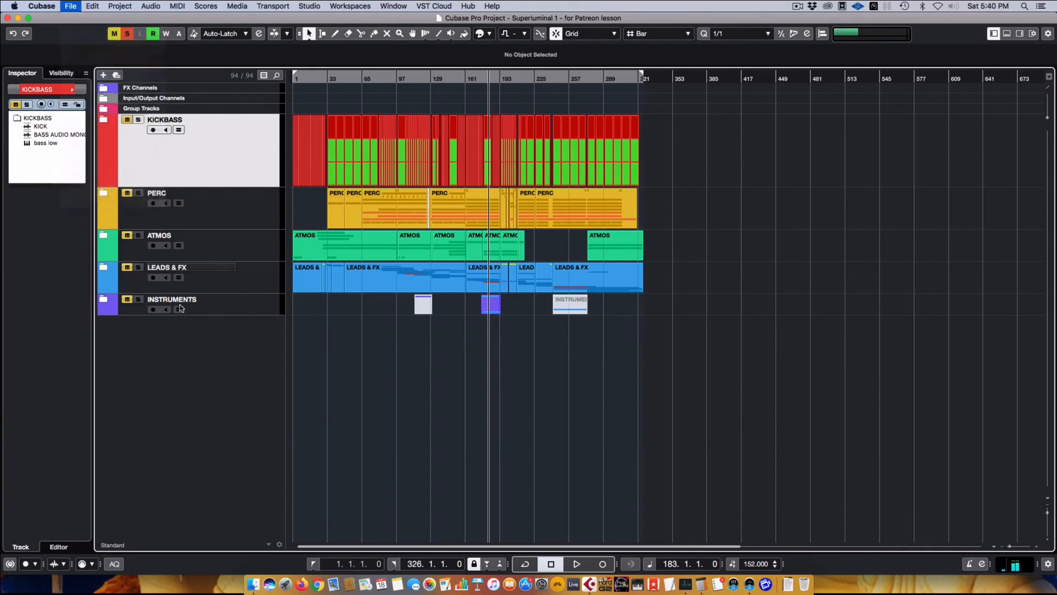